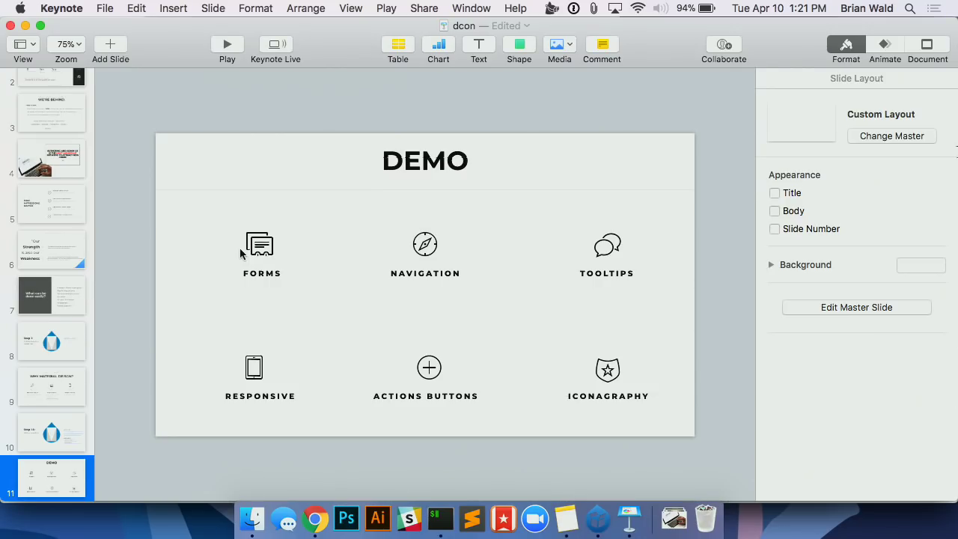
# Switch to Chrome and close the empty new tab to return to the site's Appearance page.
pyautogui.click(313, 533)
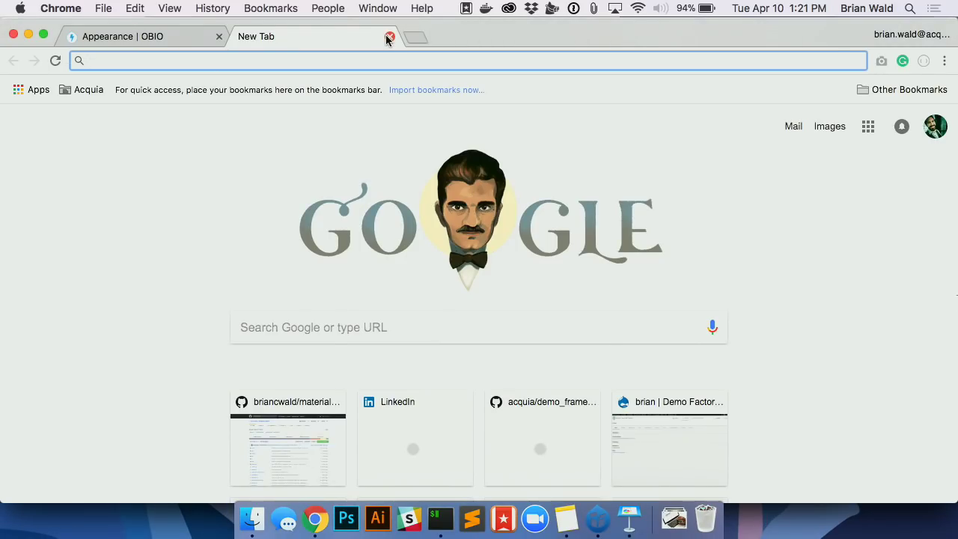
pyautogui.click(385, 35)
# Examine the installed theme cards on the Appearance page, including the default and administration themes.
pyautogui.scroll(5, 291, 229)
pyautogui.scroll(15, 292, 228)
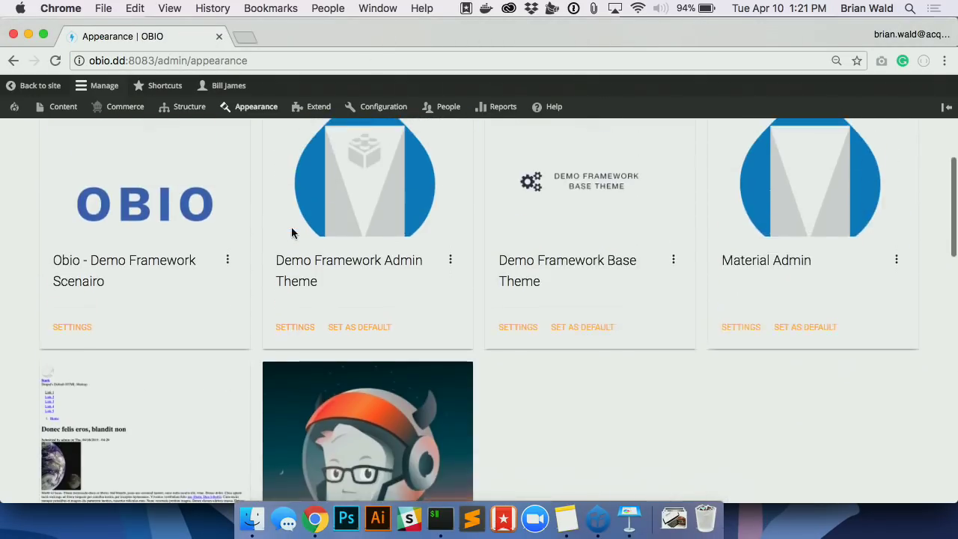
pyautogui.scroll(-1, 291, 246)
pyautogui.scroll(2, 291, 245)
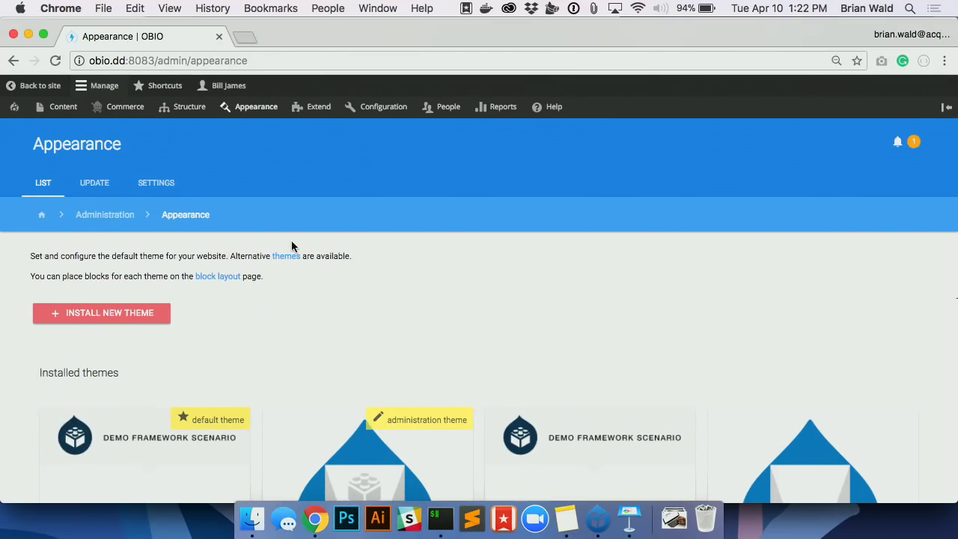
pyautogui.scroll(-5, 270, 215)
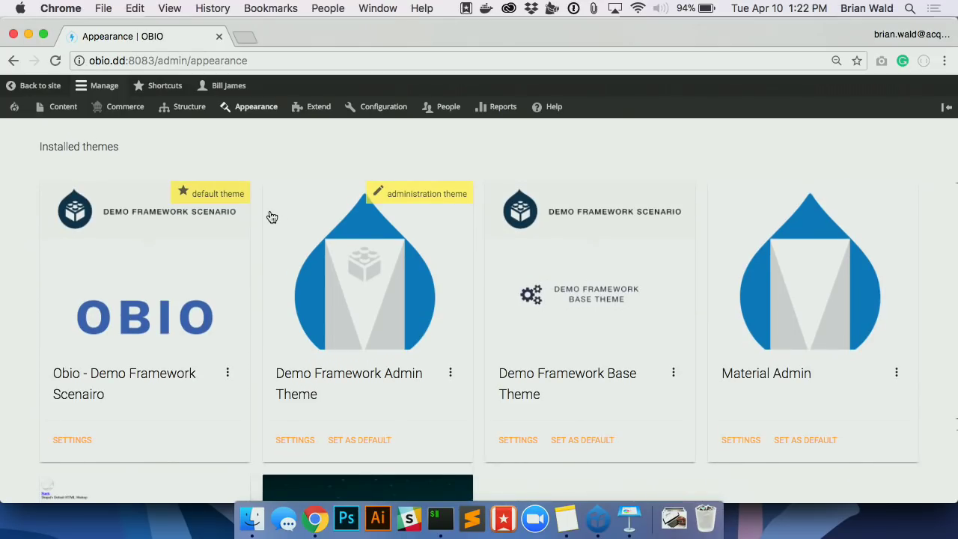
pyautogui.scroll(5, 271, 216)
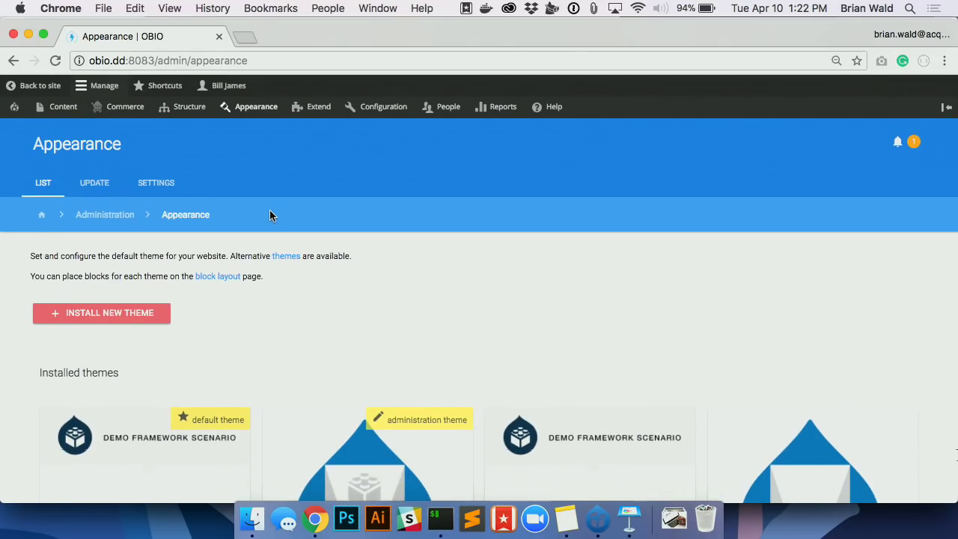
pyautogui.scroll(-1, 270, 213)
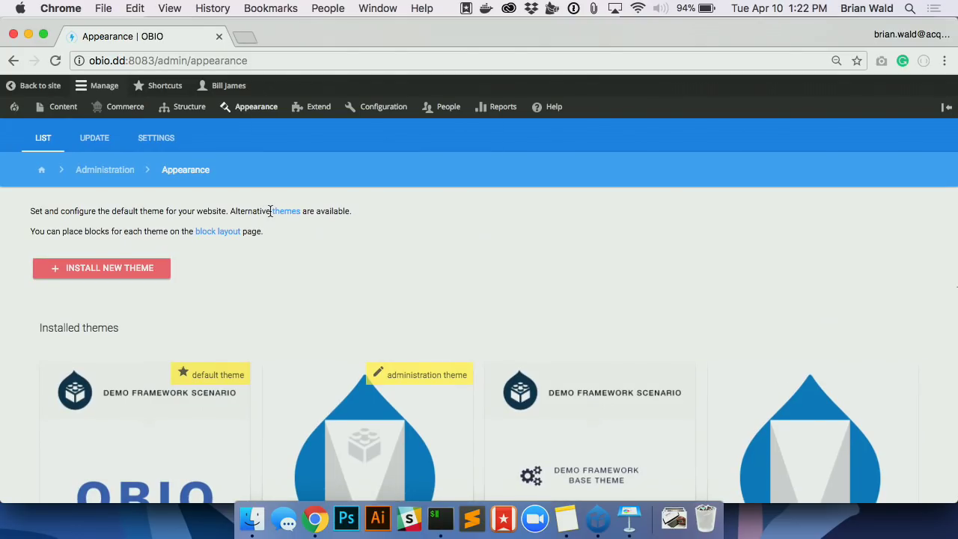
pyautogui.scroll(-5, 274, 180)
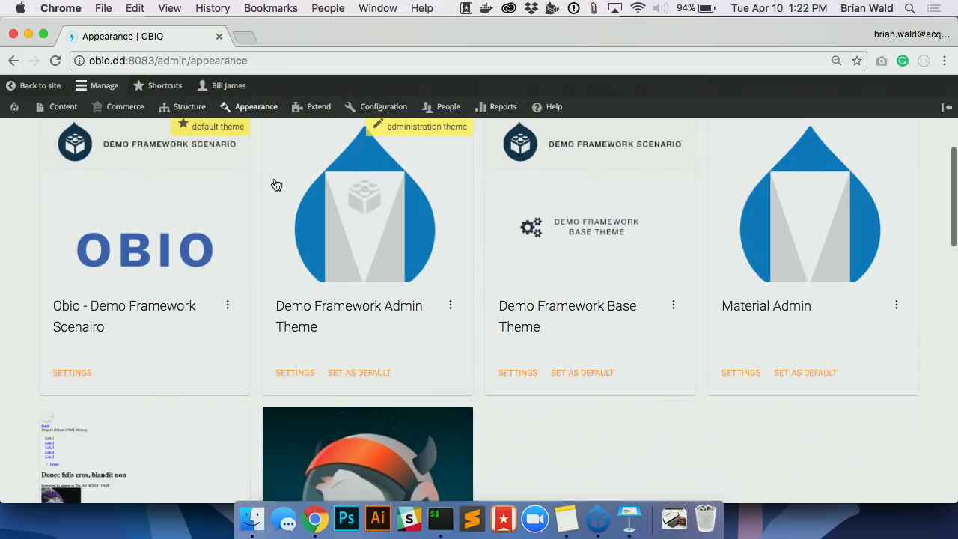
pyautogui.scroll(2, 274, 179)
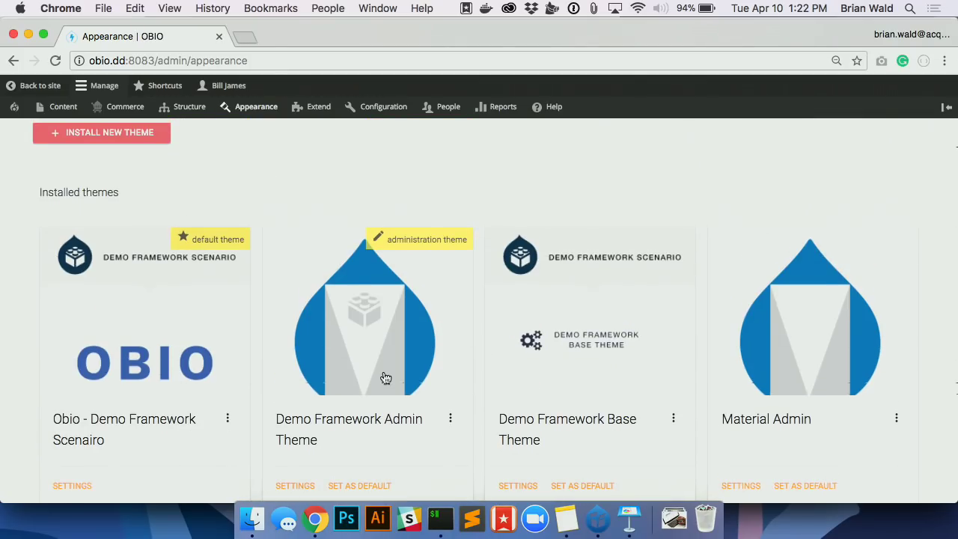
pyautogui.scroll(-7, 386, 378)
pyautogui.moveTo(954, 337); pyautogui.dragTo(955, 280)
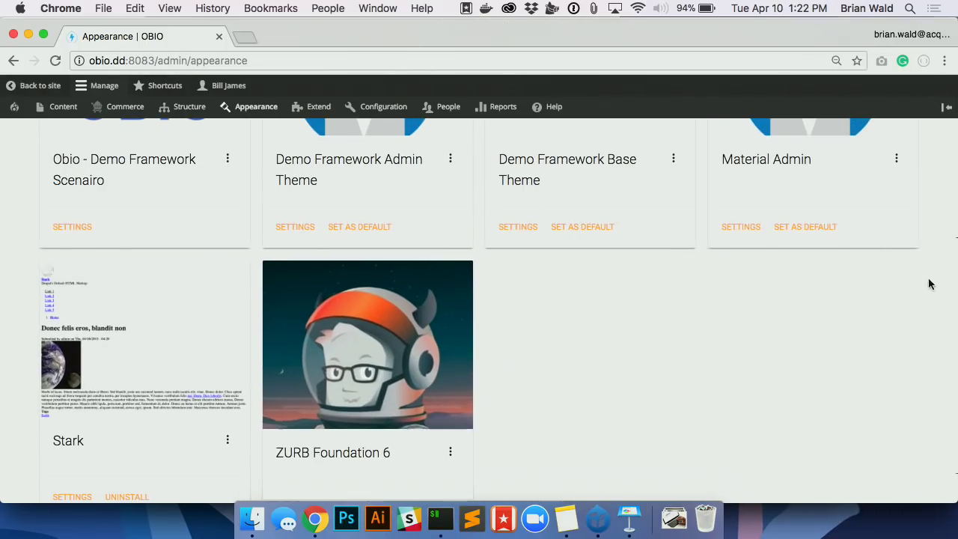
# Reveal the description on the Obio - Demo Framework Scenairo theme card and close it again.
pyautogui.scroll(6, 691, 330)
pyautogui.scroll(-5, 690, 330)
pyautogui.scroll(2, 690, 333)
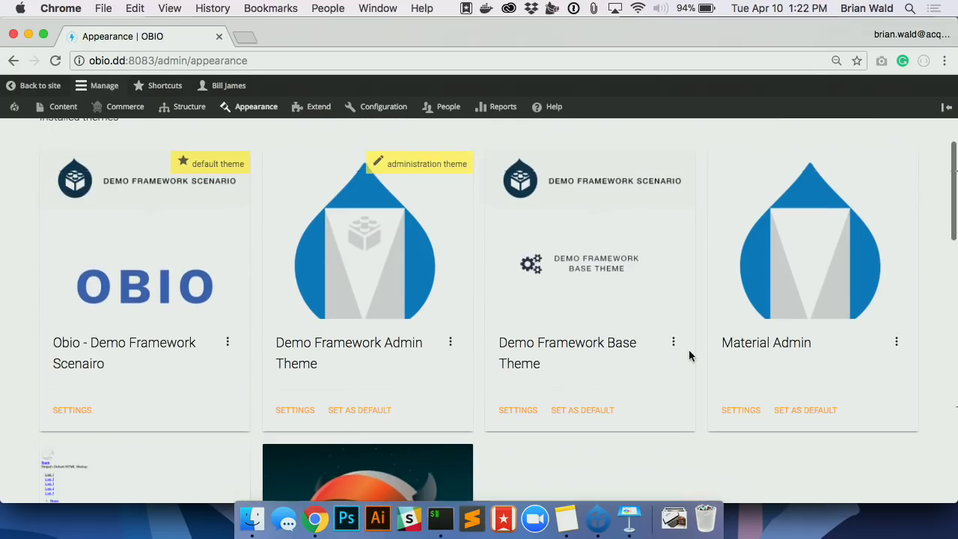
pyautogui.click(227, 341)
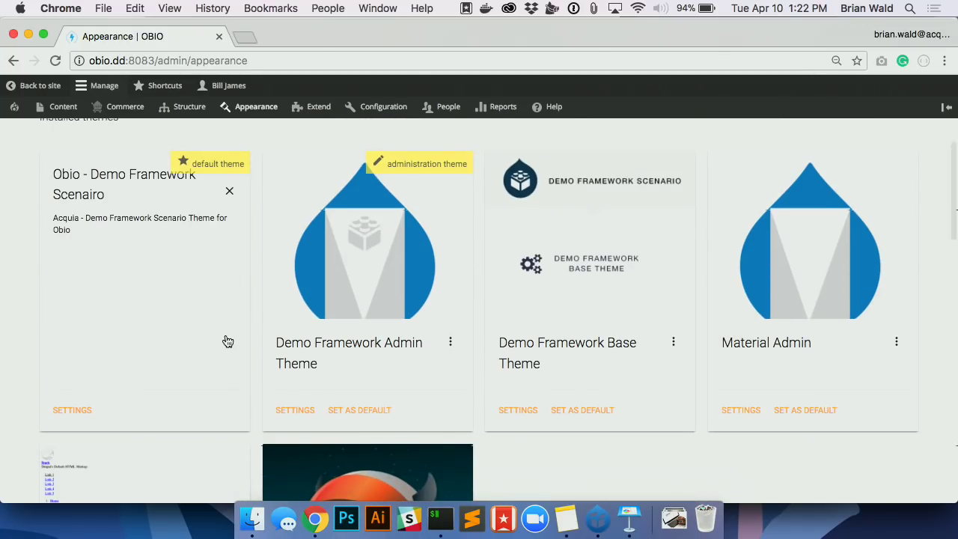
pyautogui.click(230, 193)
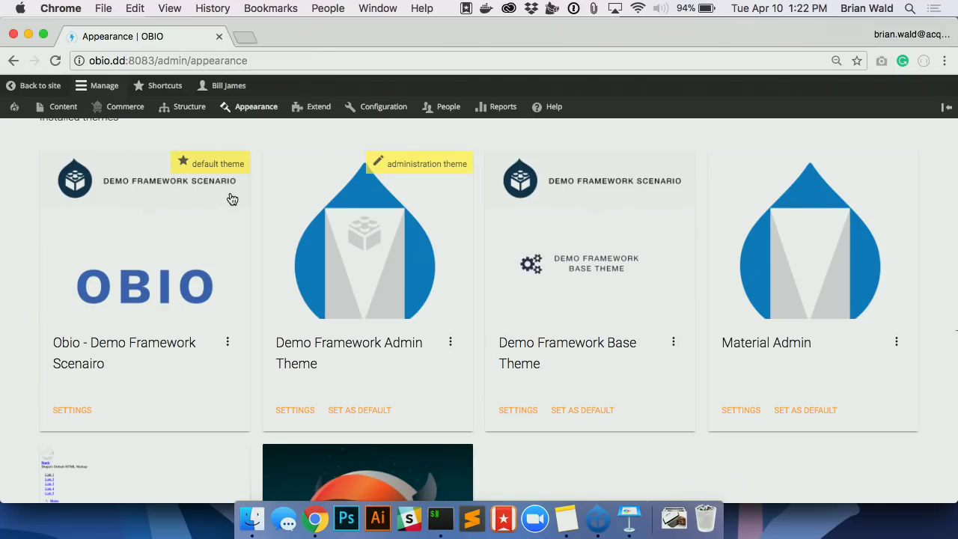
# Open the Uninstall page for modules under Extend.
pyautogui.scroll(5, 232, 198)
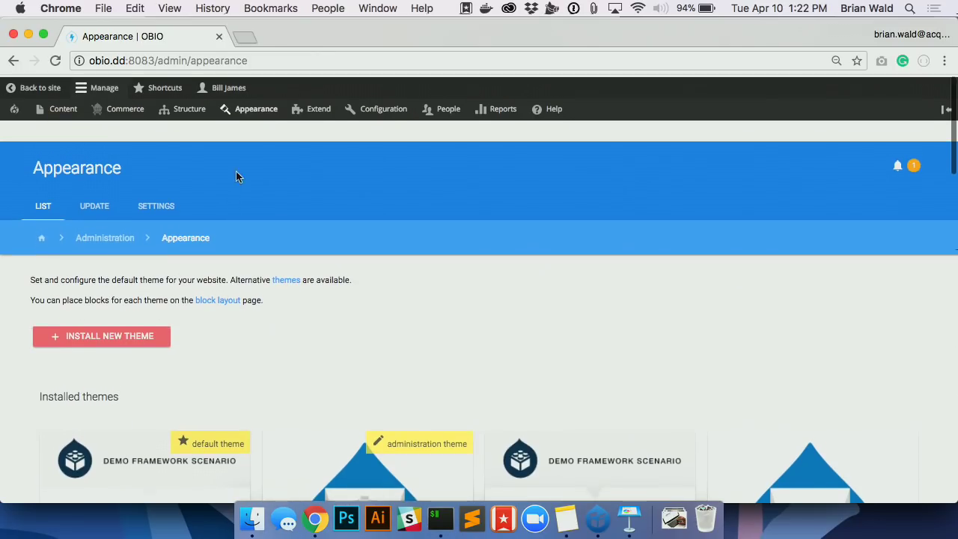
pyautogui.moveTo(309, 104)
pyautogui.click(315, 155)
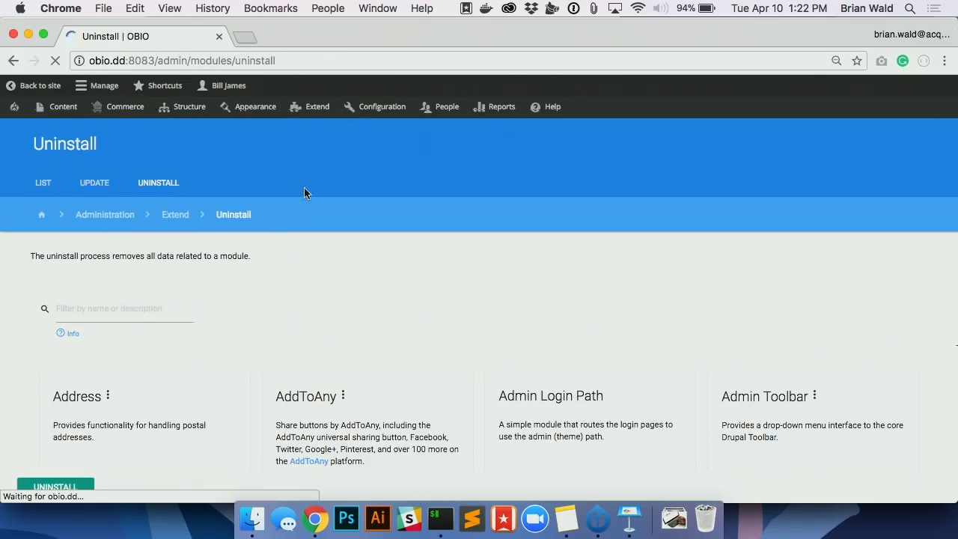
# Review the Address module's uninstall conflicts and the modules that require it, and close its details.
pyautogui.scroll(-4, 286, 226)
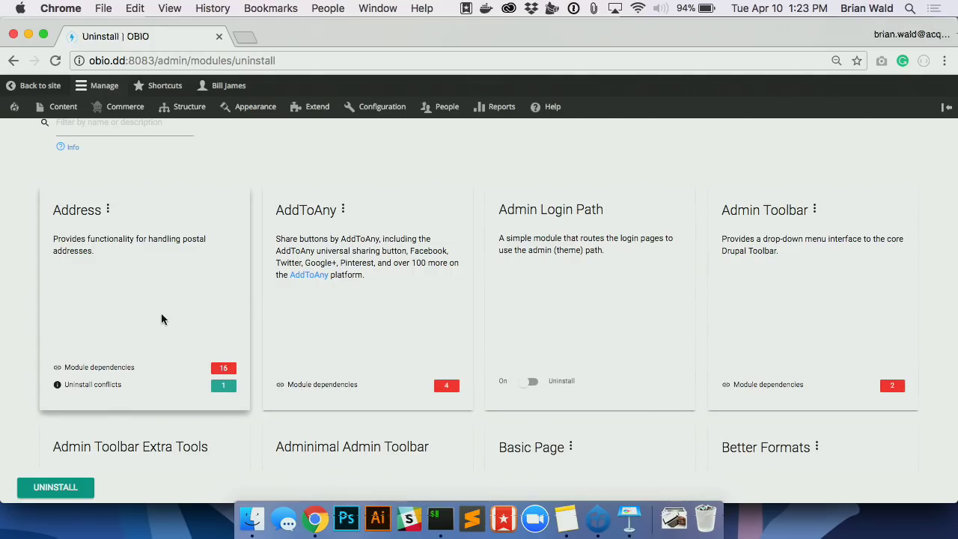
pyautogui.click(111, 211)
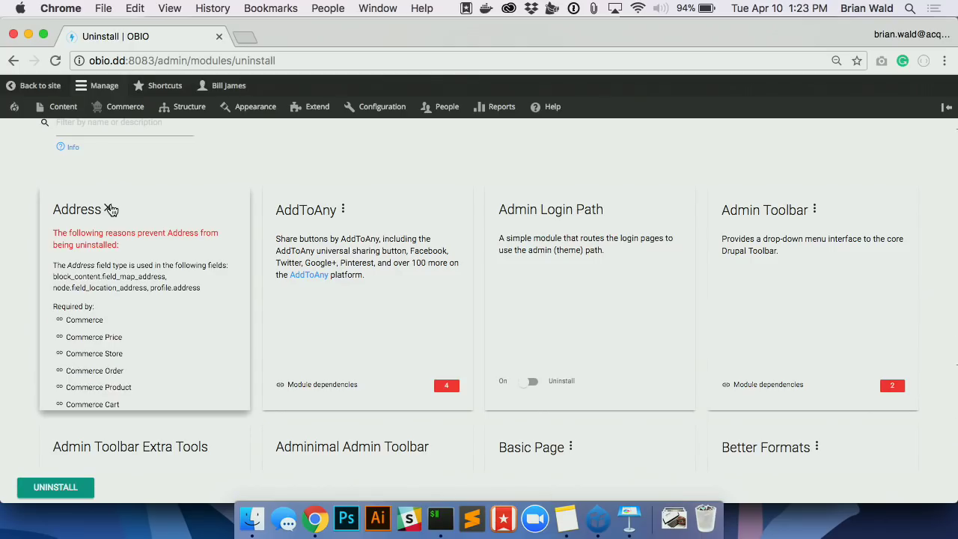
pyautogui.scroll(-6, 128, 259)
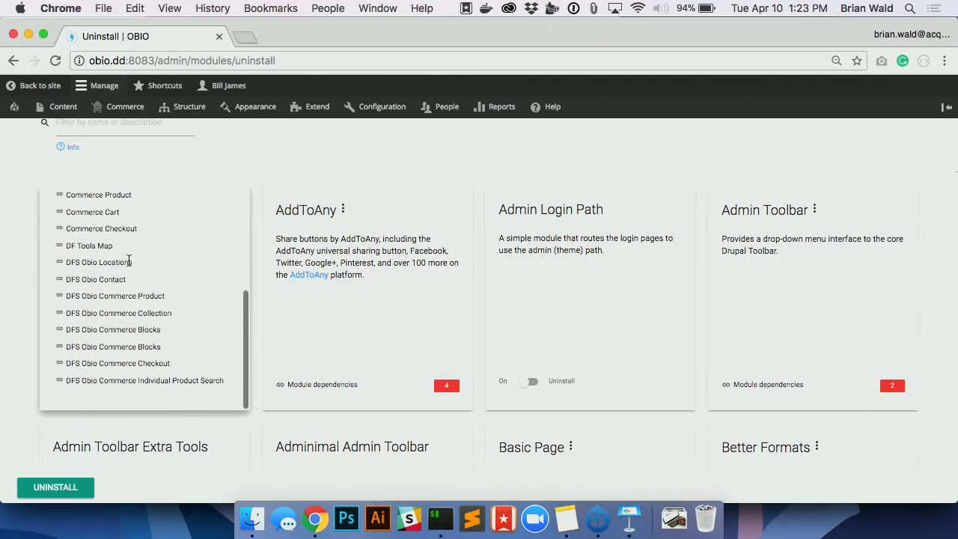
pyautogui.scroll(6, 129, 260)
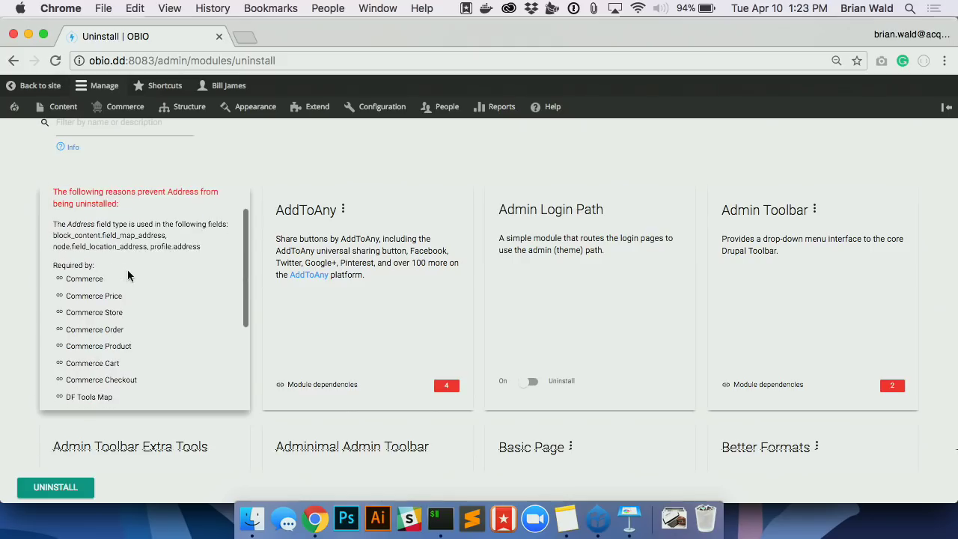
pyautogui.scroll(2, 127, 275)
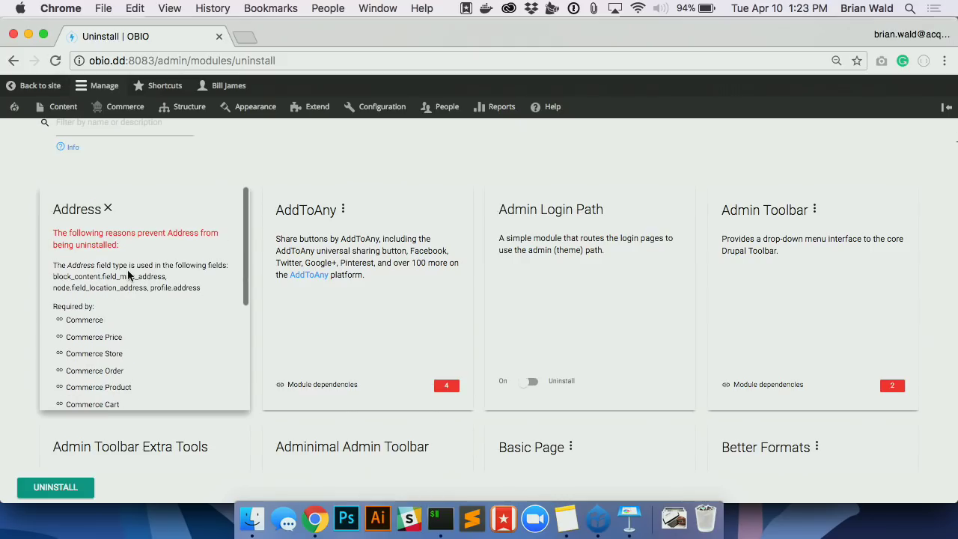
pyautogui.click(107, 210)
pyautogui.scroll(5, 107, 214)
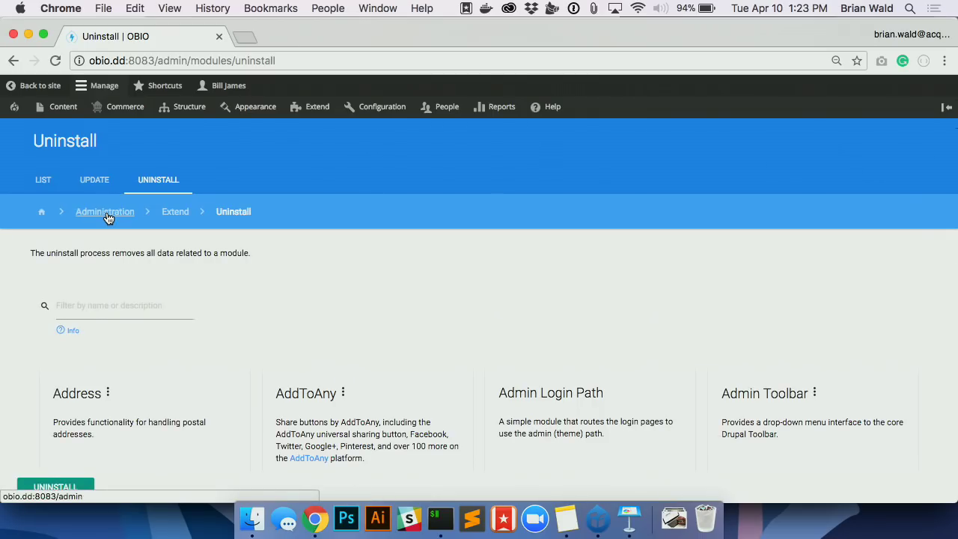
# Highlight the breadcrumb trail in the Uninstall page header and clear the highlight.
pyautogui.scroll(-1, 360, 220)
pyautogui.scroll(1, 360, 220)
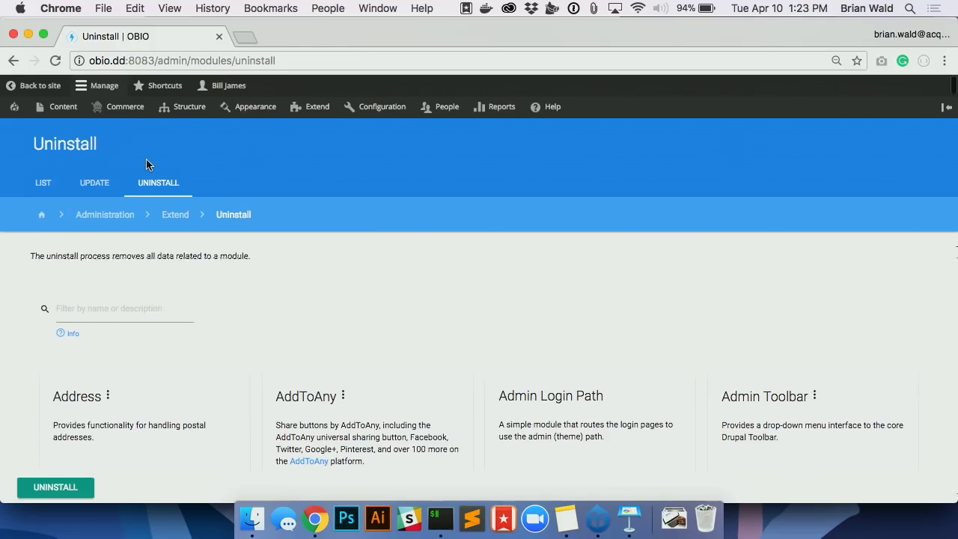
pyautogui.moveTo(15, 219); pyautogui.dragTo(208, 210)
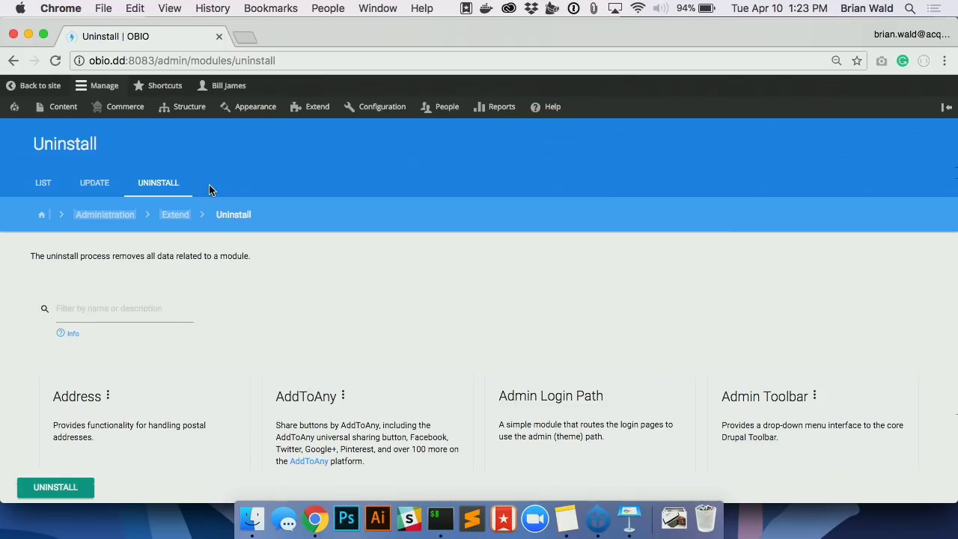
pyautogui.click(278, 223)
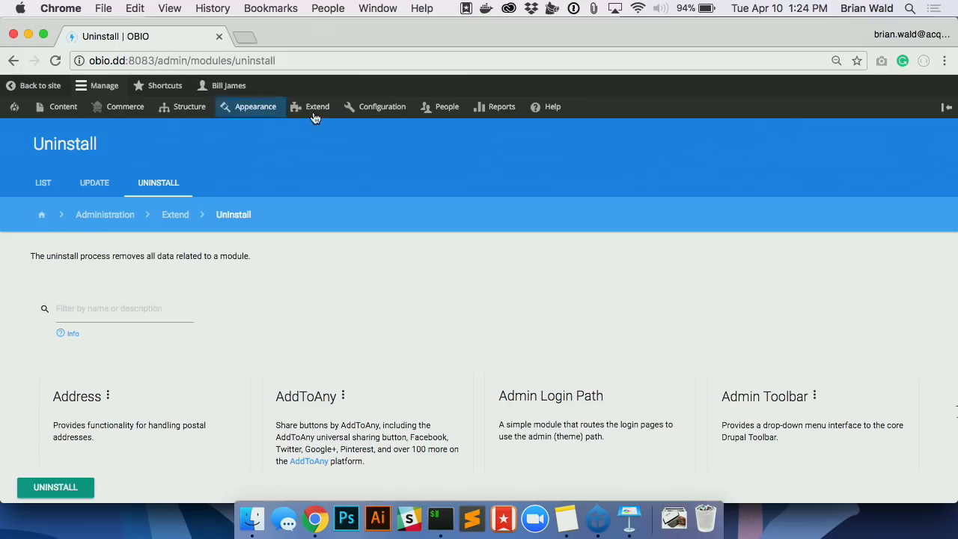
# Open the Entity Browsers page from the Content authoring configuration.
pyautogui.moveTo(378, 109)
pyautogui.moveTo(404, 172)
pyautogui.click(488, 194)
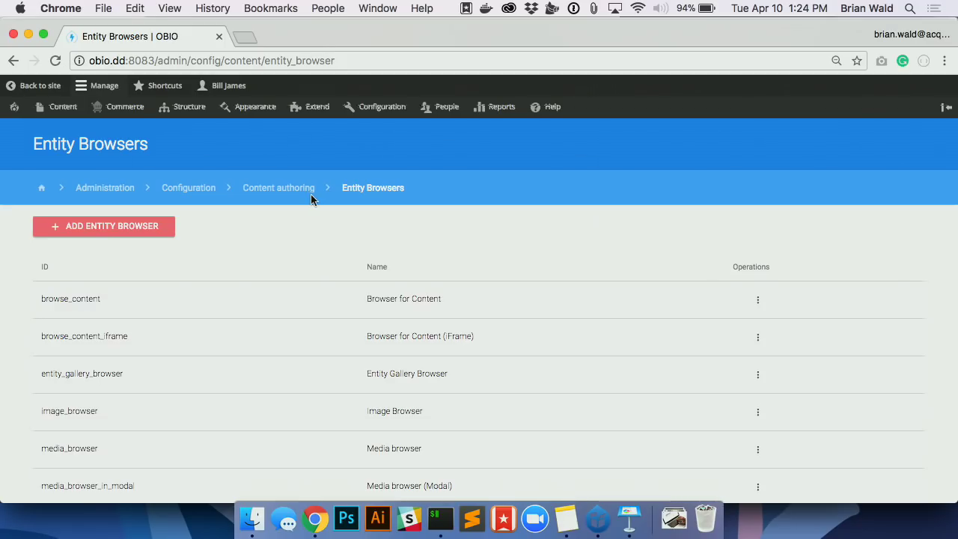
# Open the Content overview and expand its filter options, collapsing them again after viewing.
pyautogui.click(50, 107)
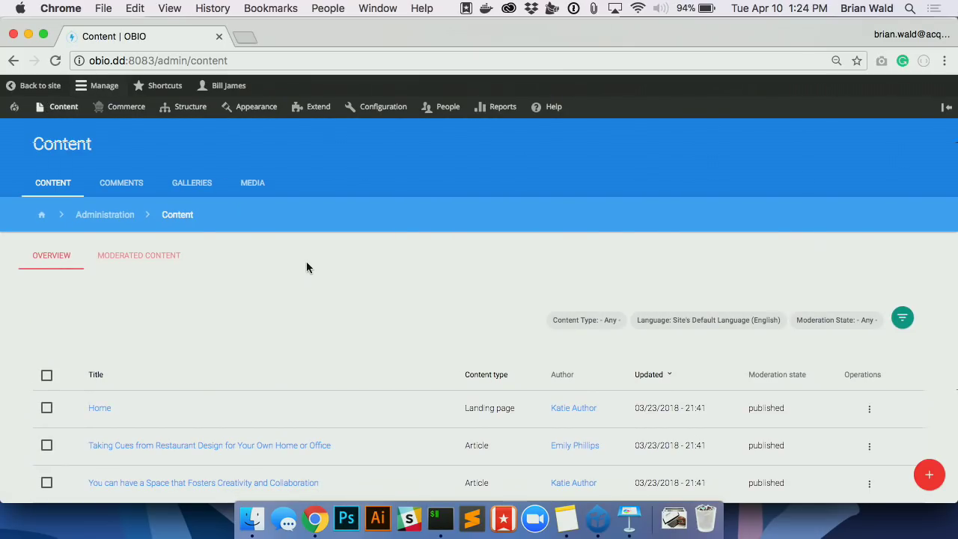
pyautogui.scroll(-1, 307, 267)
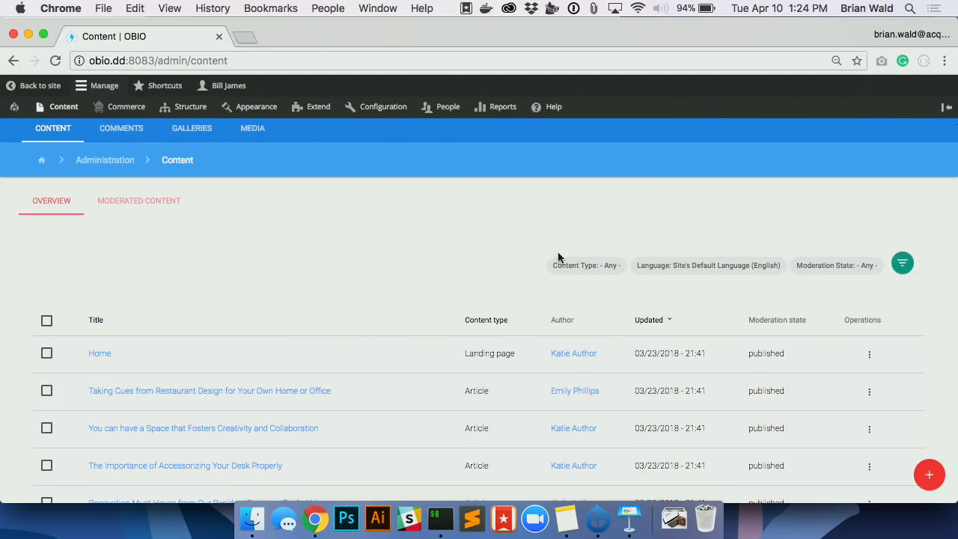
pyautogui.click(904, 268)
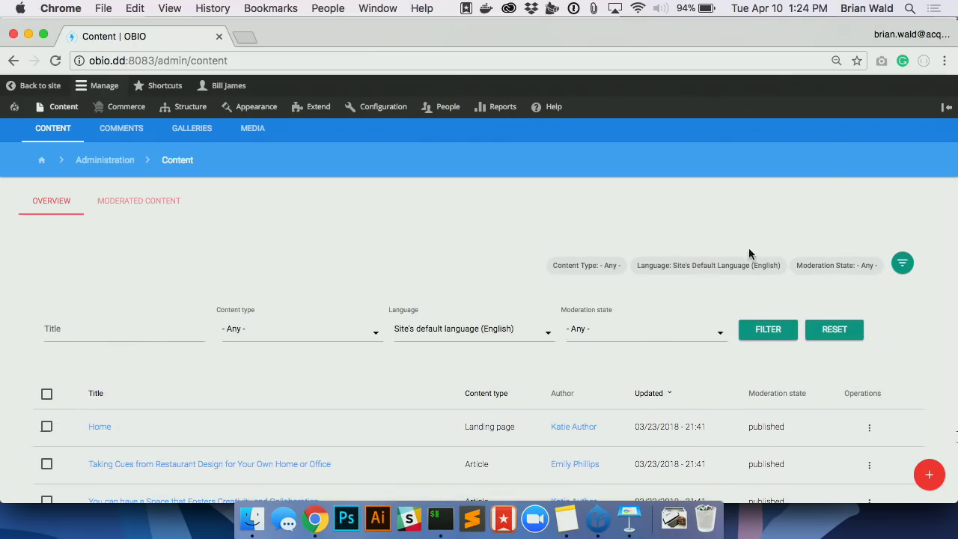
pyautogui.click(903, 265)
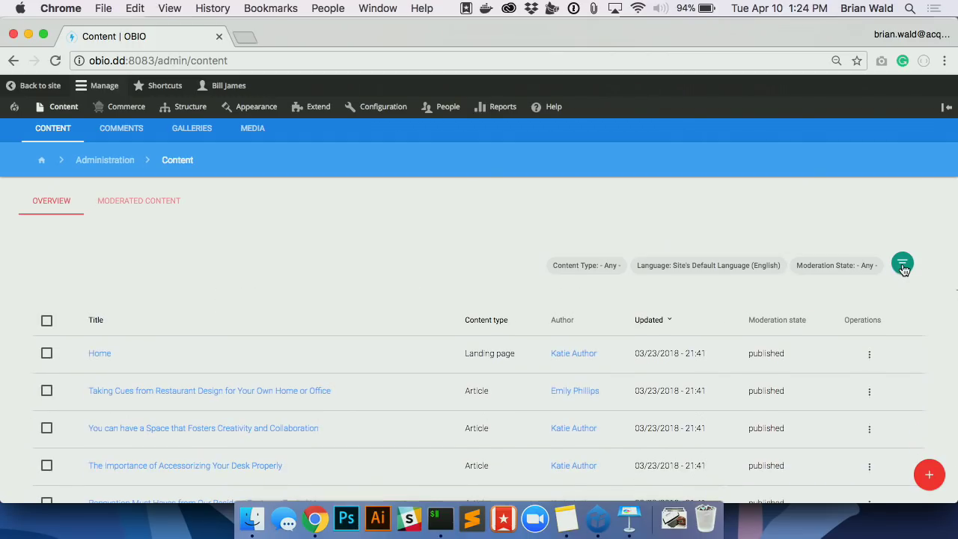
# Select the first four items in the content list, and view the bulk actions available for them before closing the list.
pyautogui.click(47, 357)
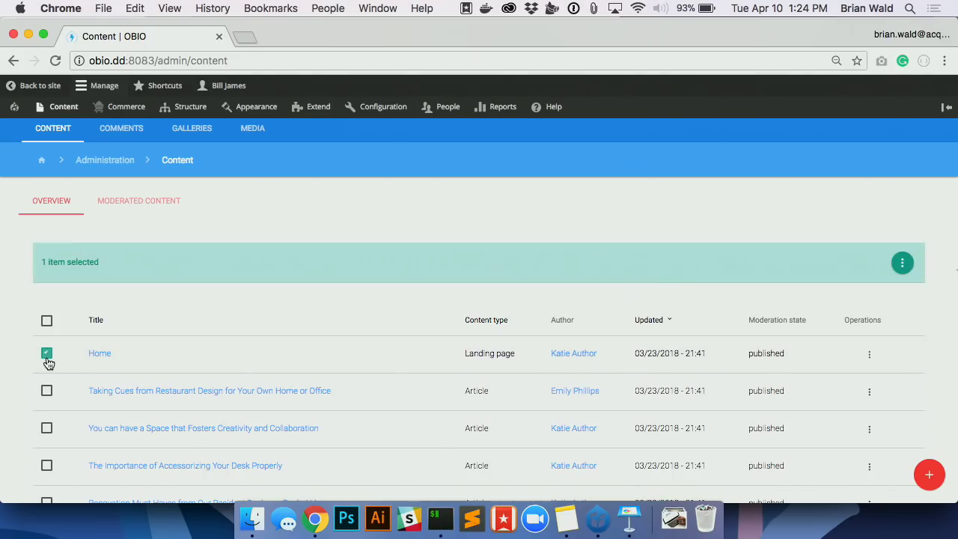
pyautogui.click(47, 391)
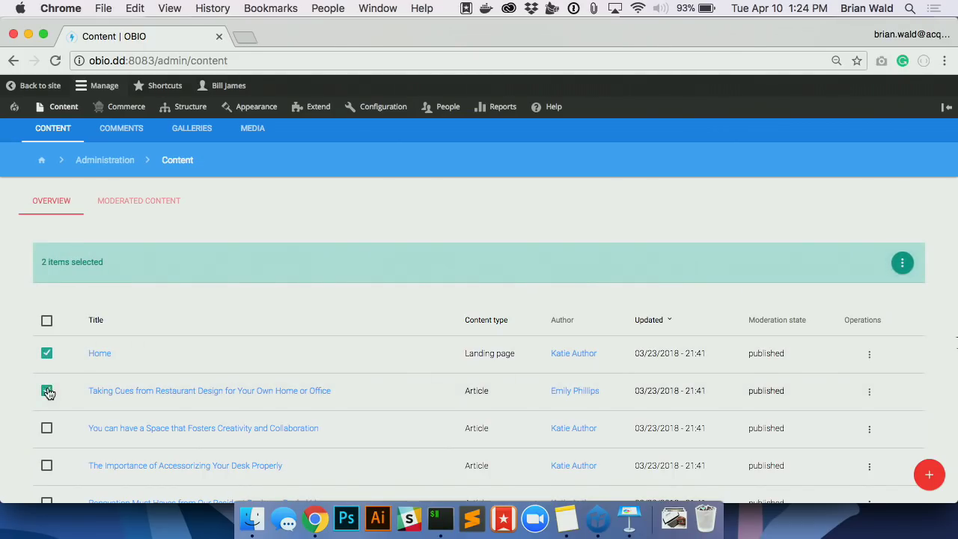
pyautogui.click(47, 428)
pyautogui.click(46, 465)
pyautogui.click(904, 268)
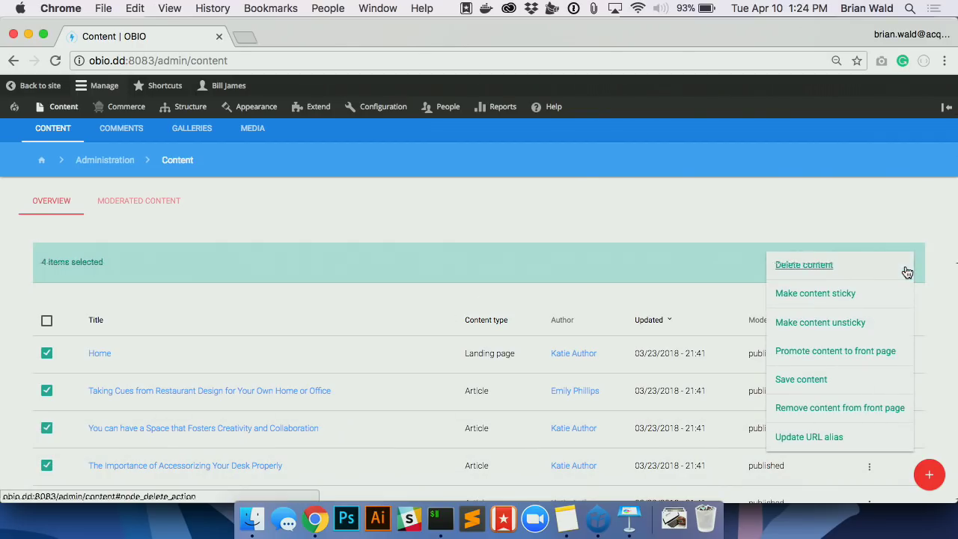
pyautogui.click(924, 330)
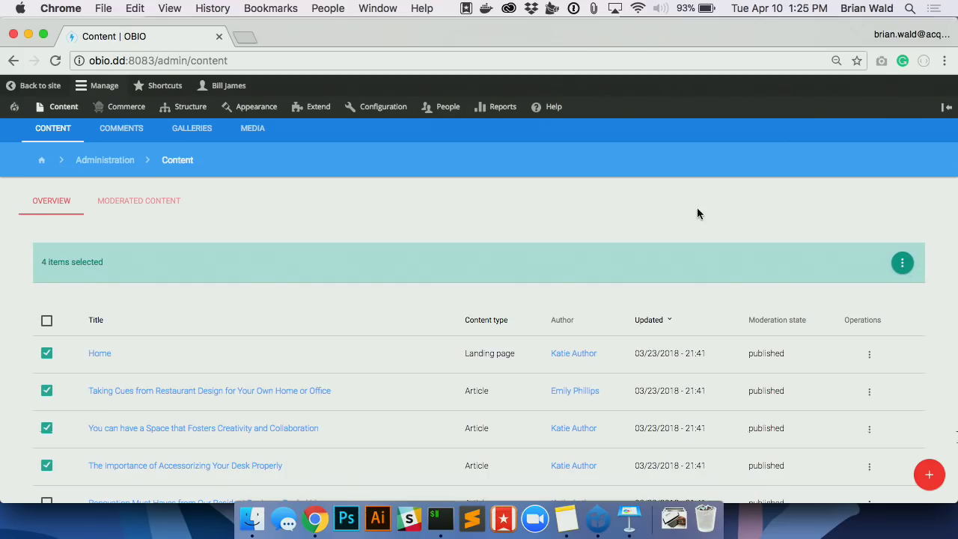
# Look through the content list with its fixed column header and reveal the shortcuts for adding new content.
pyautogui.scroll(-2, 696, 209)
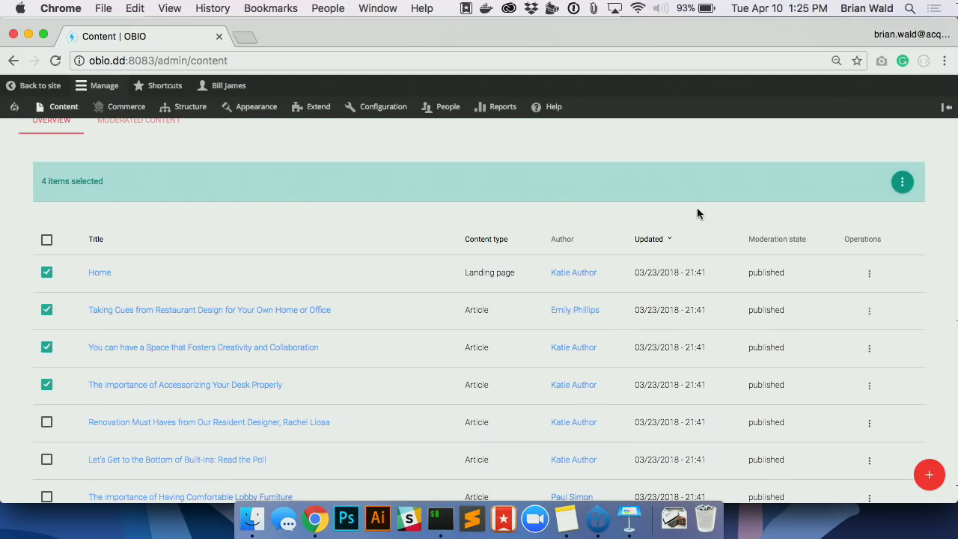
pyautogui.scroll(-4, 352, 261)
pyautogui.scroll(5, 352, 266)
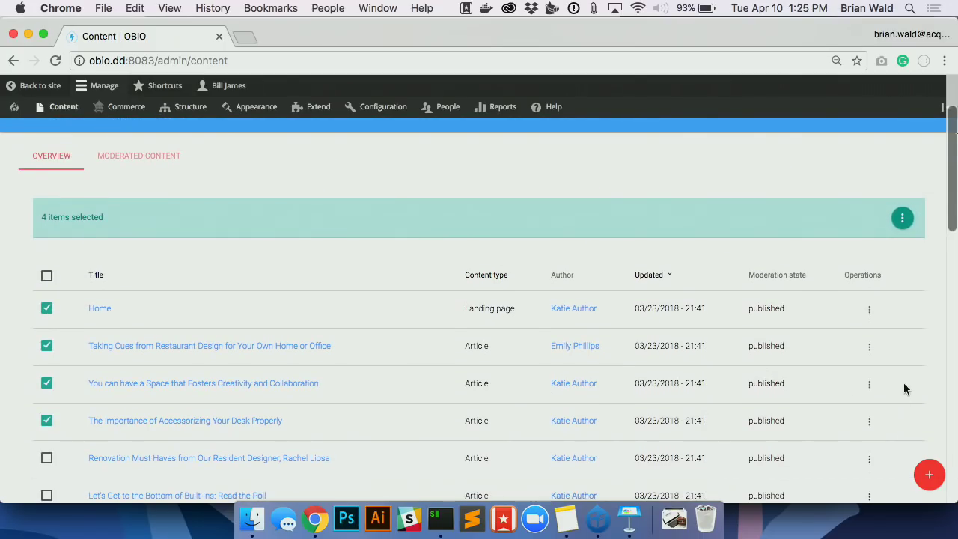
pyautogui.scroll(-4, 903, 382)
pyautogui.moveTo(941, 475)
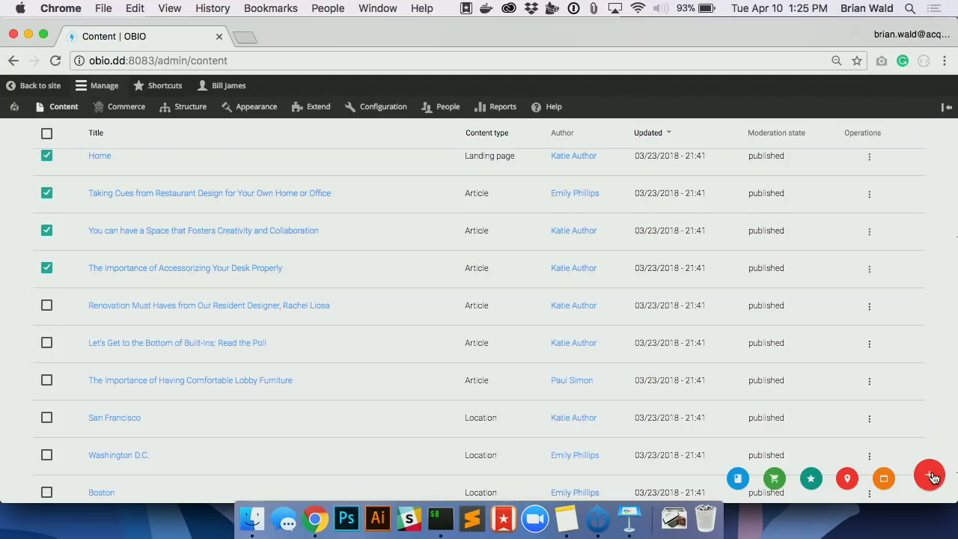
# Look over the content list with its add-content shortcuts and open the Home landing page for editing.
pyautogui.scroll(4, 769, 312)
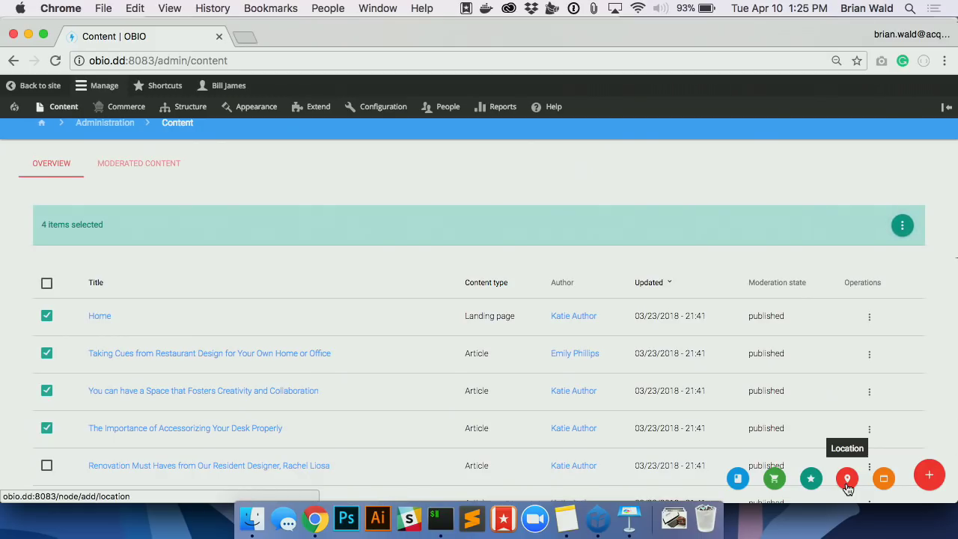
pyautogui.scroll(-3, 848, 488)
pyautogui.scroll(-1, 848, 488)
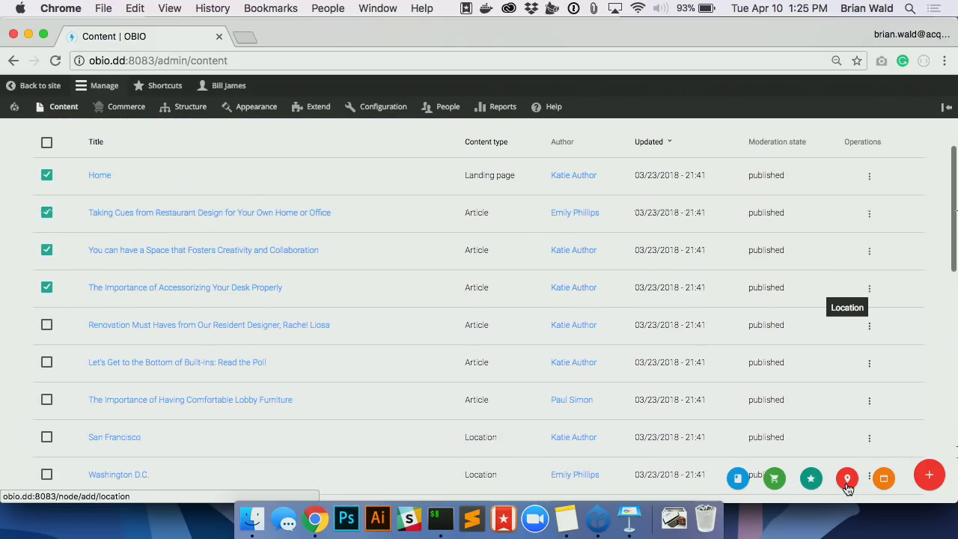
pyautogui.scroll(4, 944, 411)
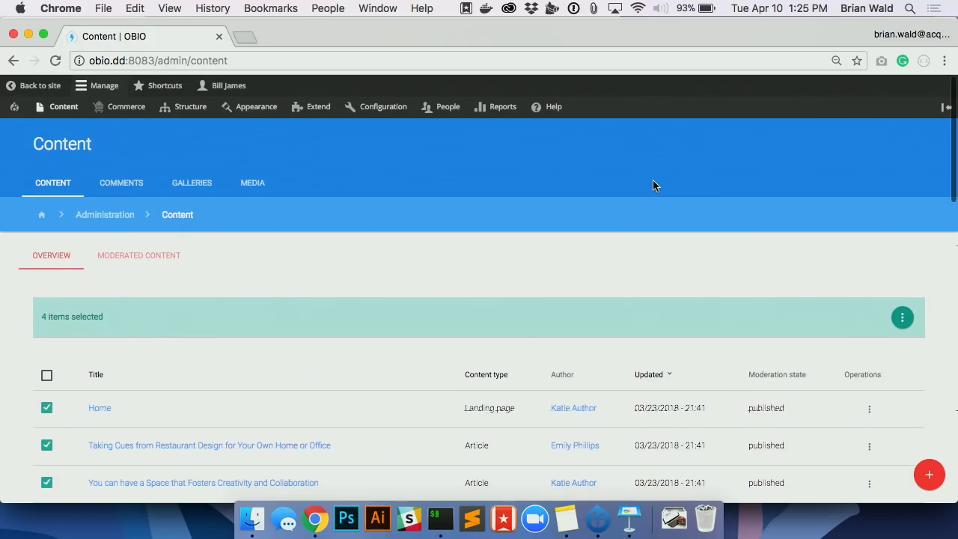
pyautogui.scroll(-5, 653, 185)
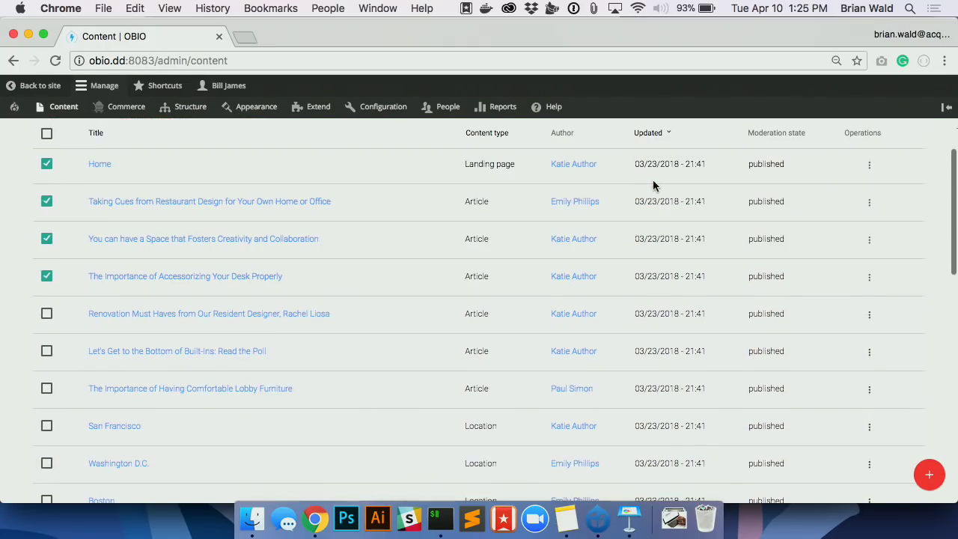
pyautogui.click(869, 165)
pyautogui.click(863, 184)
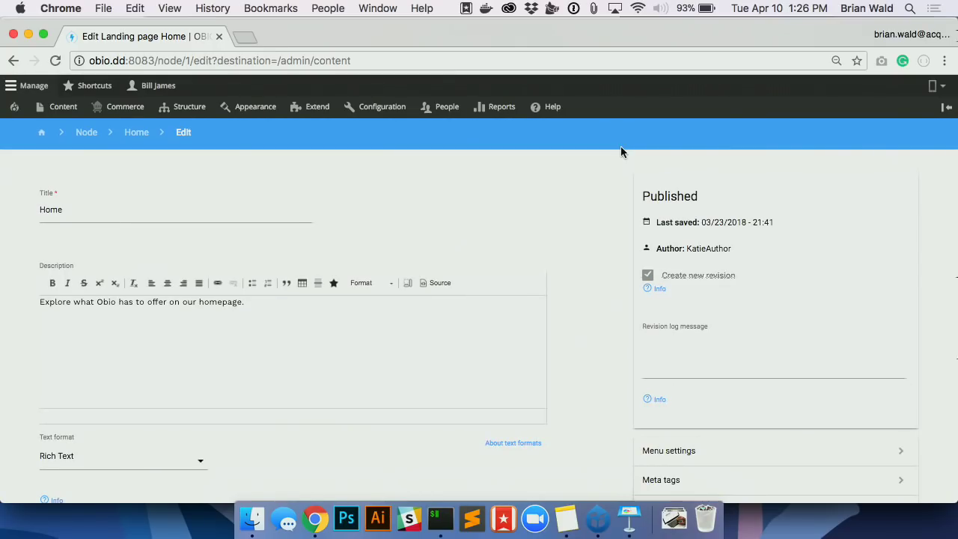
# Review the Home page's edit form and set its scheduled publication time to 06:24:00 AM.
pyautogui.scroll(-3, 621, 147)
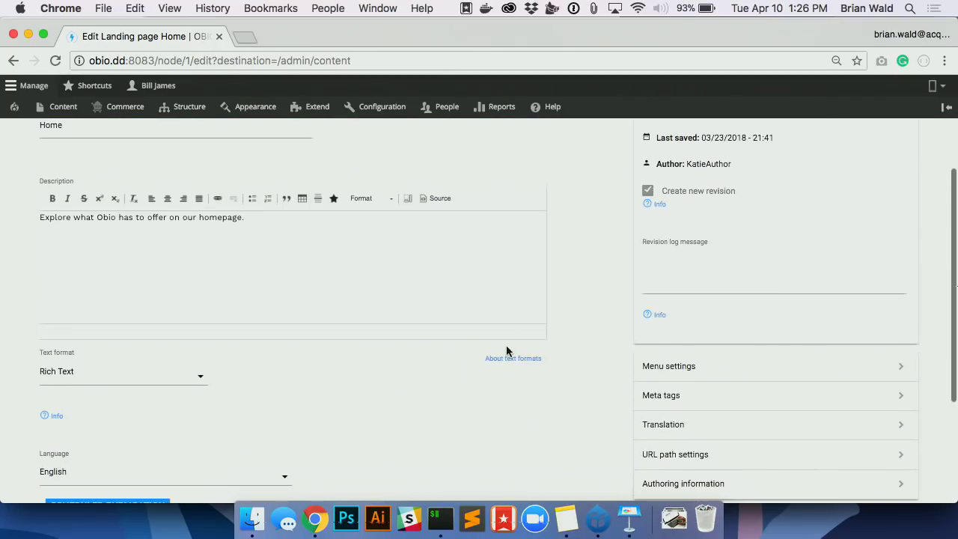
pyautogui.scroll(1, 506, 350)
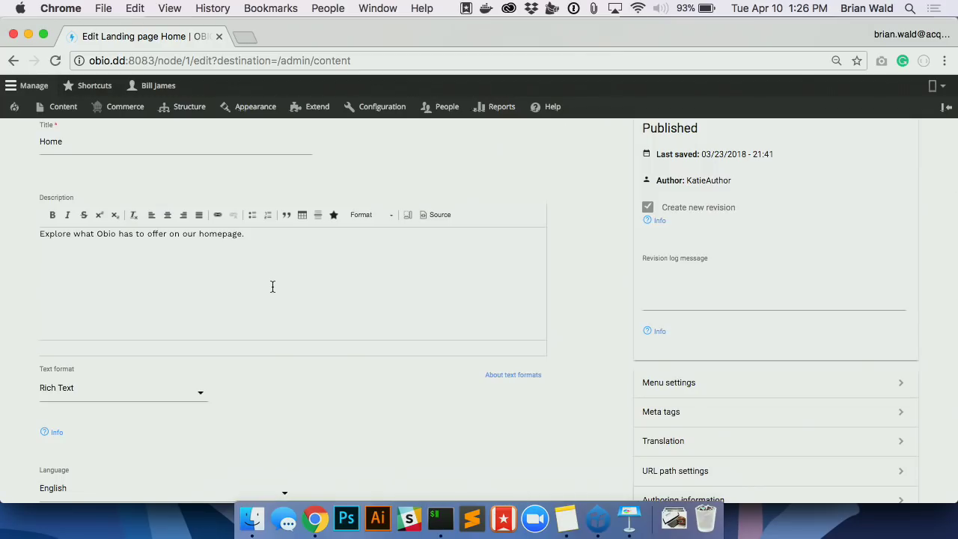
pyautogui.scroll(-3, 272, 287)
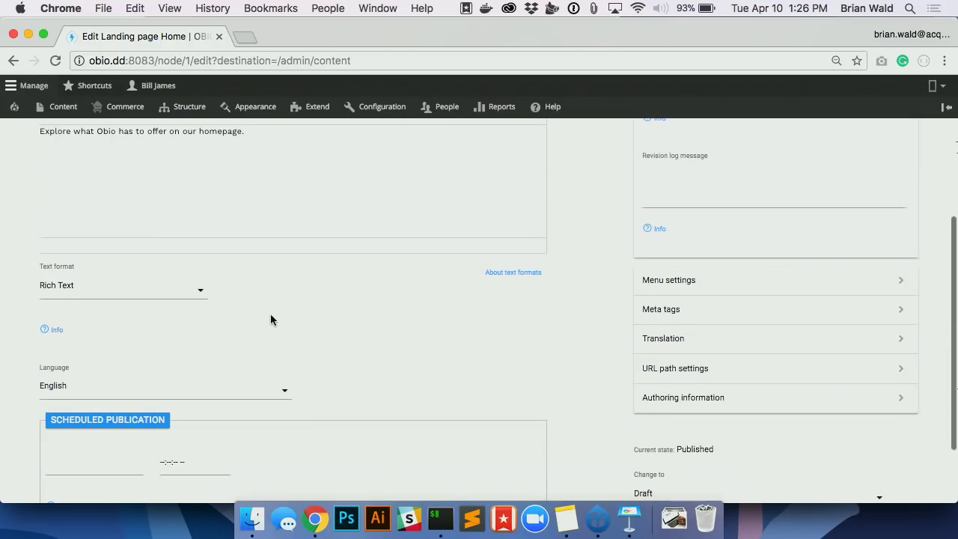
pyautogui.scroll(-3, 230, 360)
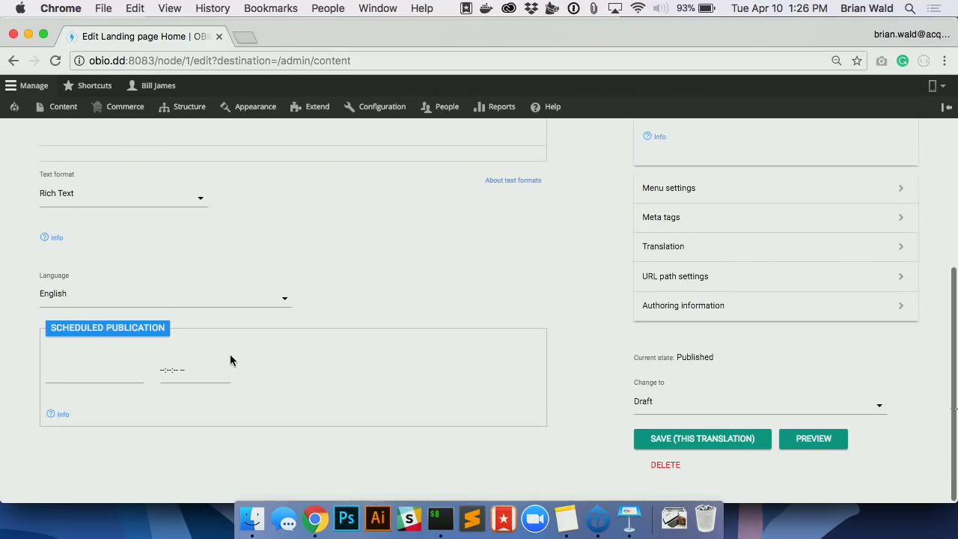
pyautogui.click(173, 368)
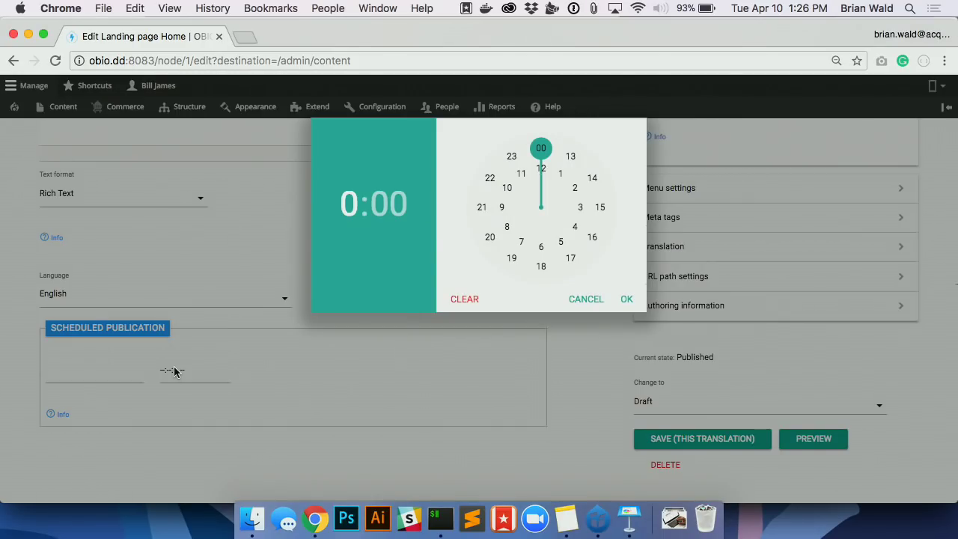
pyautogui.click(541, 247)
pyautogui.click(572, 254)
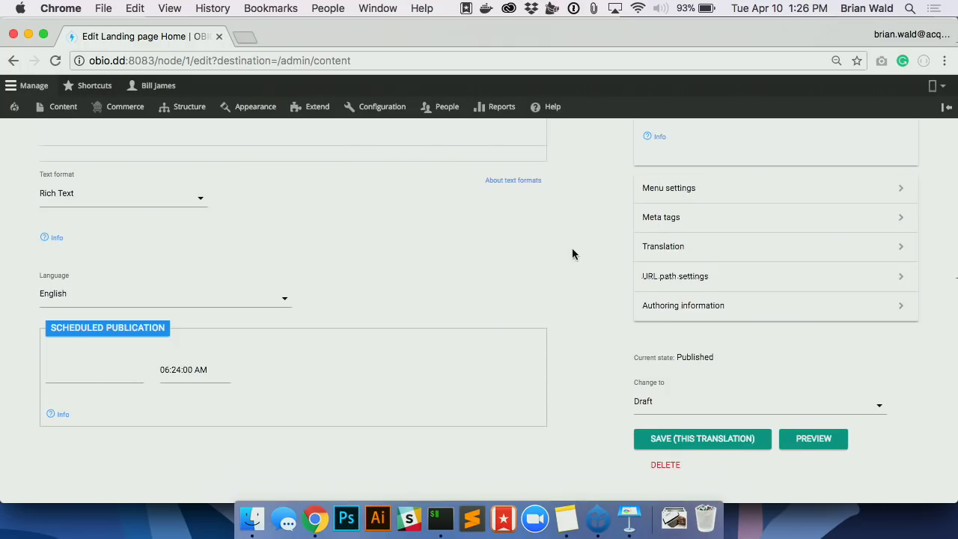
# Set the scheduled publication date of the Home page to June 8, 2018.
pyautogui.click(103, 375)
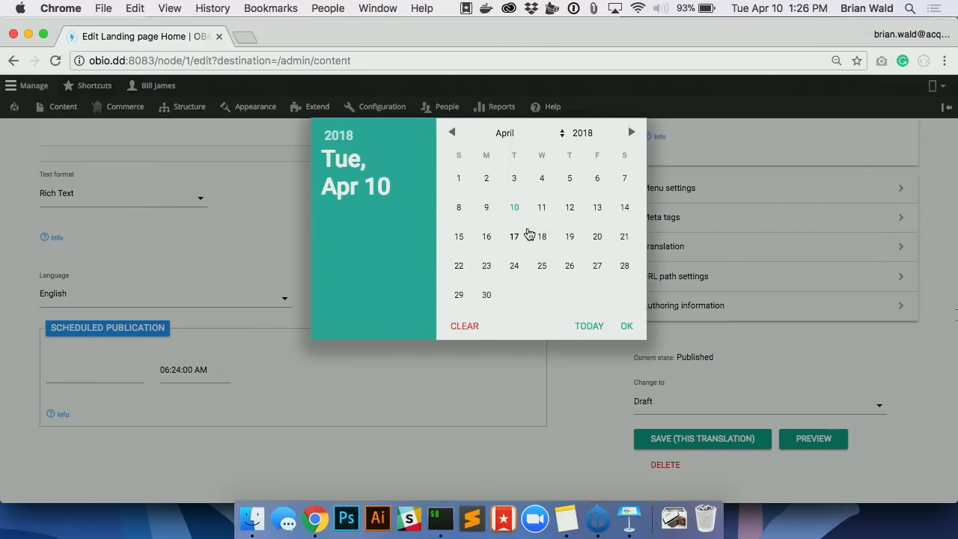
pyautogui.click(631, 134)
pyautogui.click(633, 135)
pyautogui.click(597, 208)
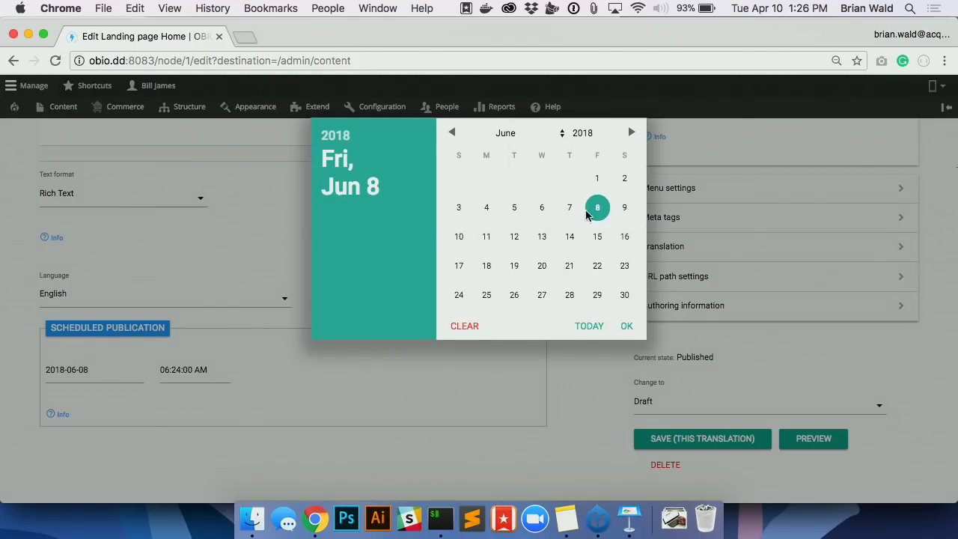
pyautogui.click(626, 326)
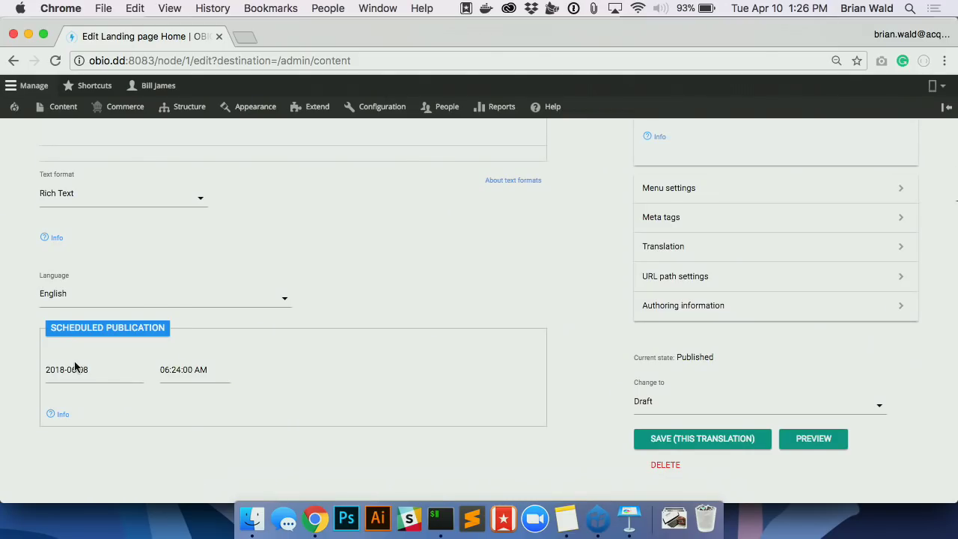
# Look over the Home page's edit form once more and start creating a new Article.
pyautogui.scroll(-1, 279, 409)
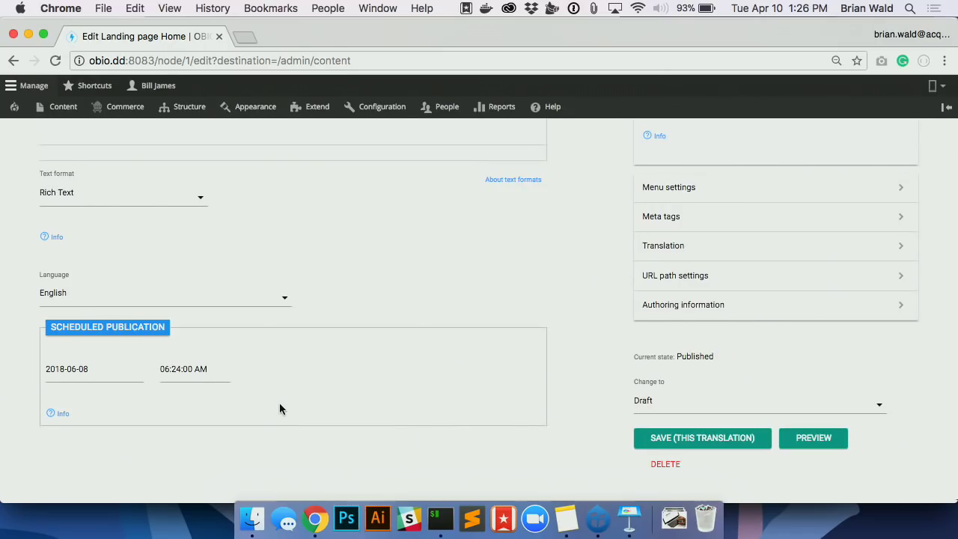
pyautogui.scroll(5, 375, 374)
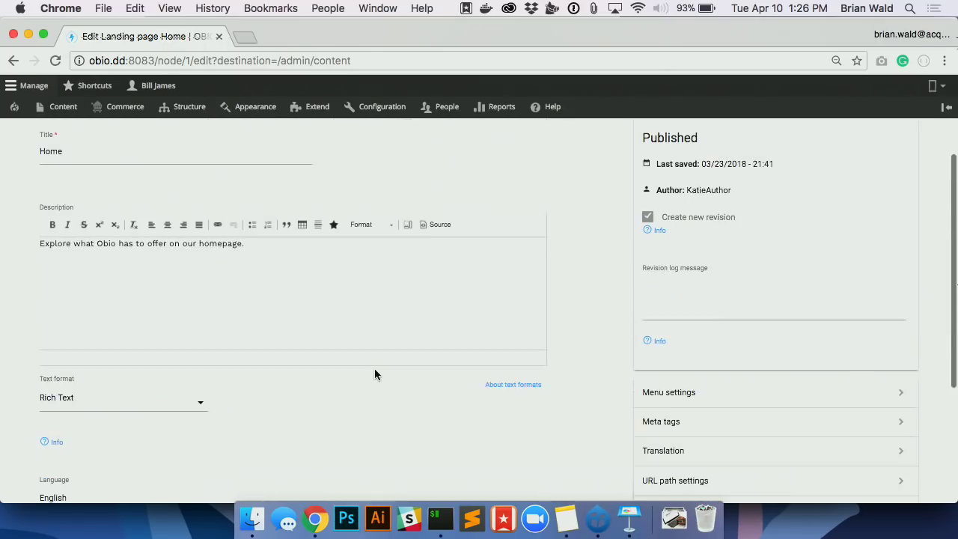
pyautogui.scroll(3, 374, 368)
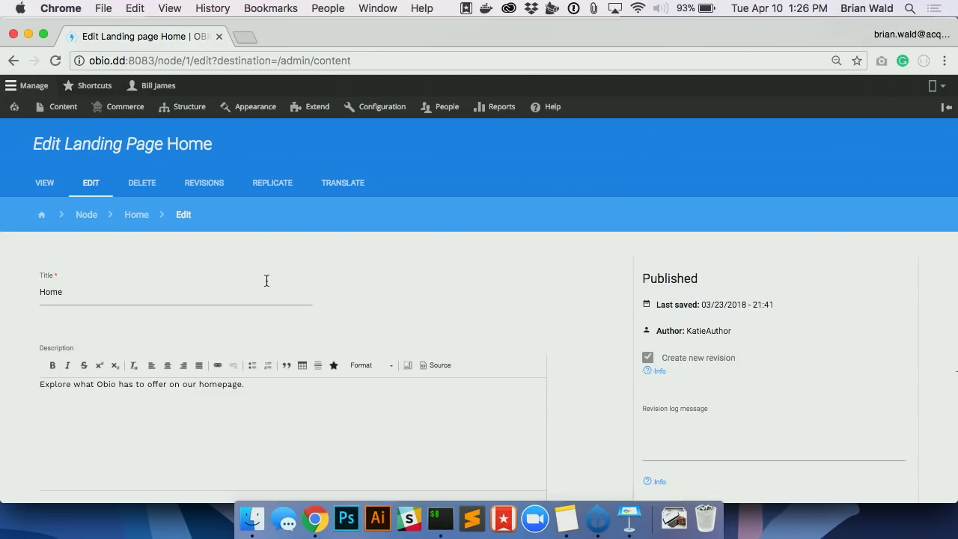
pyautogui.scroll(-3, 266, 280)
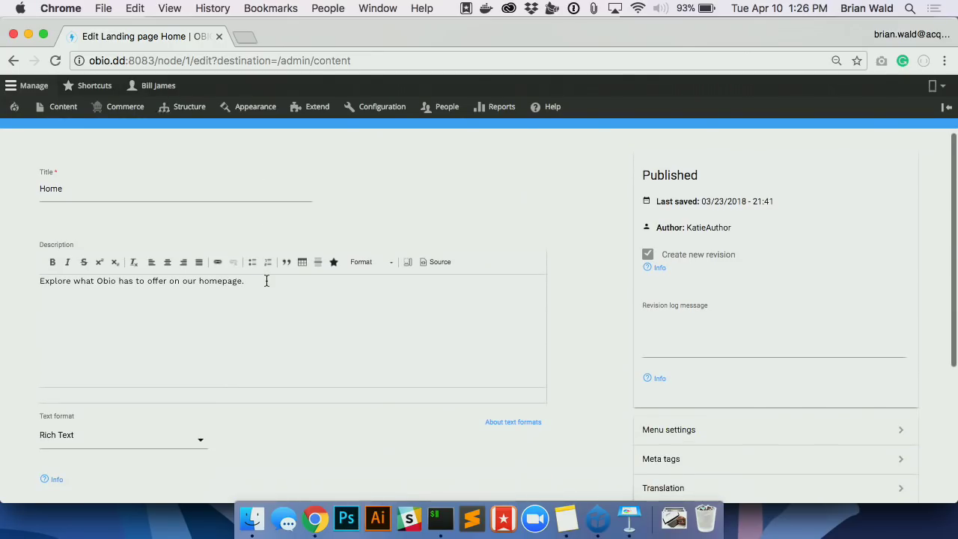
pyautogui.scroll(-3, 266, 280)
pyautogui.moveTo(65, 120)
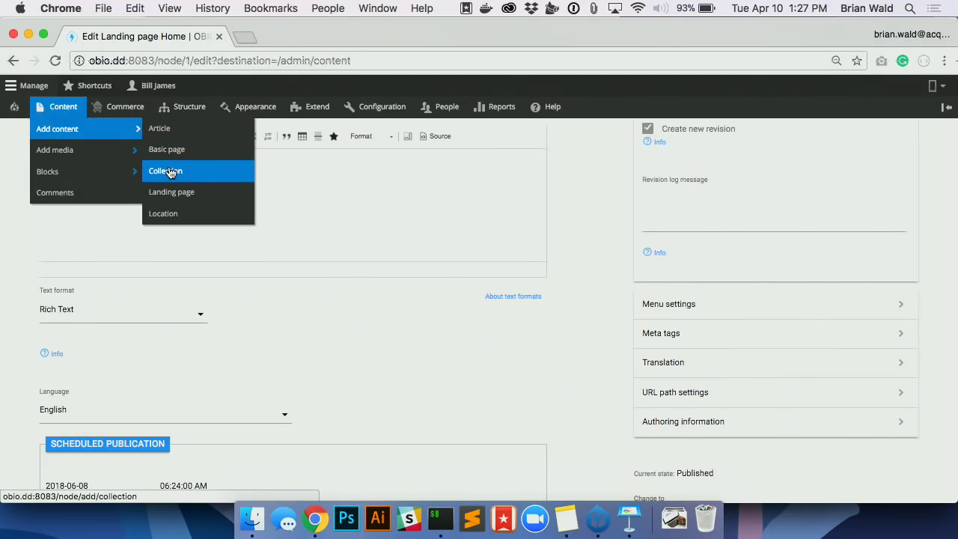
pyautogui.click(183, 131)
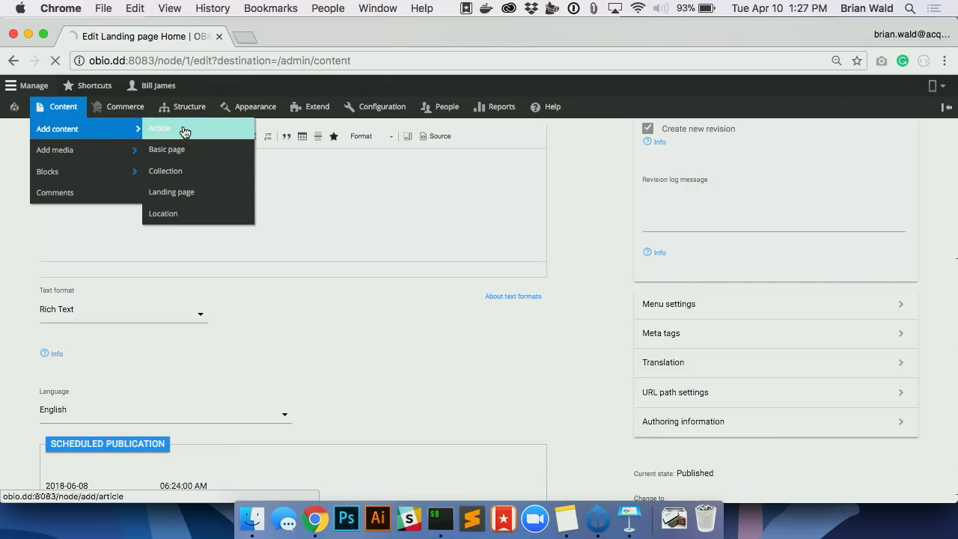
# Open the image selection for the new article and browse the media library's images.
pyautogui.scroll(-2, 186, 240)
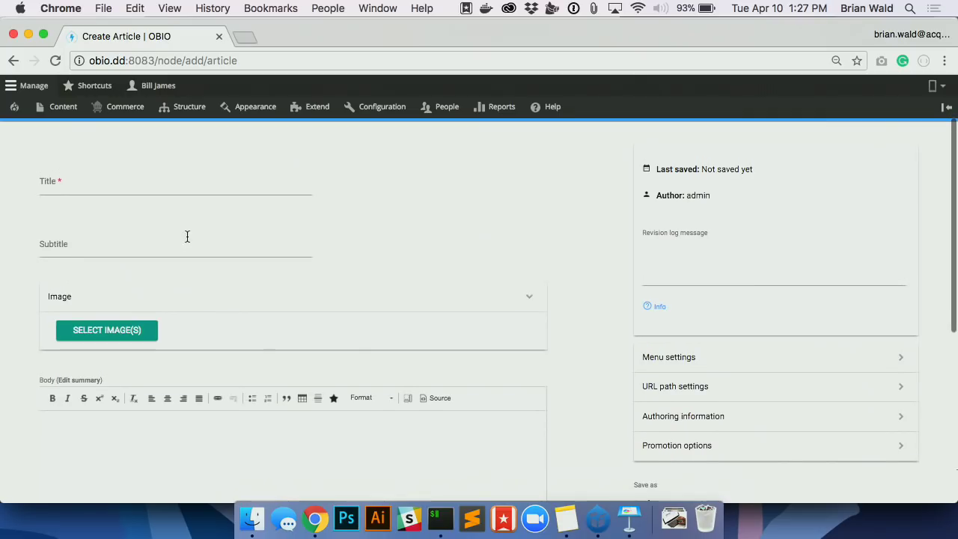
pyautogui.click(133, 330)
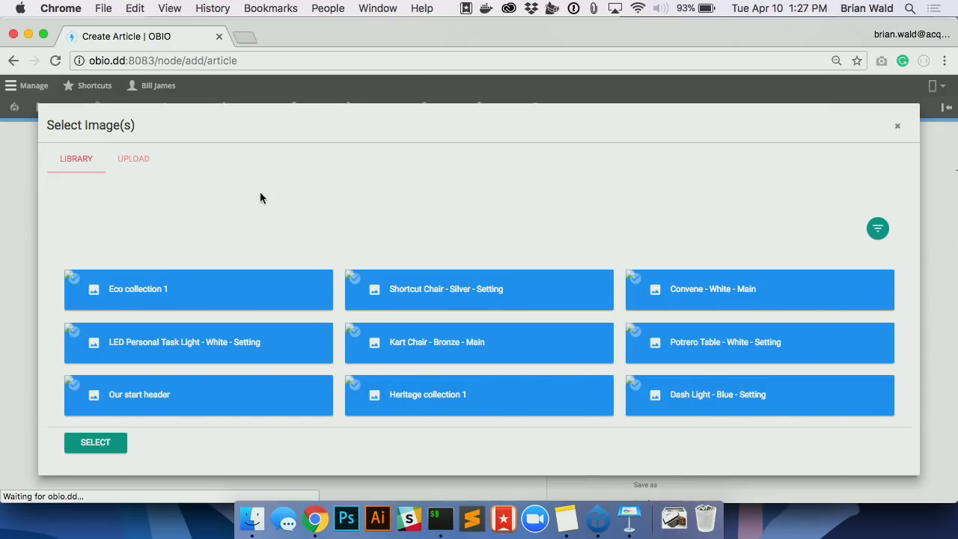
pyautogui.scroll(-2, 260, 197)
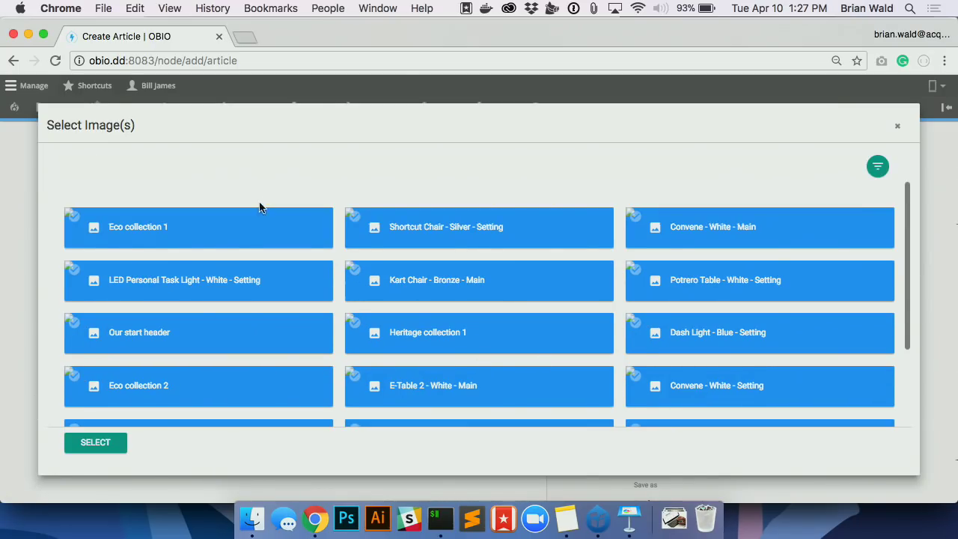
pyautogui.scroll(2, 259, 205)
pyautogui.scroll(-5, 252, 218)
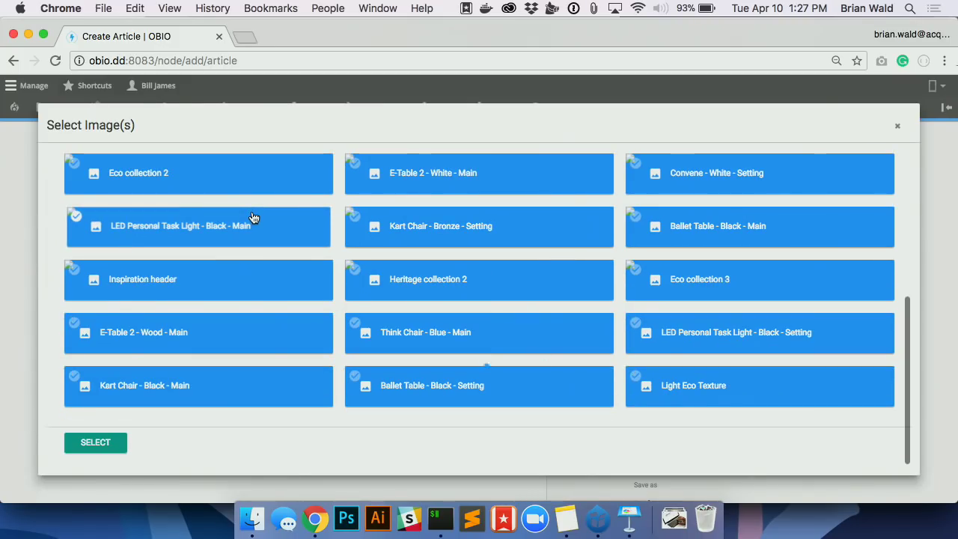
pyautogui.scroll(5, 253, 228)
pyautogui.scroll(-2, 277, 306)
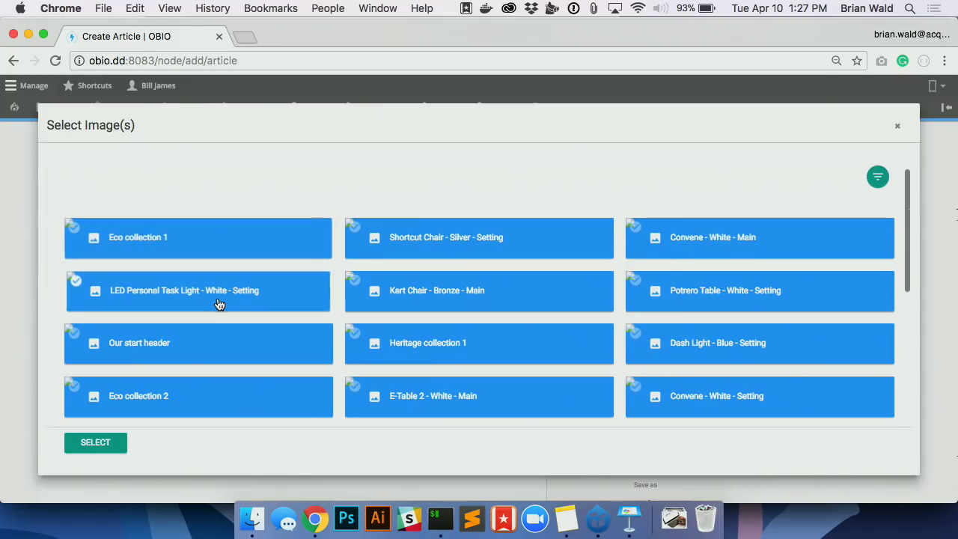
pyautogui.scroll(2, 235, 235)
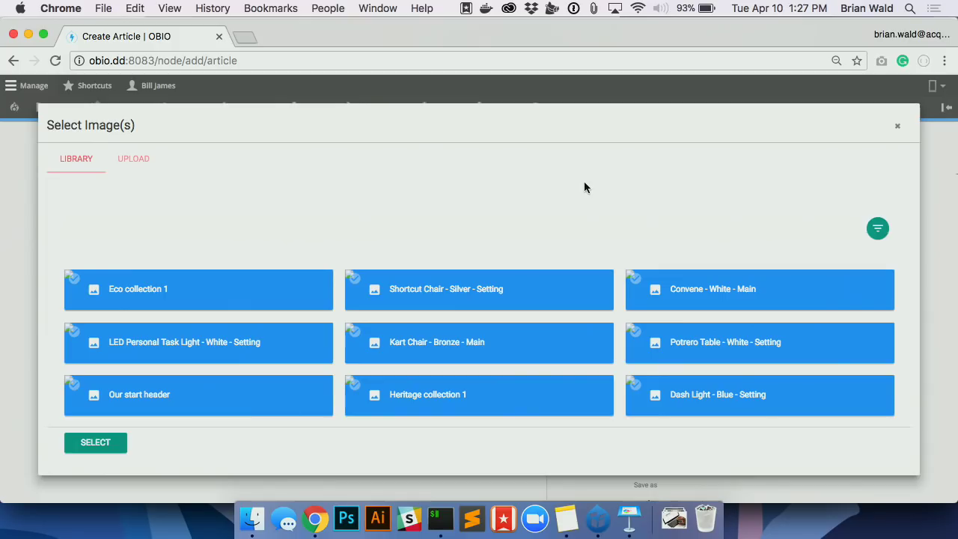
pyautogui.scroll(-10, 585, 183)
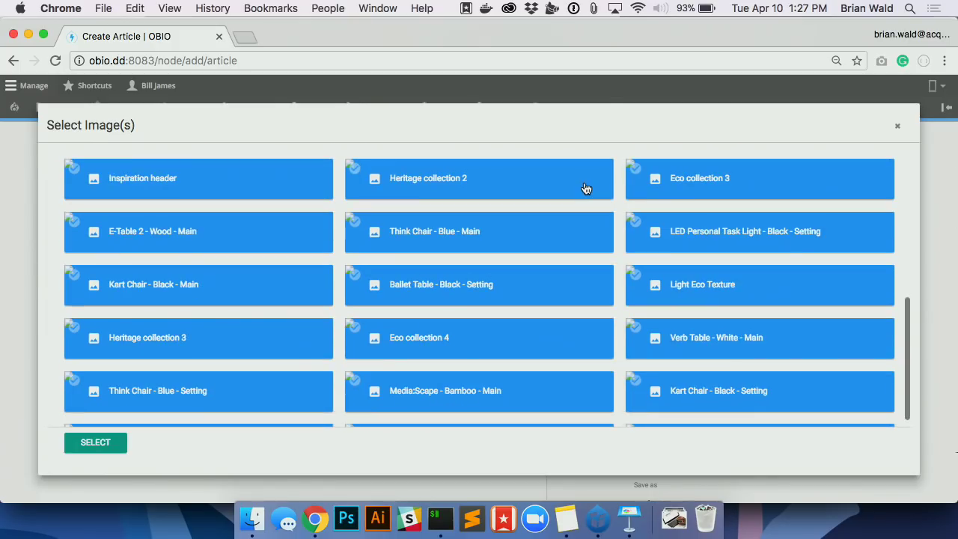
pyautogui.scroll(-2, 584, 187)
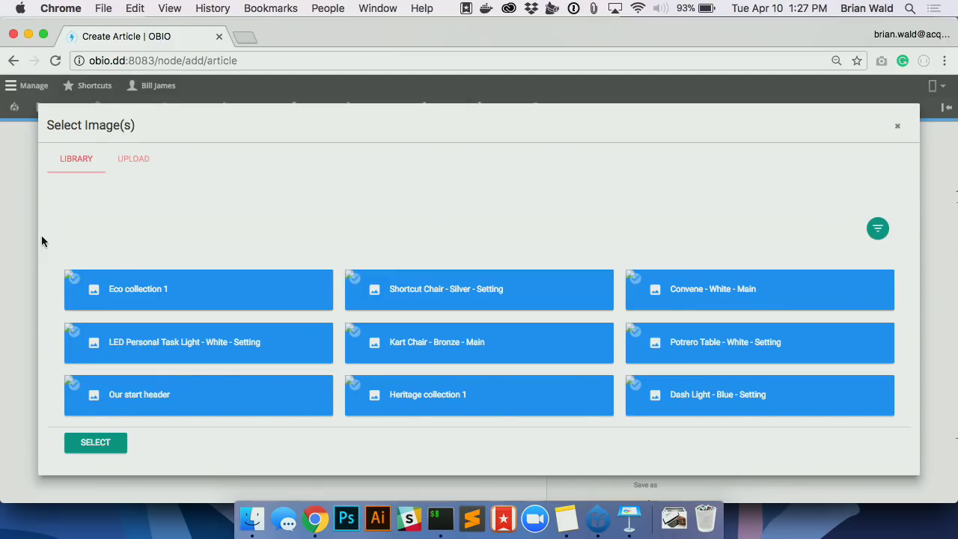
# Select the images Eco collection 1, Shortcut Chair - Silver - Setting, Convene - White - Main, Potrero Table - White - Setting and Kart Chair - Bronze - Main.
pyautogui.click(101, 289)
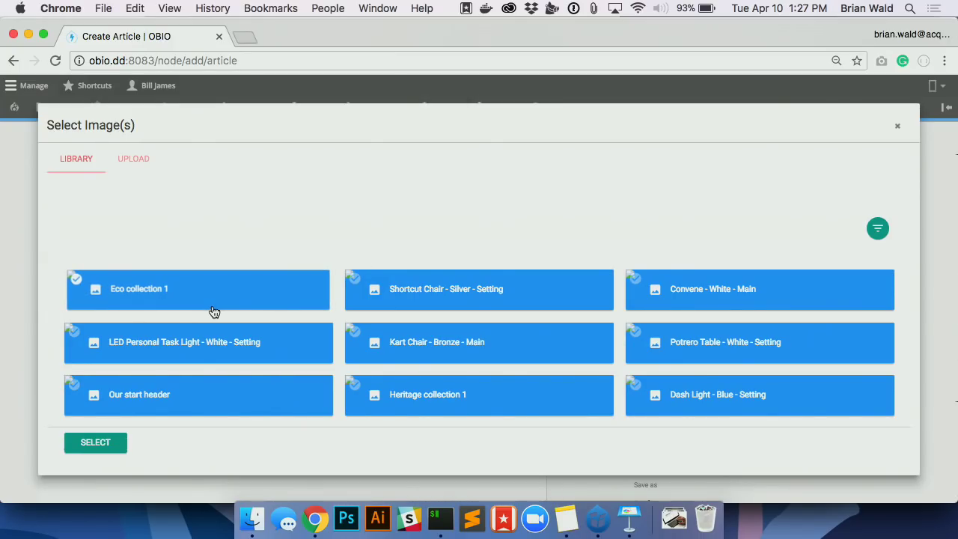
pyautogui.click(433, 306)
pyautogui.click(693, 305)
pyautogui.click(708, 336)
pyautogui.click(528, 341)
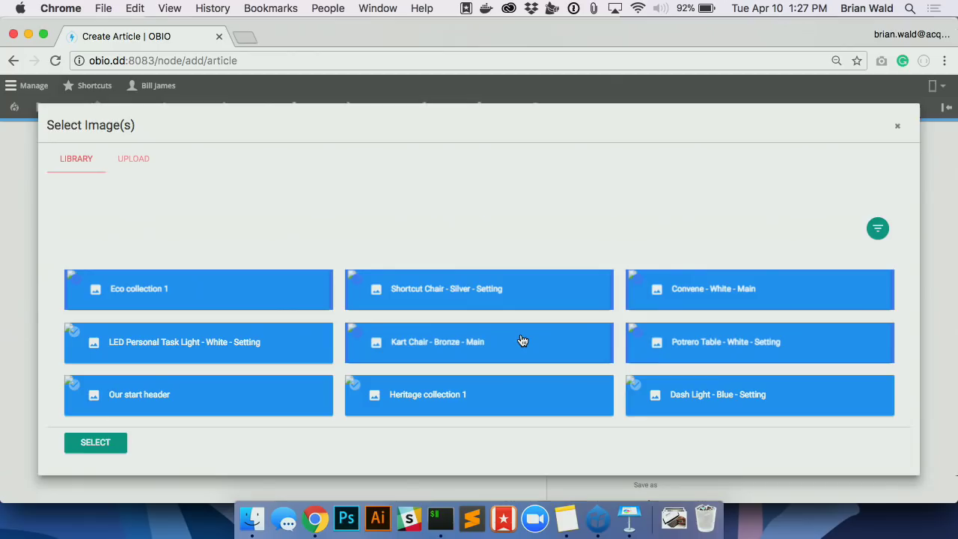
# Reveal the keyword and tag filters of the image library, and close the image selection without adding any images.
pyautogui.moveTo(956, 291)
pyautogui.mouseDown()
pyautogui.moveTo(359, 297)
pyautogui.moveTo(950, 279)
pyautogui.mouseUp()
pyautogui.click(879, 230)
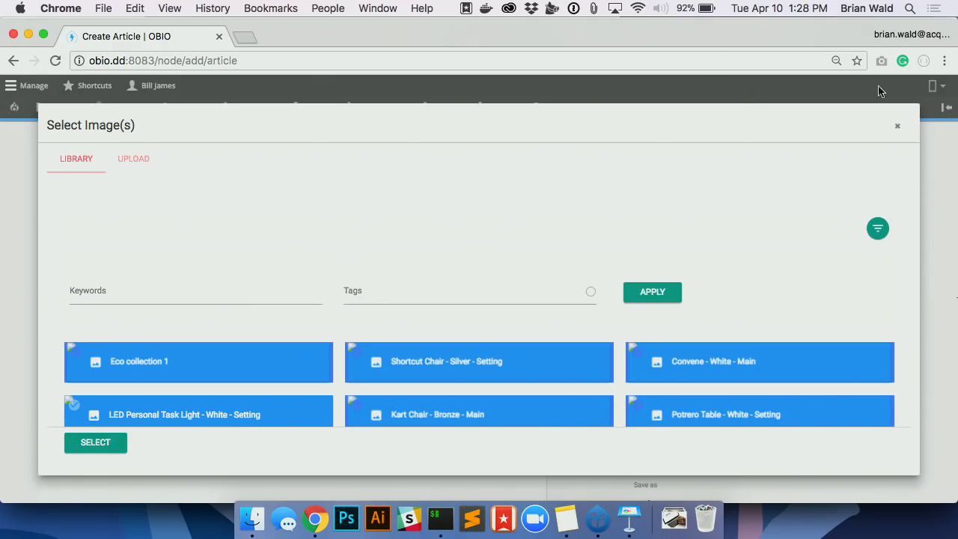
pyautogui.click(948, 170)
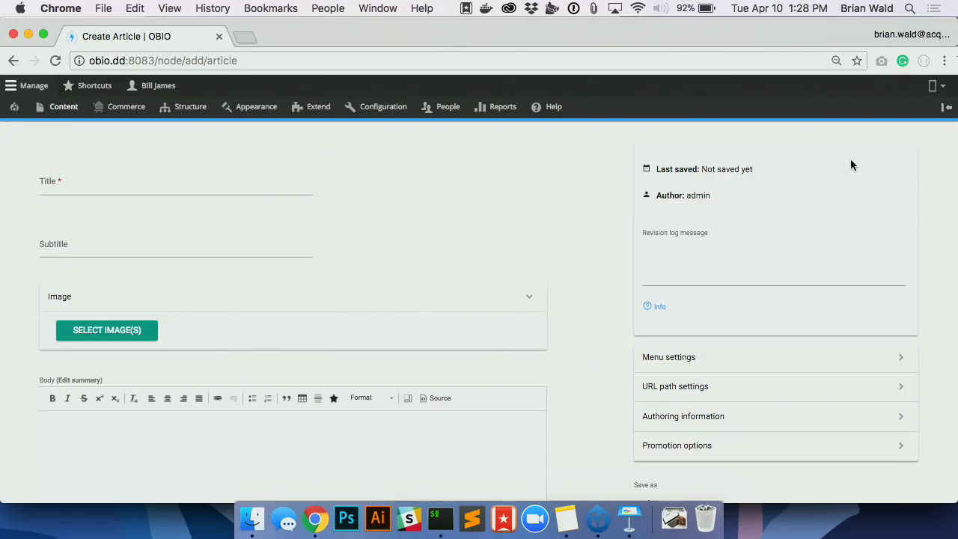
# Look over the layout of the Create Article form and return to its beginning.
pyautogui.scroll(3, 851, 165)
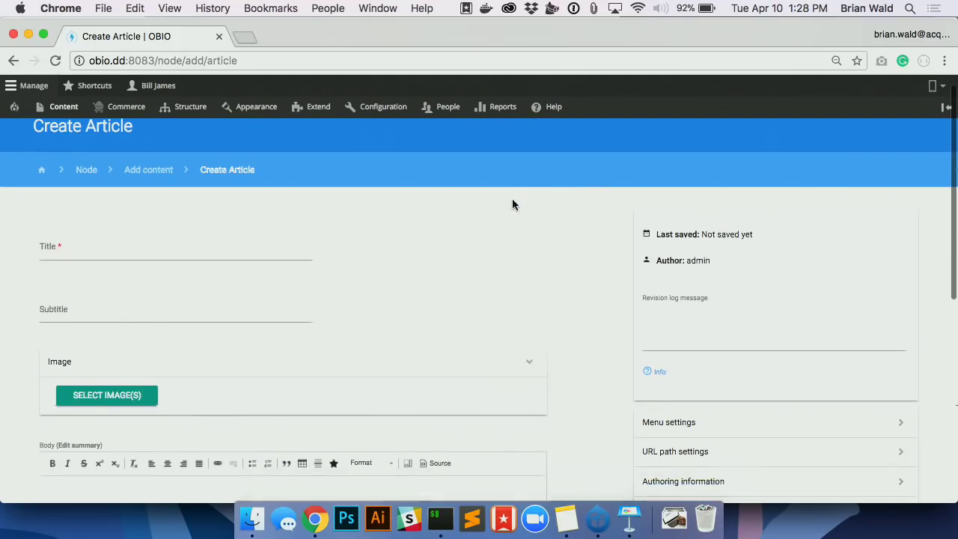
pyautogui.scroll(-2, 513, 204)
pyautogui.scroll(-5, 513, 204)
pyautogui.scroll(6, 513, 203)
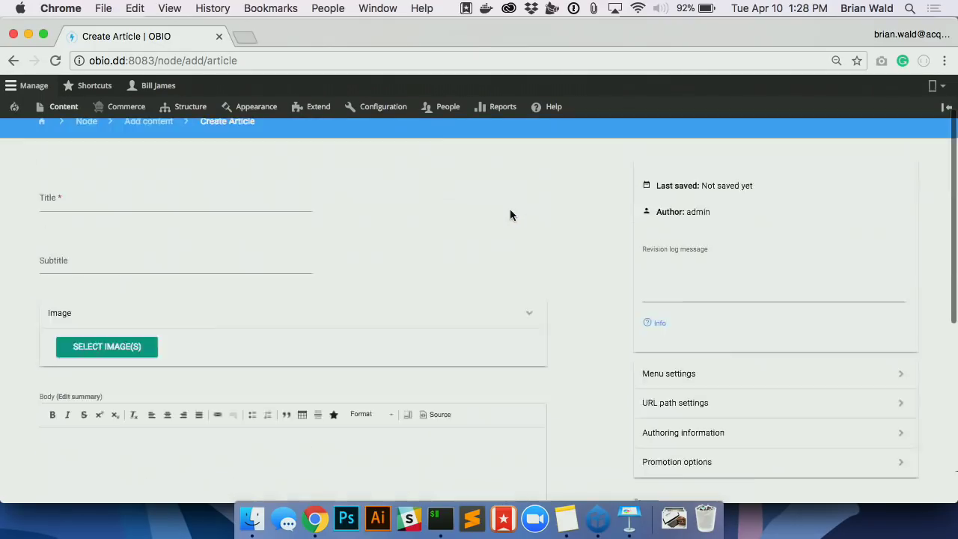
pyautogui.scroll(3, 510, 216)
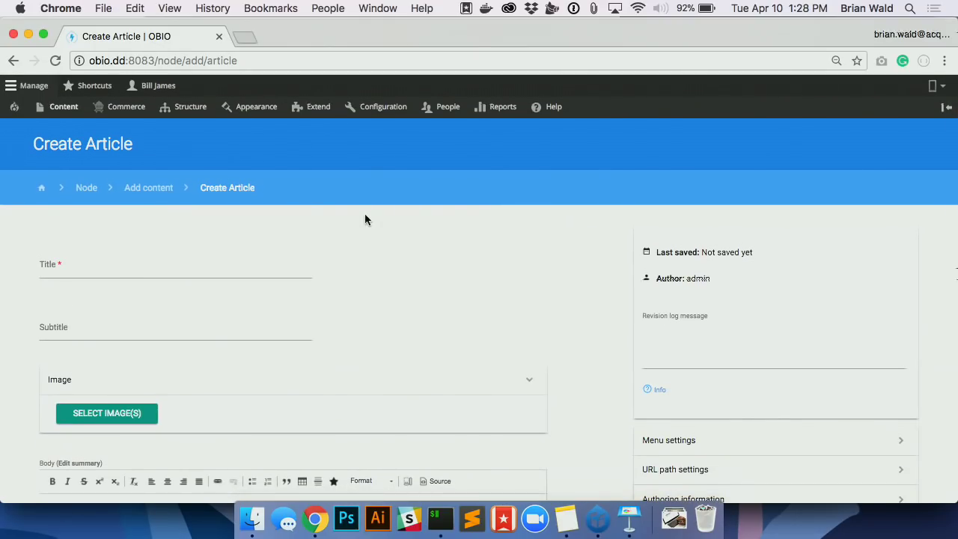
# Open the Recent log messages report and look over its list of entries.
pyautogui.moveTo(503, 114)
pyautogui.click(501, 130)
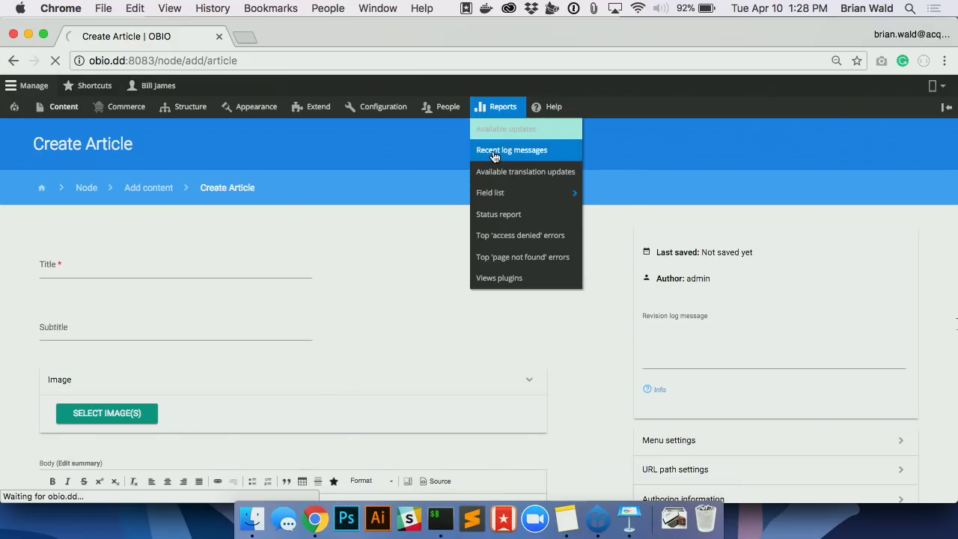
pyautogui.click(508, 151)
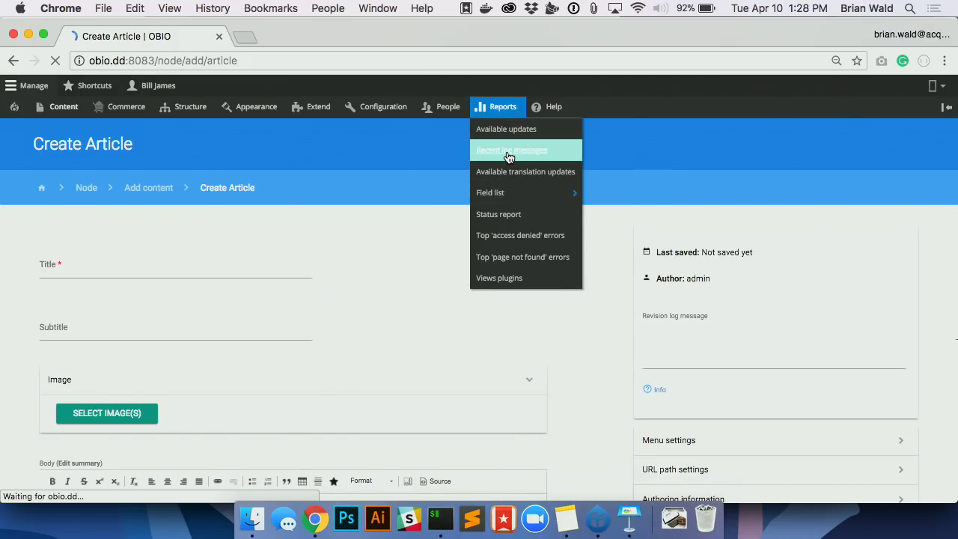
pyautogui.scroll(-2, 507, 157)
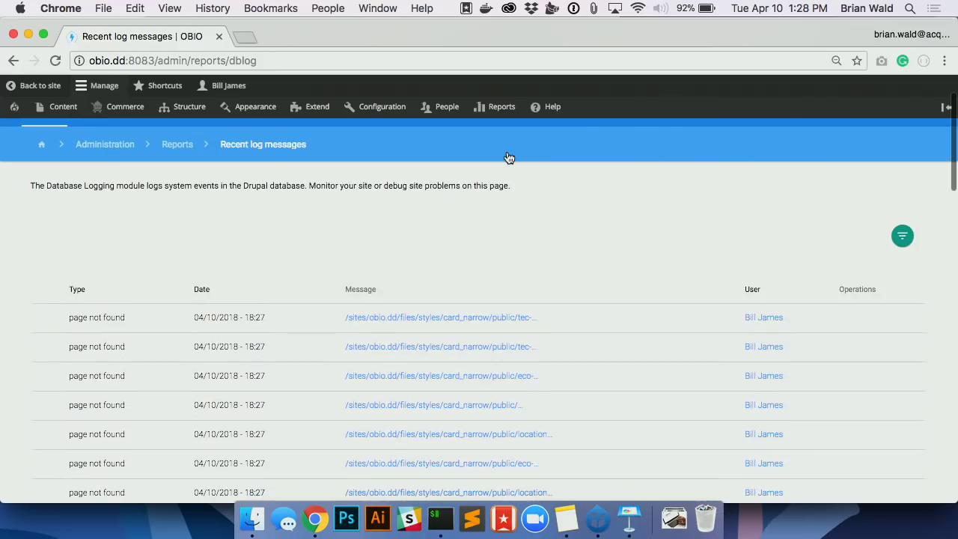
pyautogui.scroll(2, 508, 157)
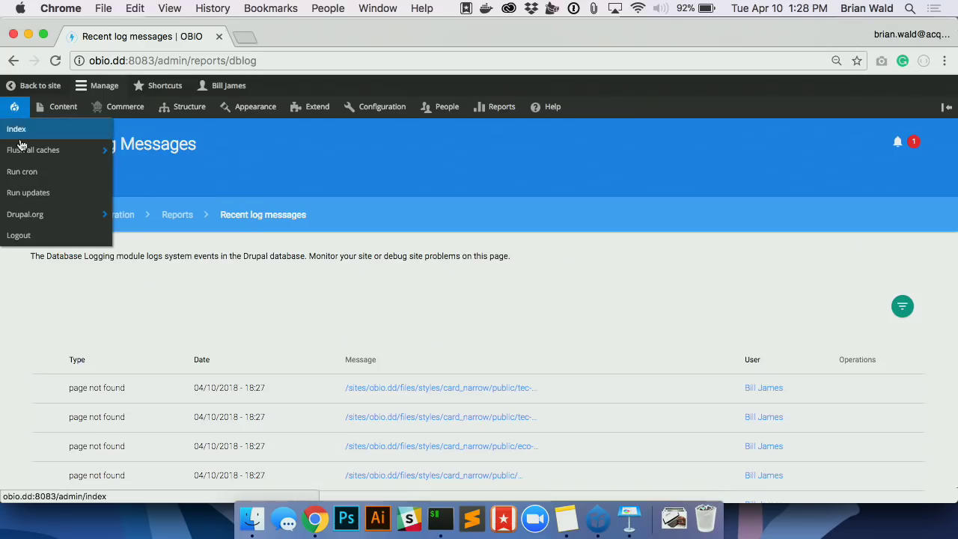
# Flush all caches and read through the message notifications before dismissing them.
pyautogui.click(22, 152)
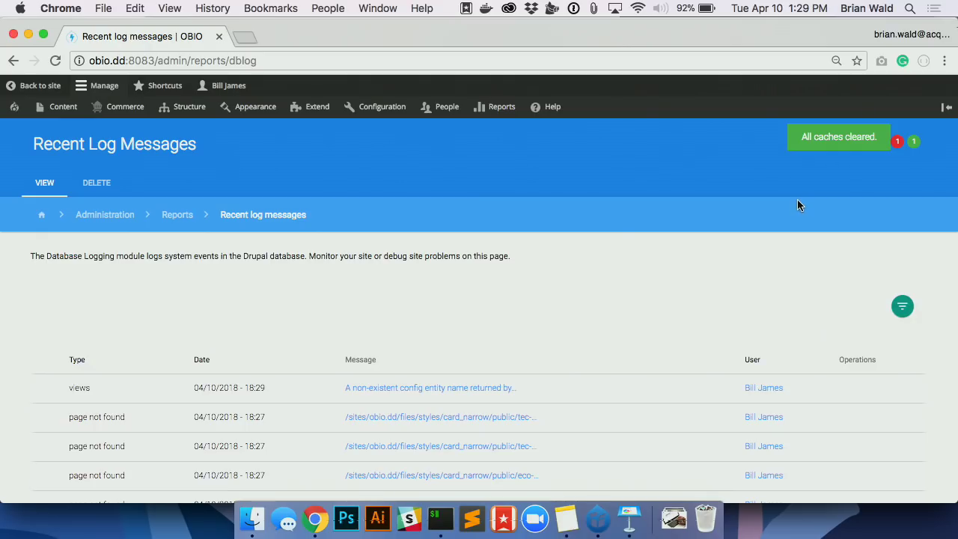
pyautogui.click(913, 141)
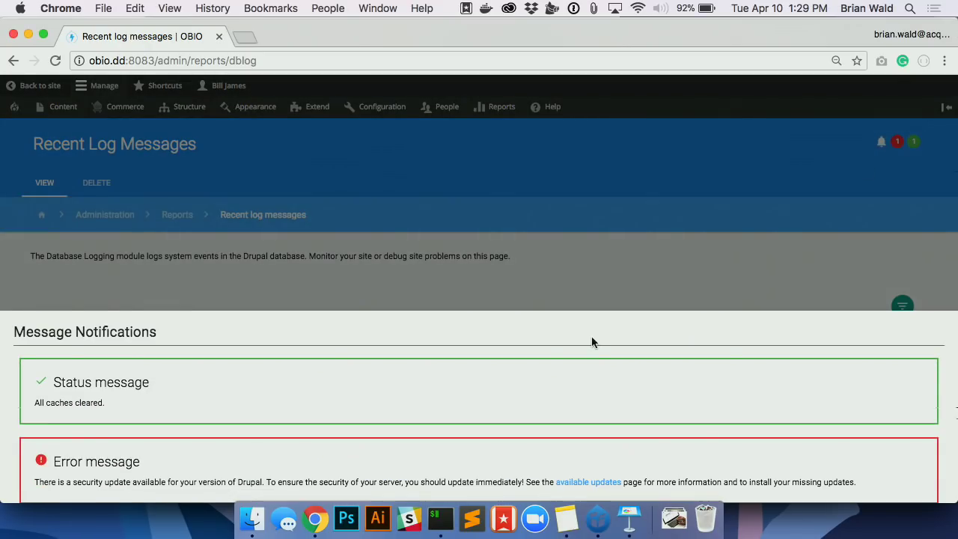
pyautogui.scroll(-3, 541, 411)
pyautogui.scroll(3, 542, 417)
pyautogui.scroll(-1, 413, 372)
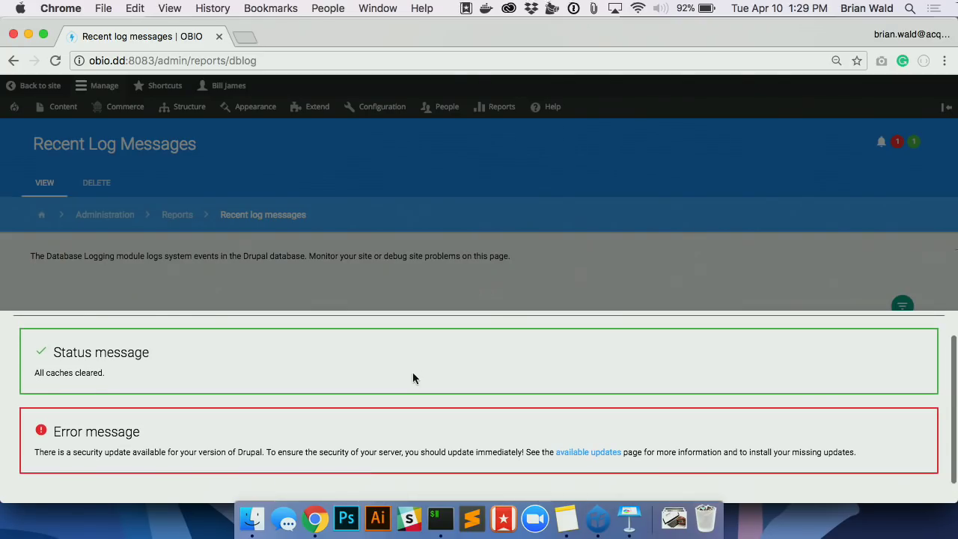
pyautogui.click(461, 272)
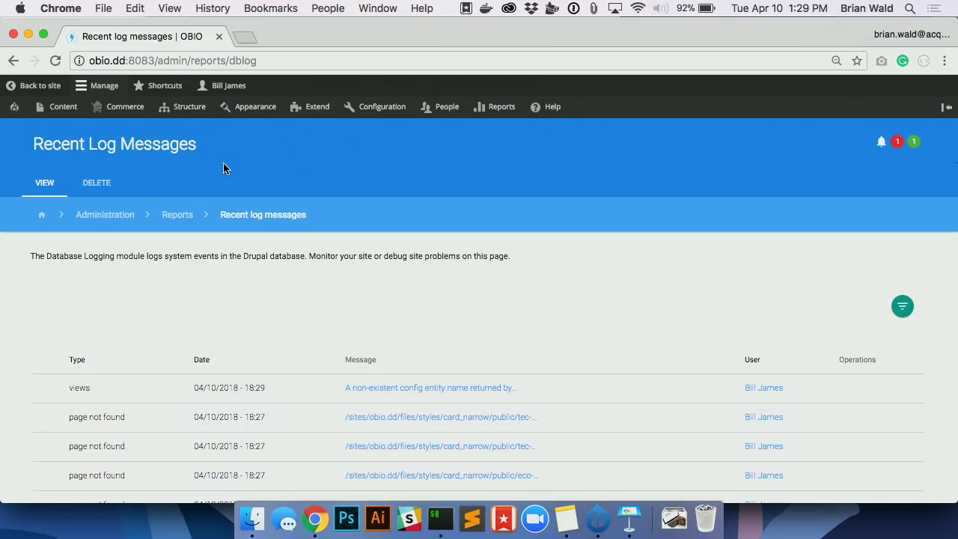
# Open the Appearance page and reveal the description of the Demo Framework Admin Theme among the installed themes.
pyautogui.click(255, 107)
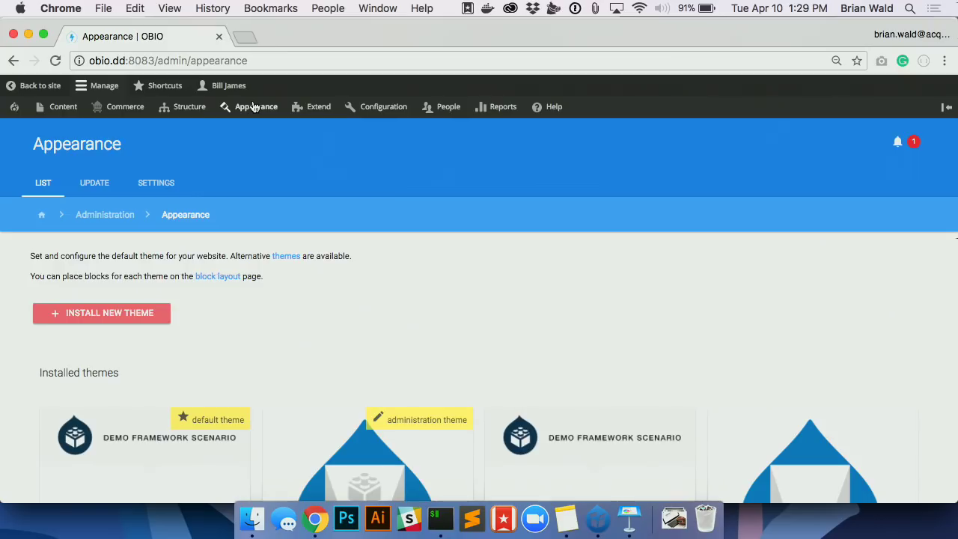
pyautogui.scroll(-6, 255, 107)
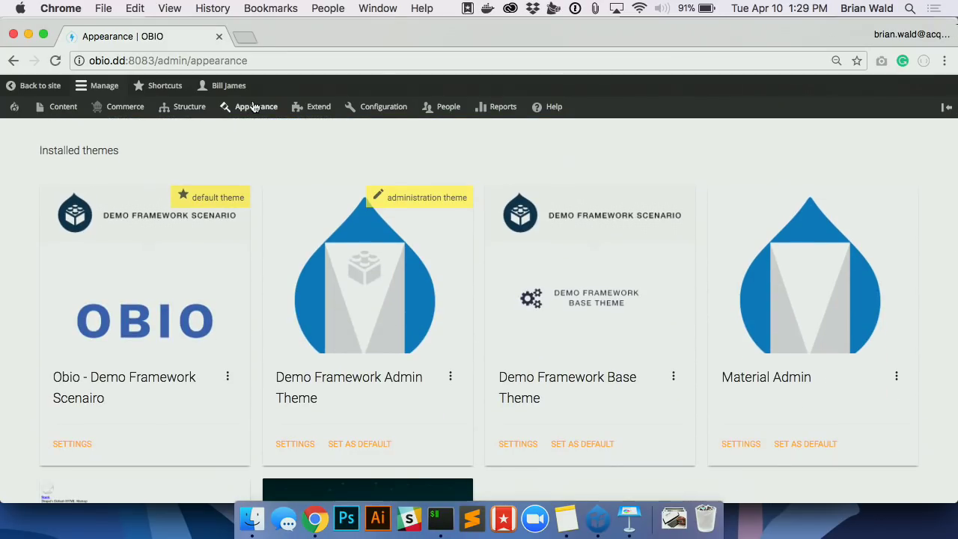
pyautogui.click(451, 378)
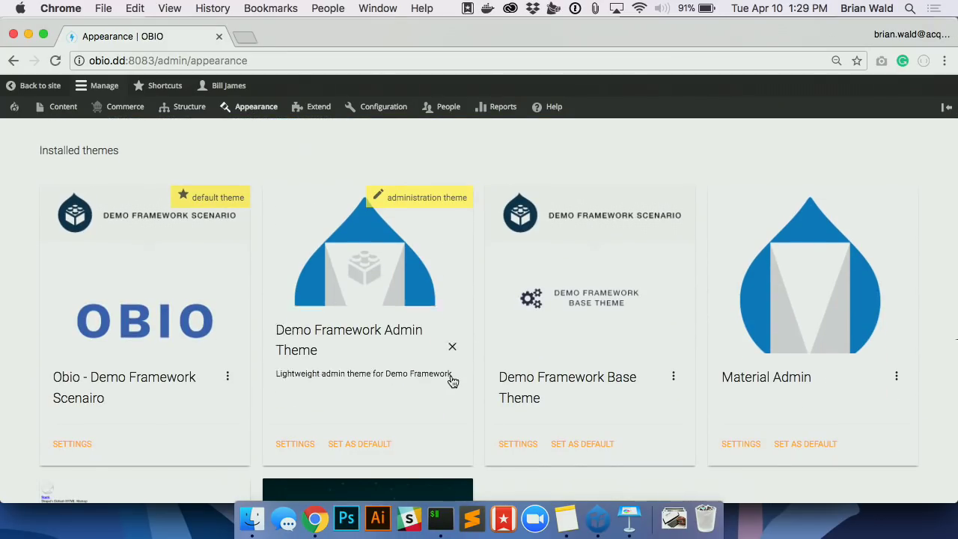
pyautogui.scroll(-1, 554, 443)
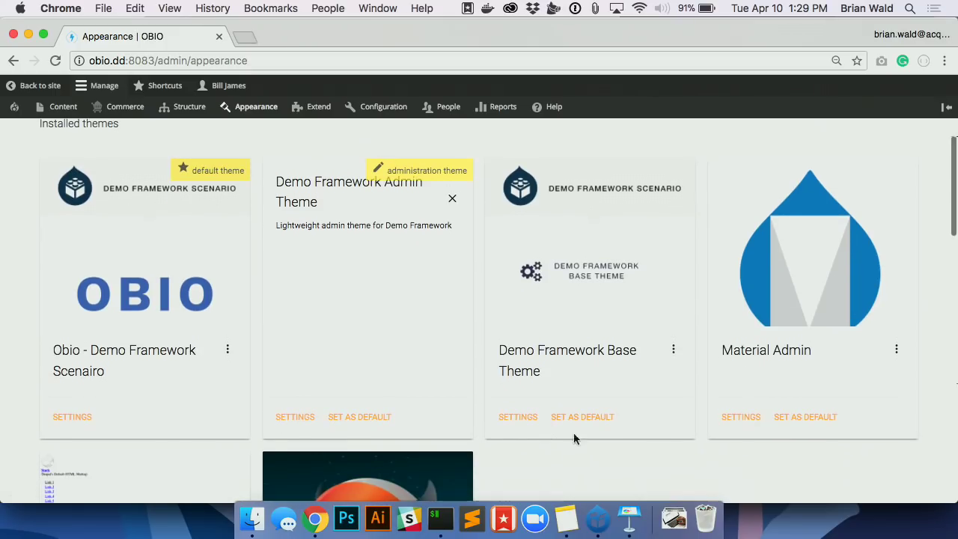
# Open the Material Admin theme's settings and examine its UI, message, compatibility and page element display options.
pyautogui.click(735, 419)
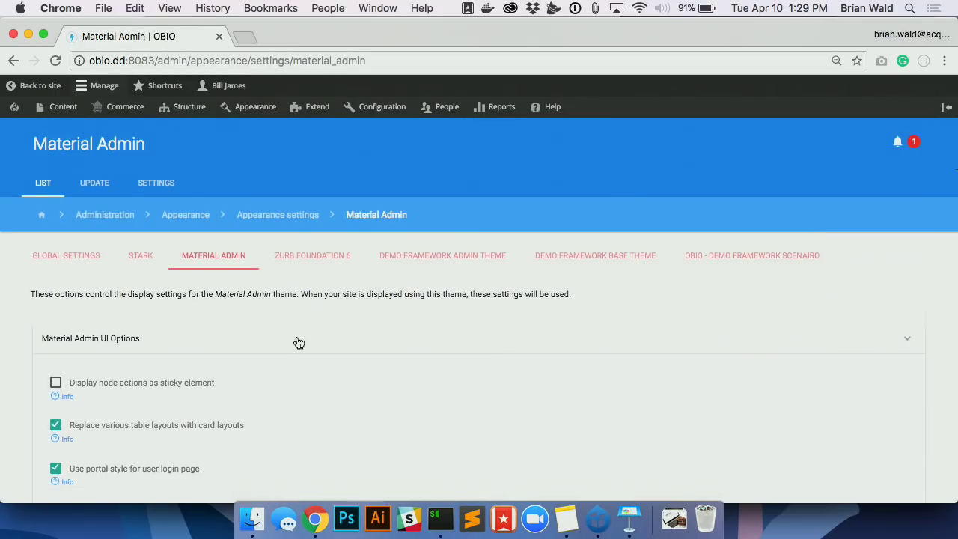
pyautogui.scroll(-5, 297, 341)
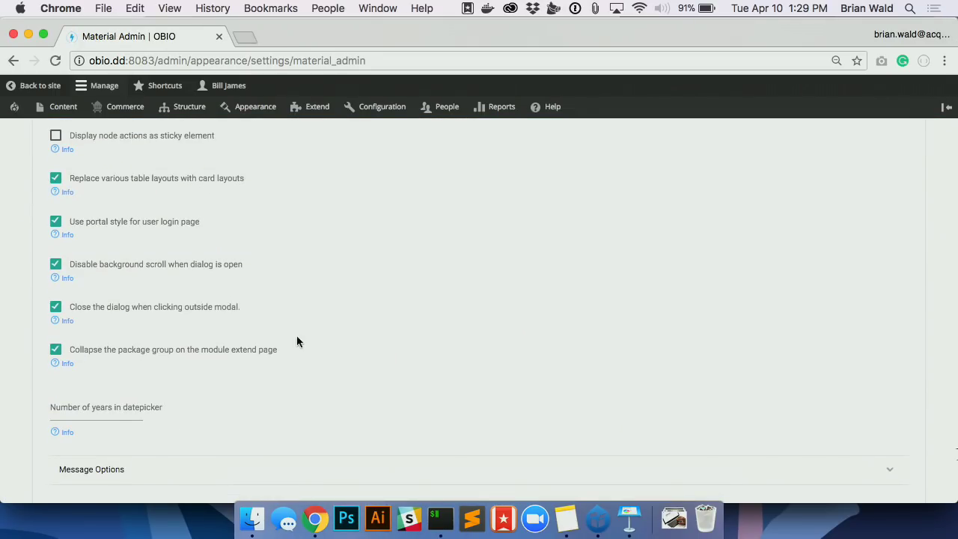
pyautogui.scroll(-2, 271, 404)
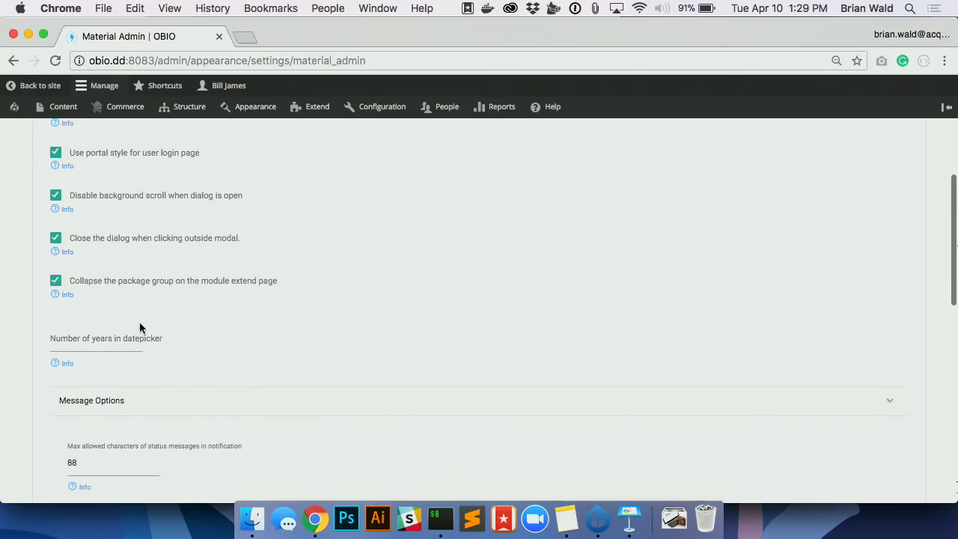
pyautogui.scroll(2, 137, 341)
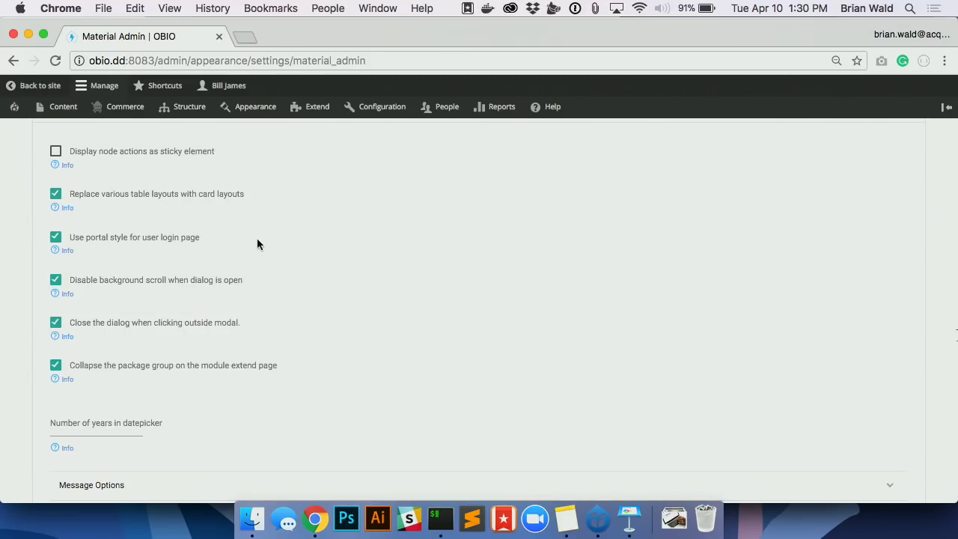
pyautogui.scroll(-1, 256, 240)
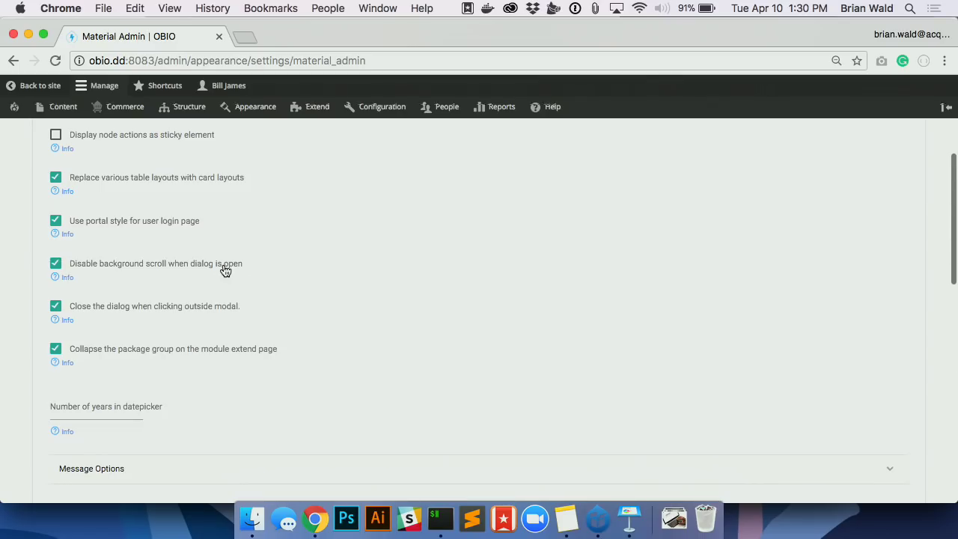
pyautogui.scroll(-1, 293, 270)
pyautogui.scroll(-6, 293, 275)
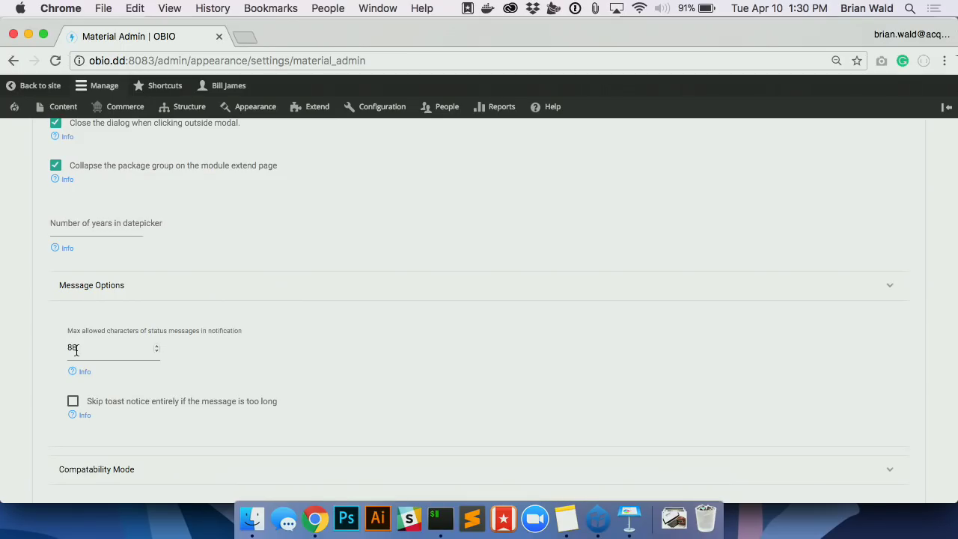
pyautogui.scroll(-5, 76, 349)
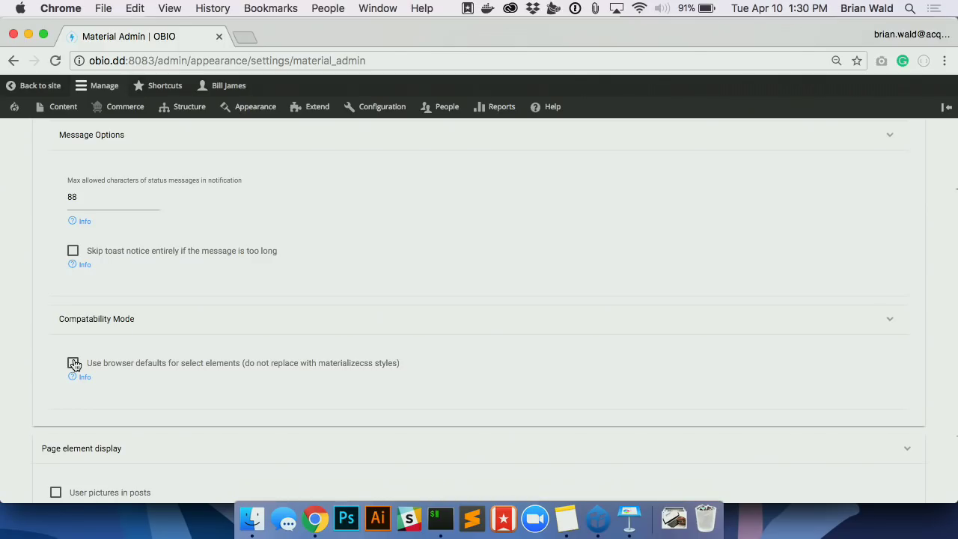
pyautogui.scroll(-5, 74, 363)
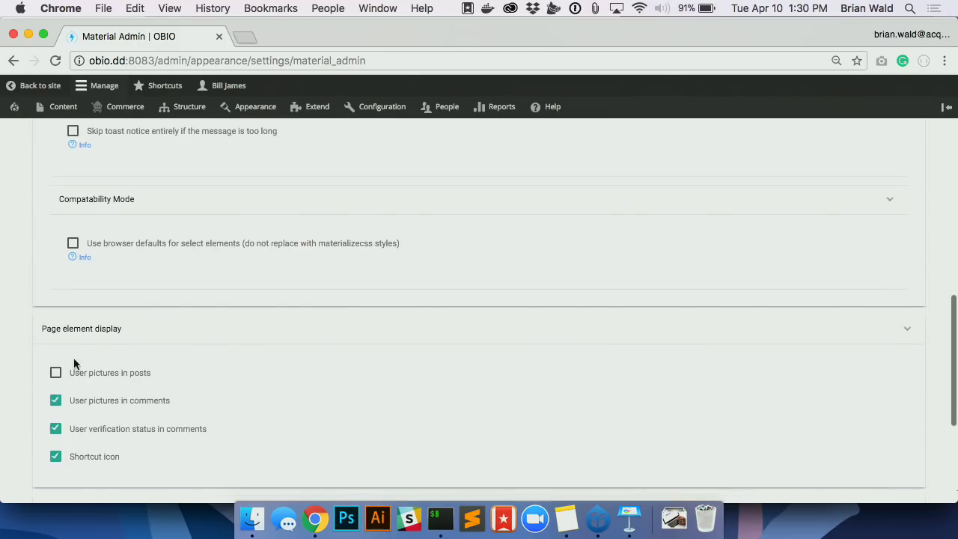
pyautogui.scroll(15, 73, 360)
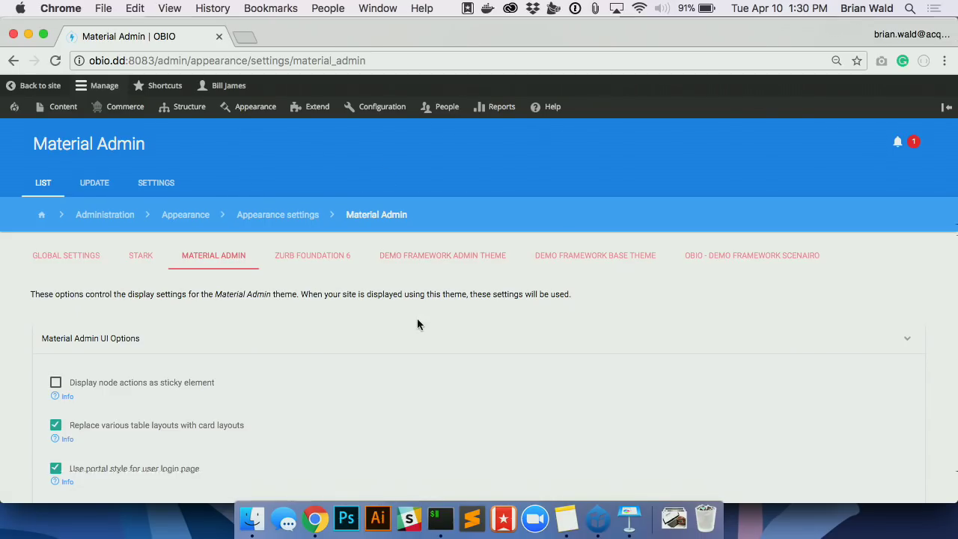
# Switch to Keynote to check the DEMO slide, and return to the Material Admin settings in Chrome.
pyautogui.press('super+Tab')
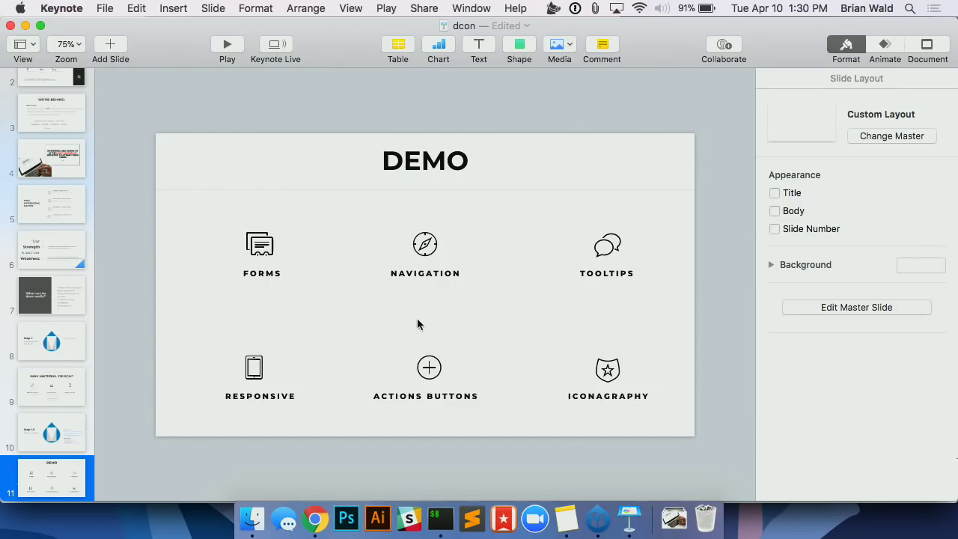
pyautogui.press('super+Tab')
pyautogui.scroll(-1, 240, 188)
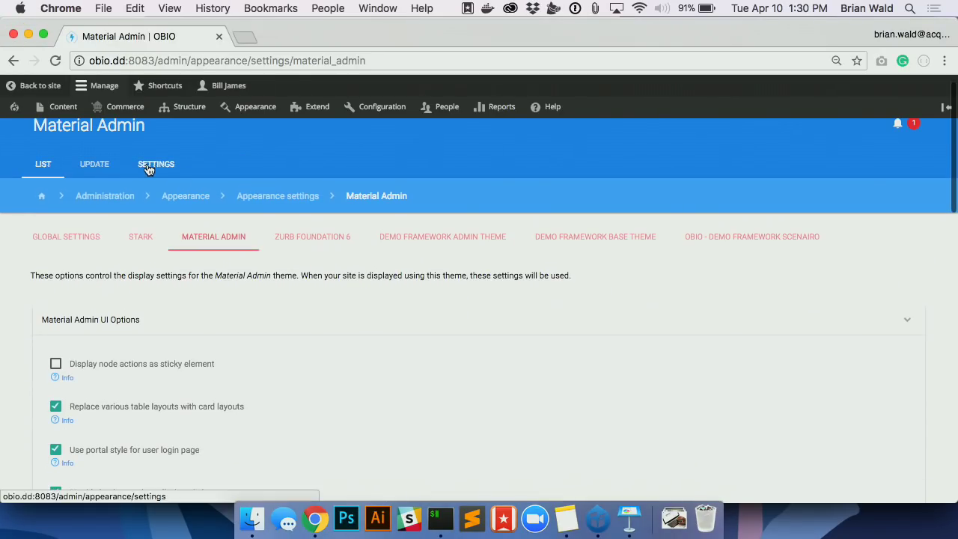
# Open the content list and reveal the operations available for the Home landing page.
pyautogui.click(60, 106)
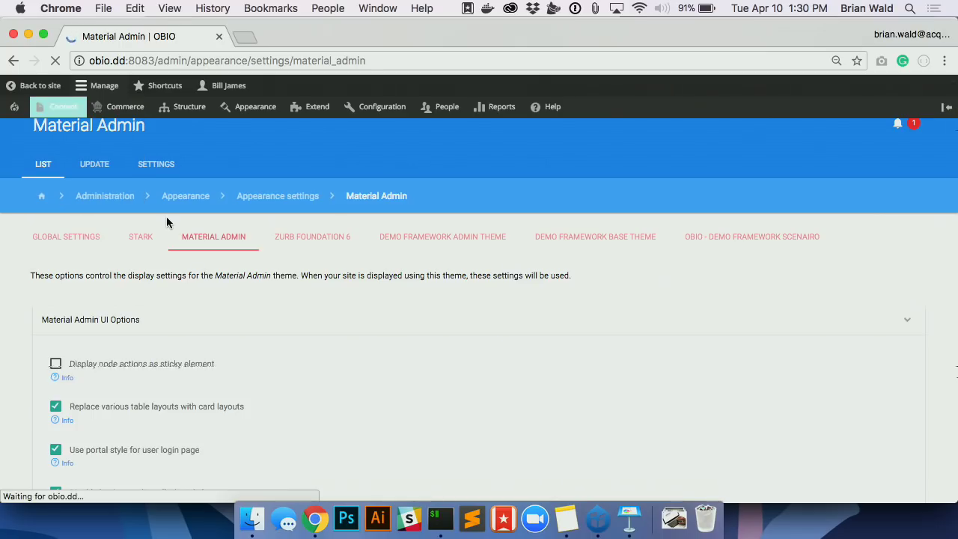
pyautogui.scroll(-3, 406, 338)
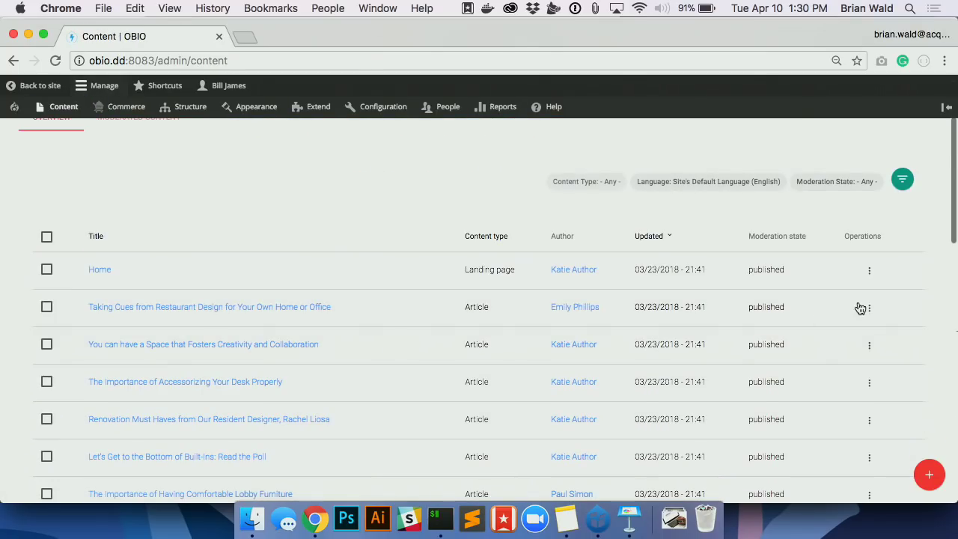
pyautogui.click(869, 272)
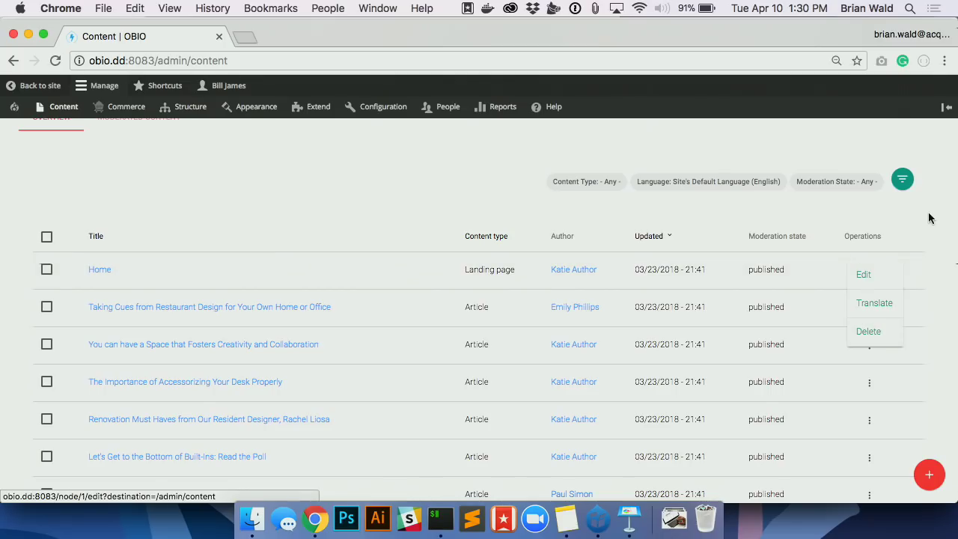
# Open the block layout and move the User Dropdown block below Cart in the Header Right region.
pyautogui.moveTo(182, 114)
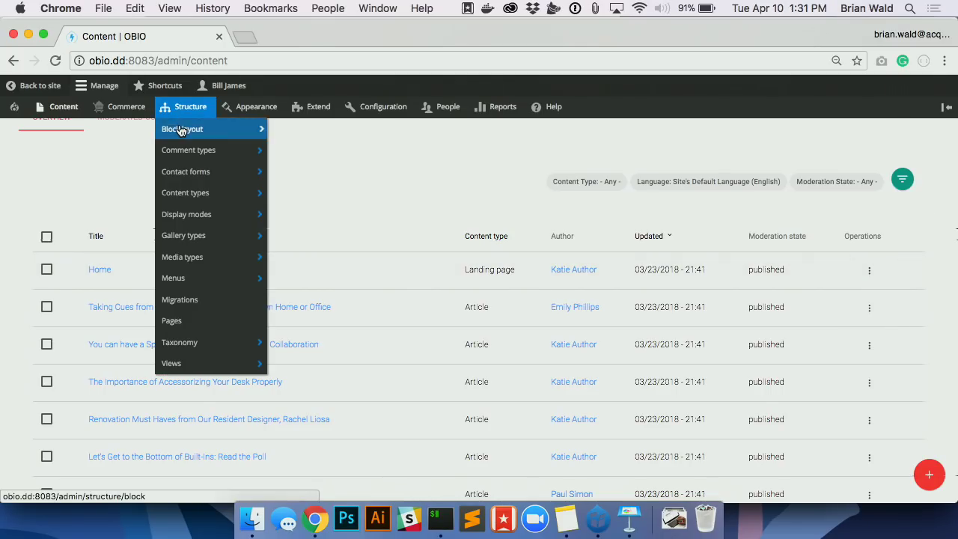
pyautogui.moveTo(180, 131)
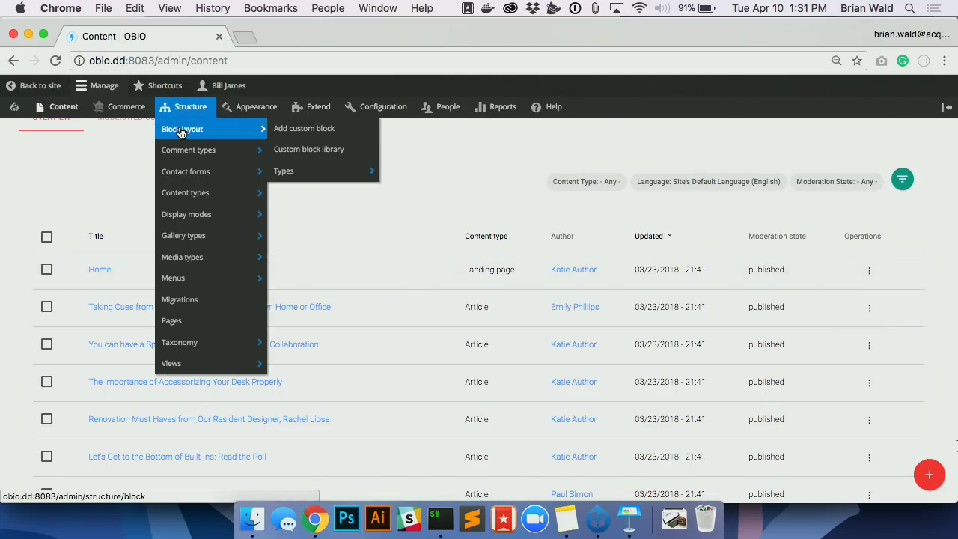
pyautogui.click(180, 131)
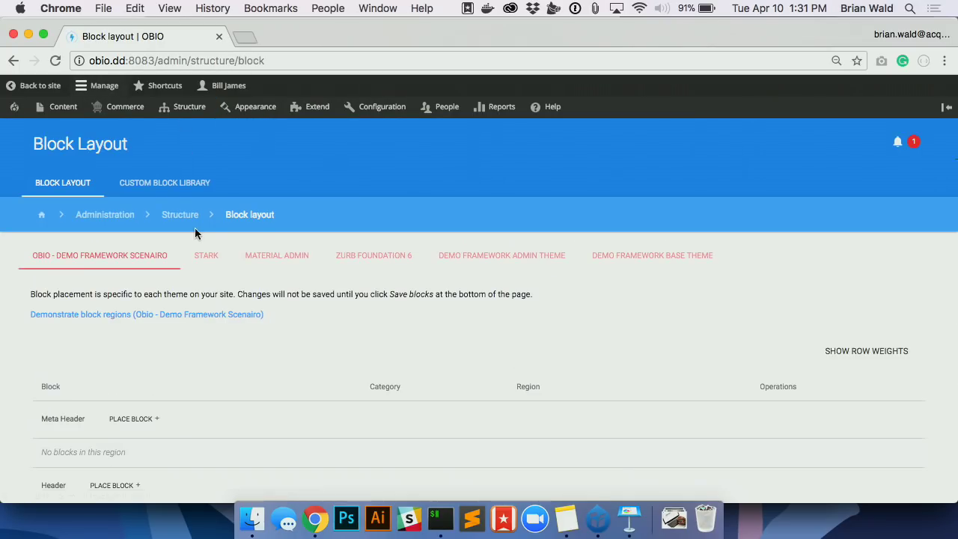
pyautogui.scroll(-5, 195, 228)
pyautogui.moveTo(45, 311); pyautogui.dragTo(54, 354)
pyautogui.scroll(-2, 52, 356)
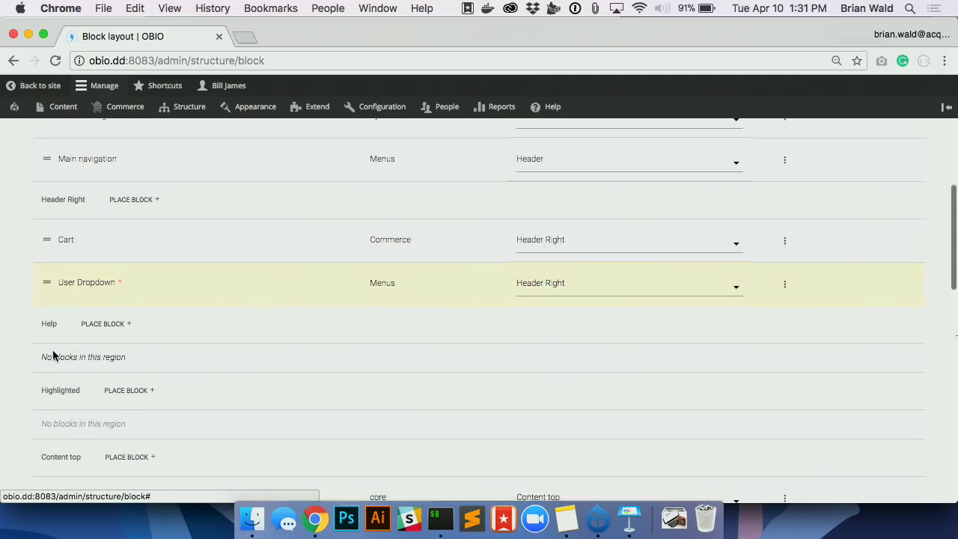
# Look over the remaining regions and blocks of the block layout and return to its beginning.
pyautogui.scroll(-3, 53, 355)
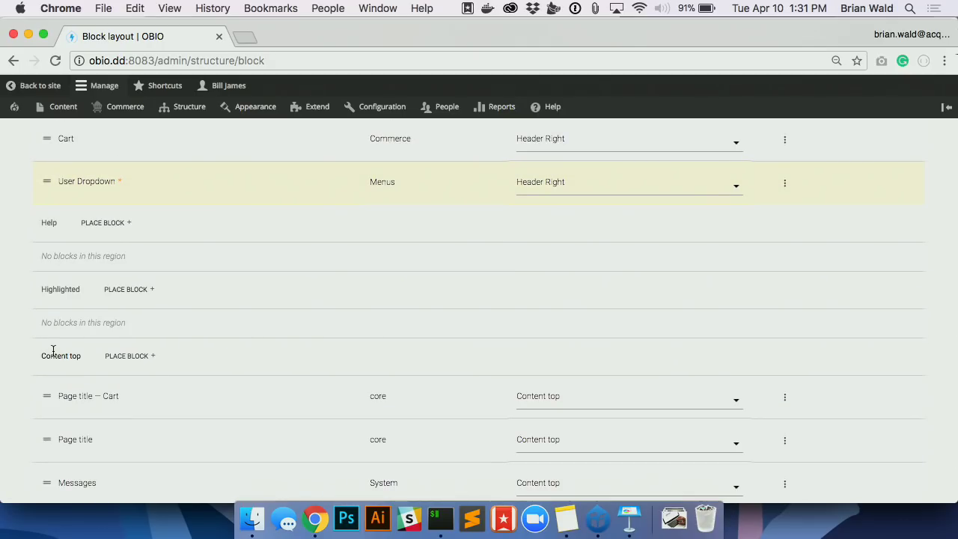
pyautogui.scroll(-15, 47, 262)
pyautogui.scroll(20, 48, 263)
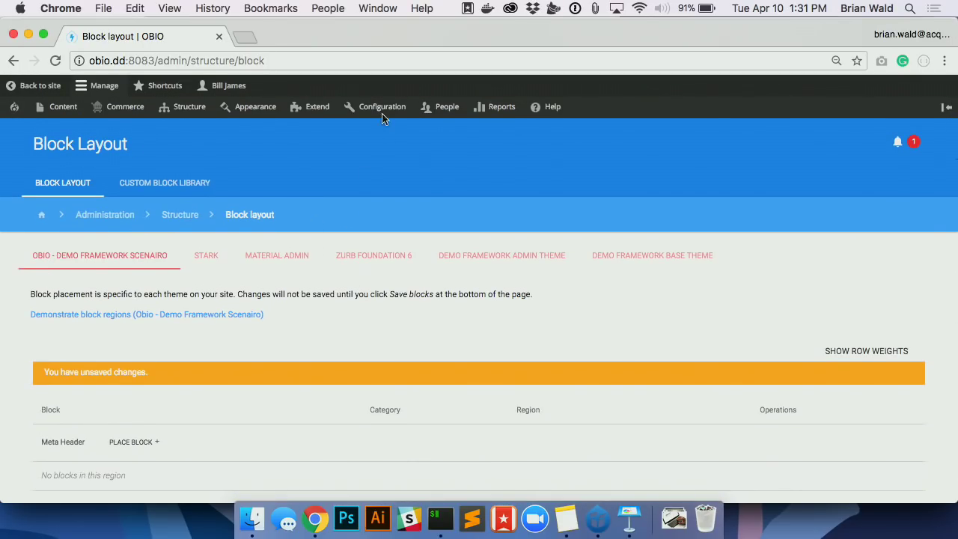
# Open the System configuration page and narrow the browser window to a phone-like width.
pyautogui.moveTo(383, 110)
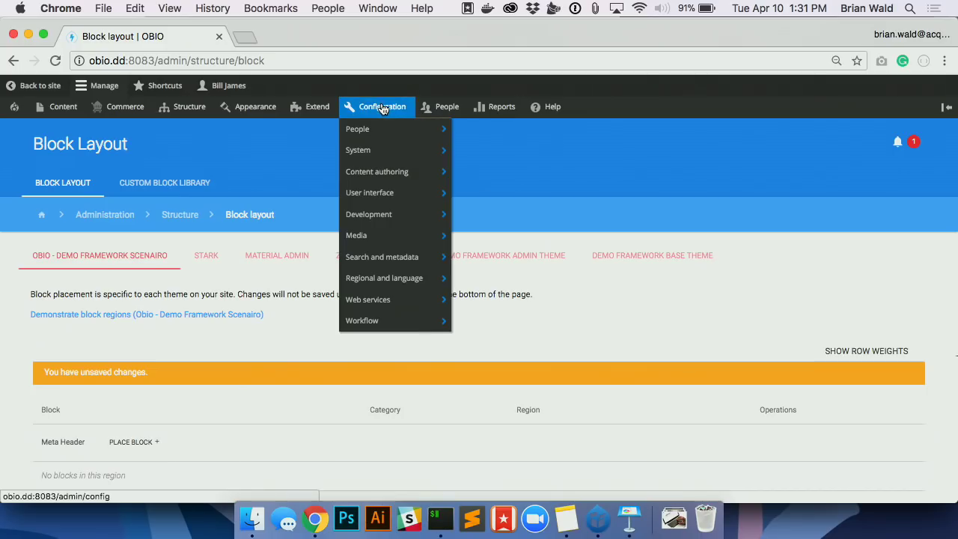
pyautogui.click(372, 149)
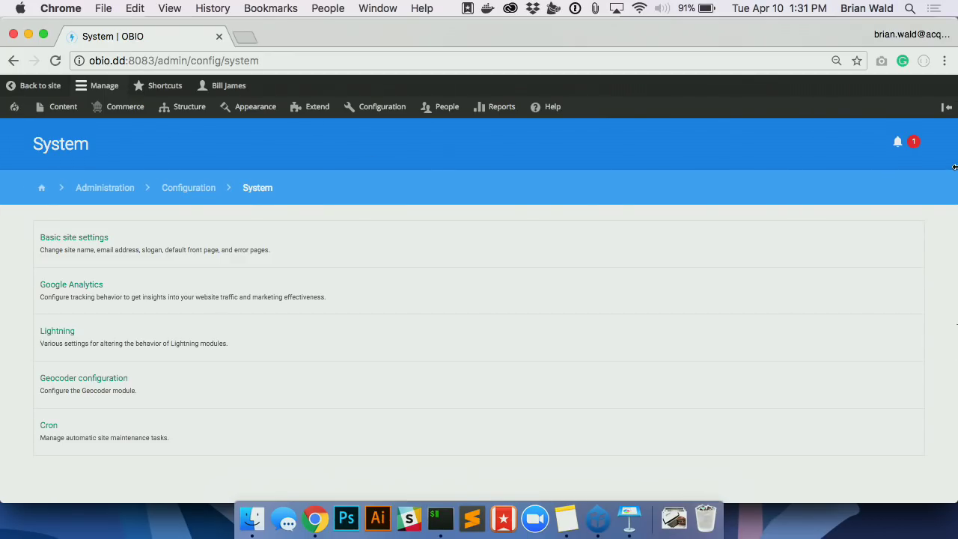
pyautogui.moveTo(955, 168); pyautogui.dragTo(7, 187)
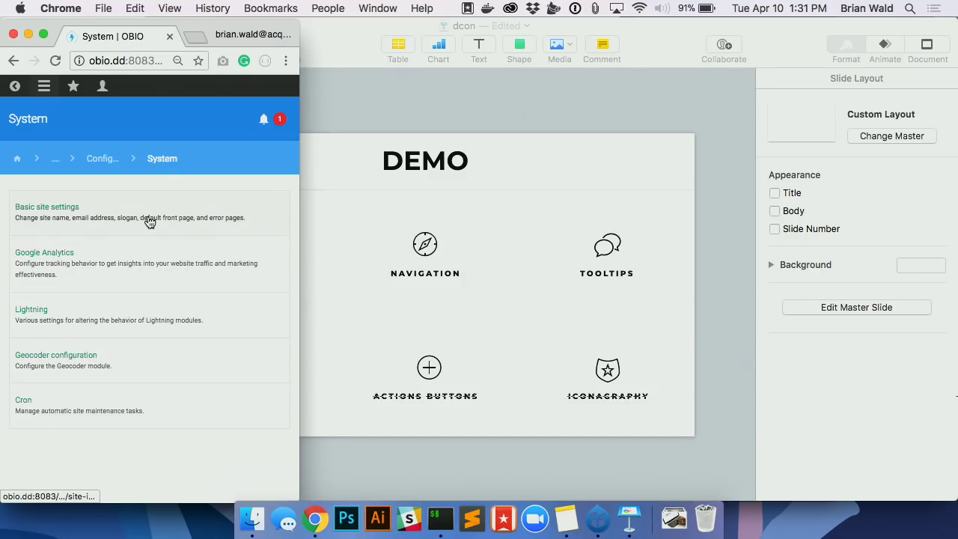
# Open the Basic site settings page, look over its fields at phone width and save the configuration.
pyautogui.click(179, 237)
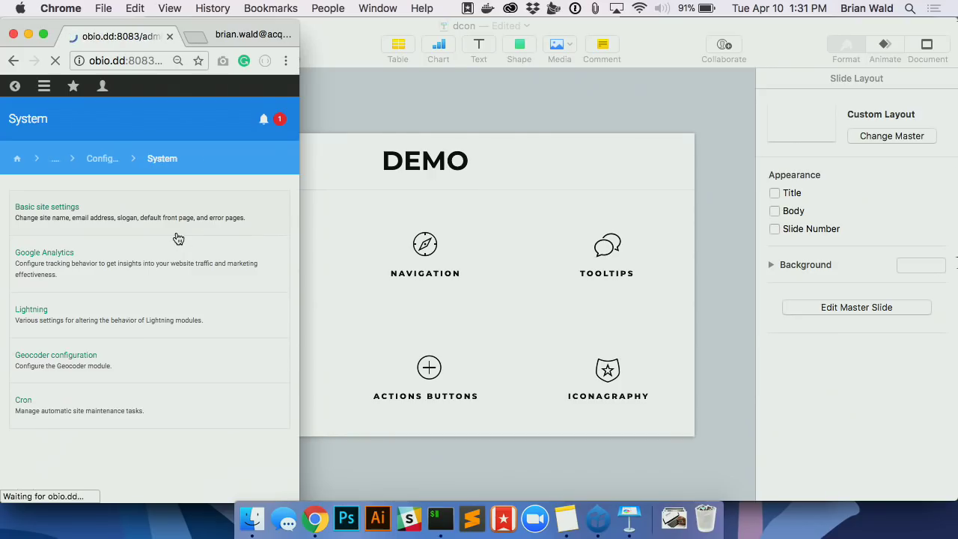
pyautogui.scroll(-1, 169, 285)
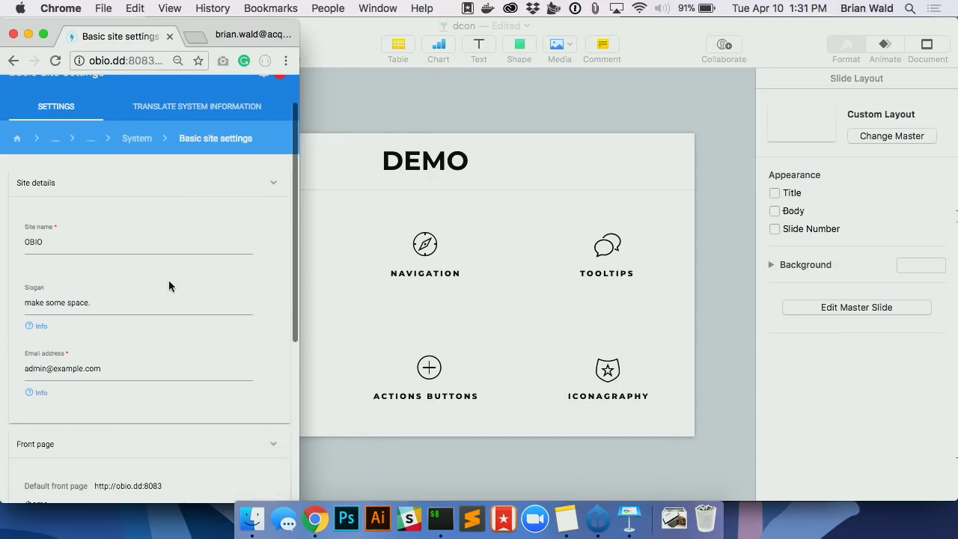
pyautogui.scroll(-5, 170, 285)
pyautogui.scroll(8, 169, 288)
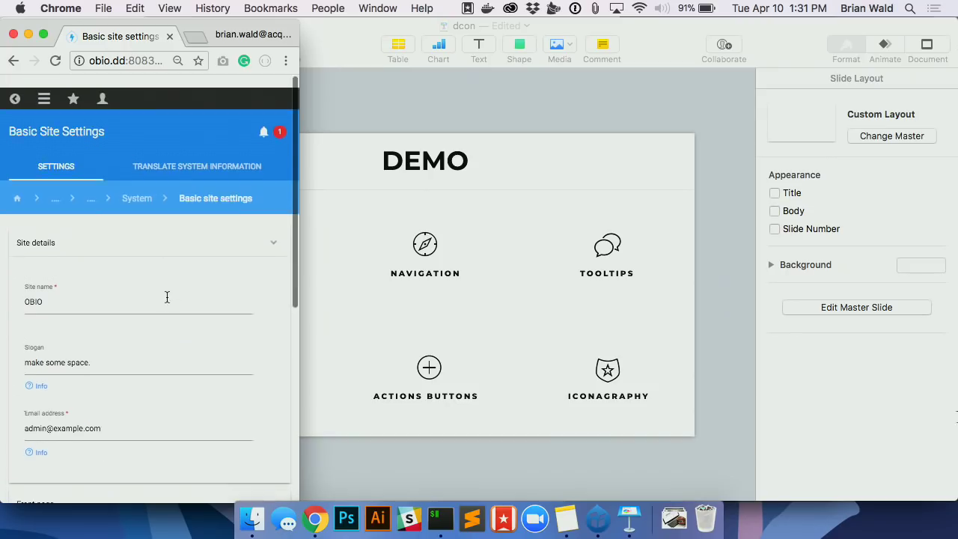
pyautogui.scroll(-4, 177, 163)
pyautogui.scroll(-4, 150, 262)
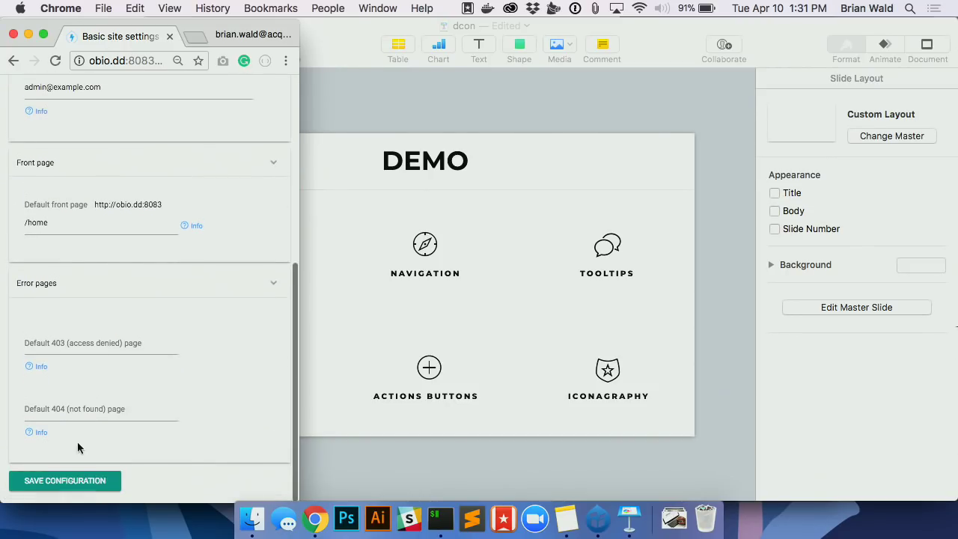
pyautogui.click(85, 481)
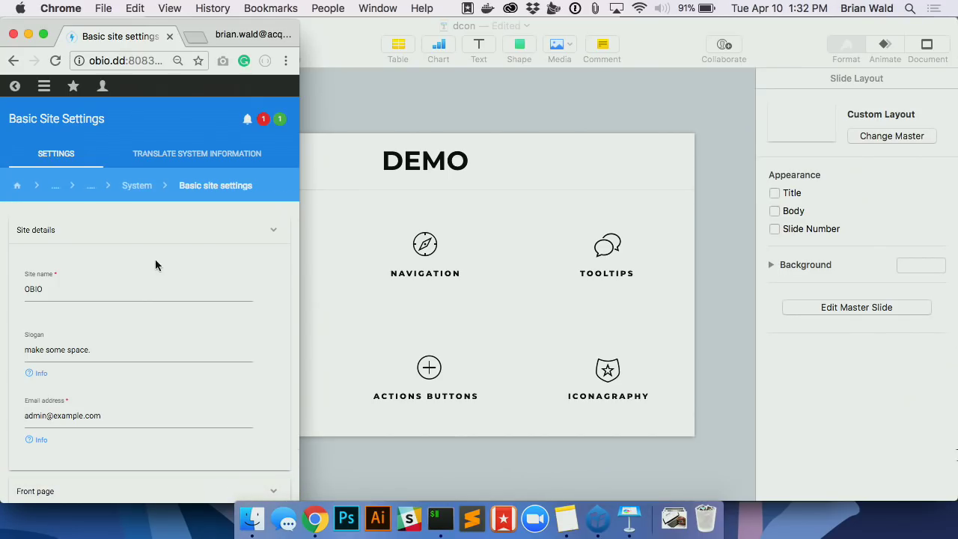
# Widen the browser window to nearly the full screen width and log out of the site.
pyautogui.click(43, 89)
pyautogui.moveTo(299, 115); pyautogui.dragTo(952, 158)
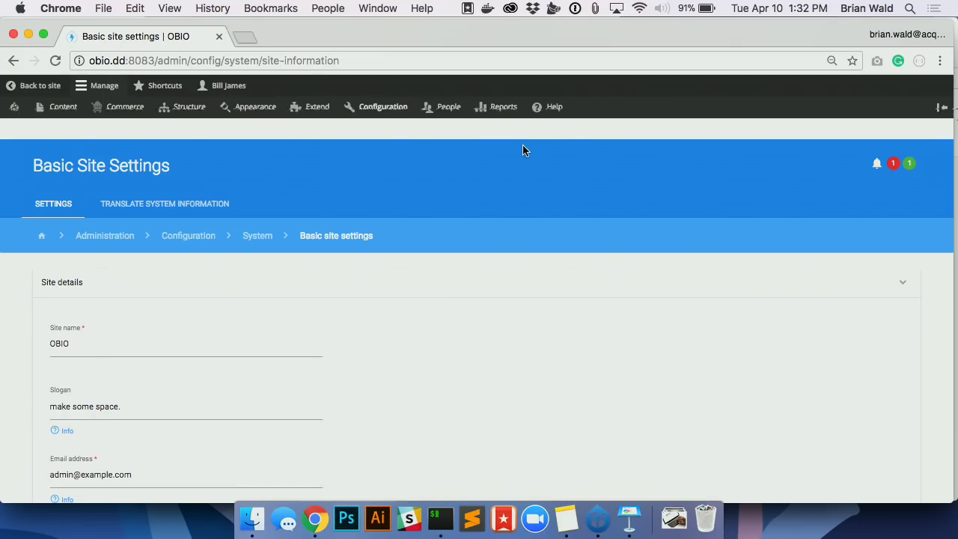
pyautogui.click(250, 88)
pyautogui.click(137, 107)
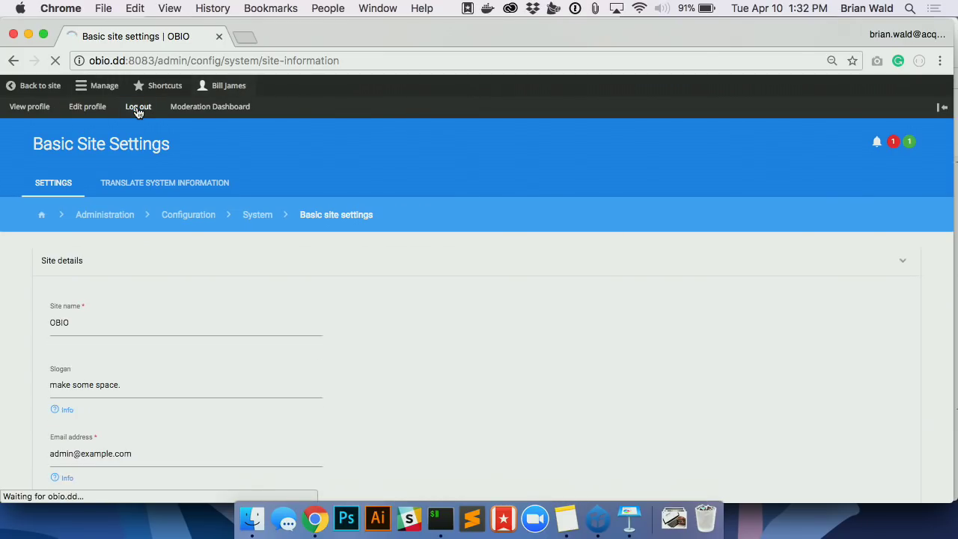
# Open the site's user login page and try its responsive layout at a phone-like width and a medium window width.
pyautogui.click(208, 63)
pyautogui.press('End')
pyautogui.write('.user')
pyautogui.press('Return')
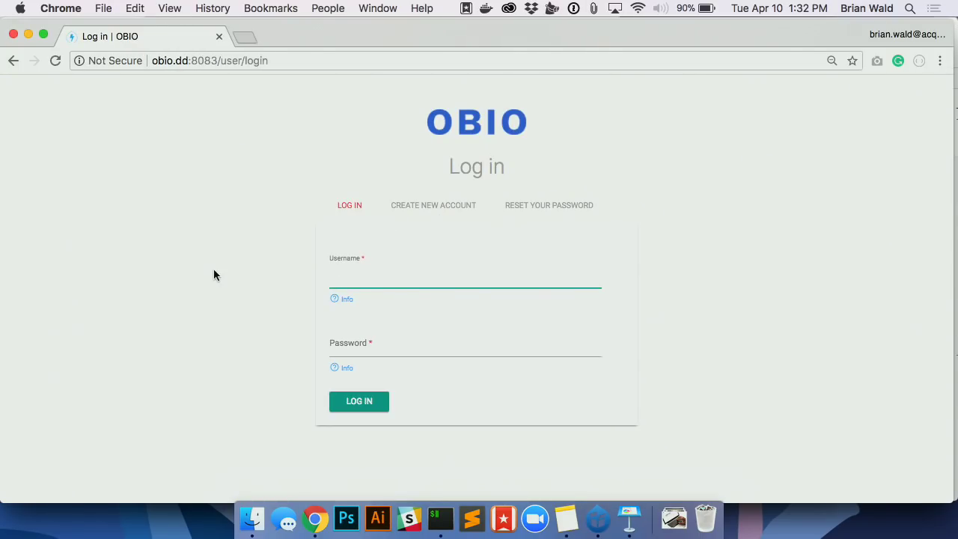
pyautogui.moveTo(956, 183); pyautogui.dragTo(300, 220)
pyautogui.click(95, 326)
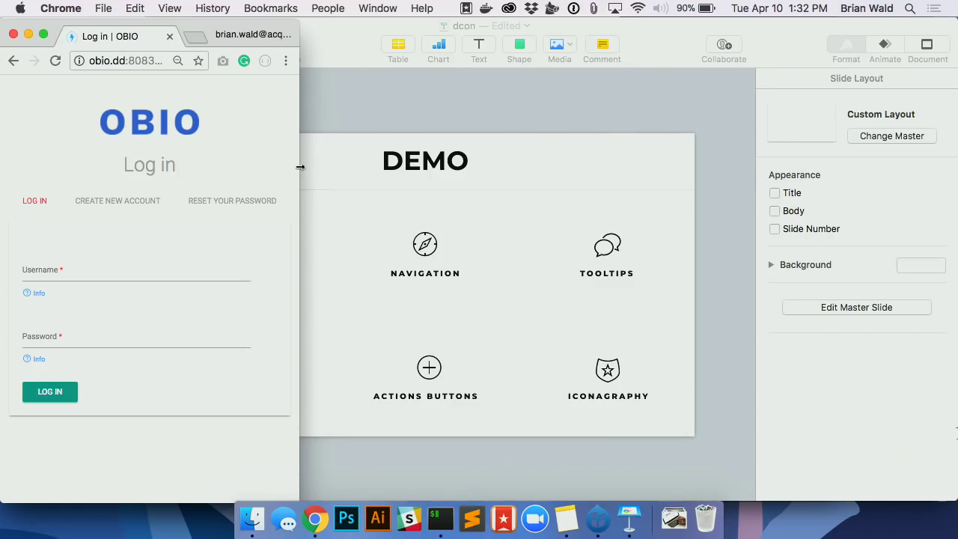
pyautogui.moveTo(300, 167); pyautogui.dragTo(774, 210)
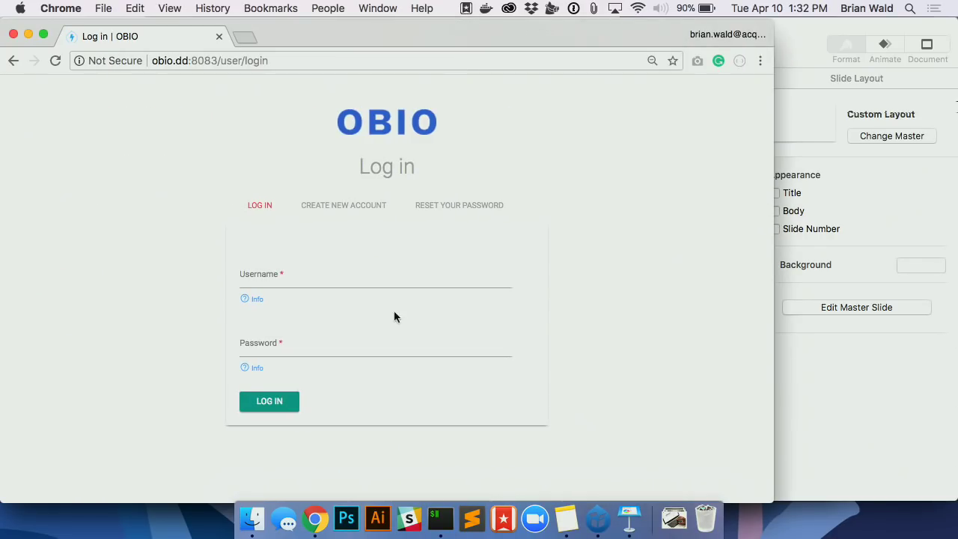
# Try to log in as admin with the account password and return to the password field.
pyautogui.click(403, 268)
pyautogui.write('admin')
pyautogui.press('Tab')
pyautogui.write('a')
pyautogui.press('Return')
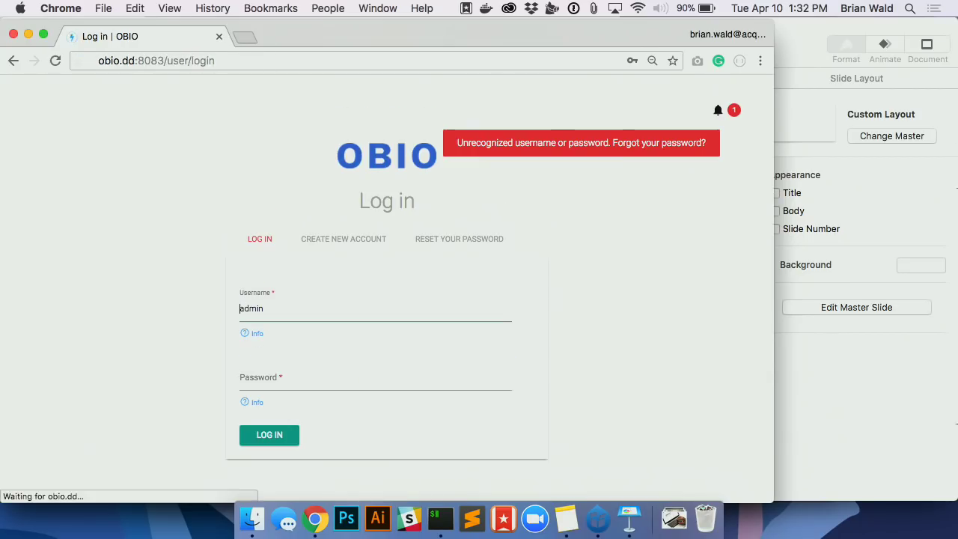
pyautogui.click(262, 379)
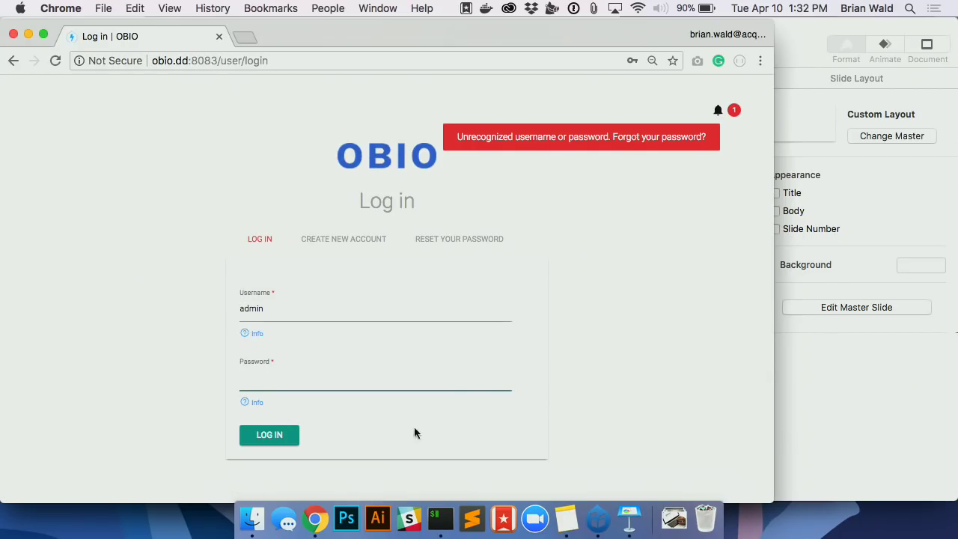
# Switch to iTerm and generate a one-time login link by running drush uli.
pyautogui.click(447, 519)
pyautogui.write('drus huy')
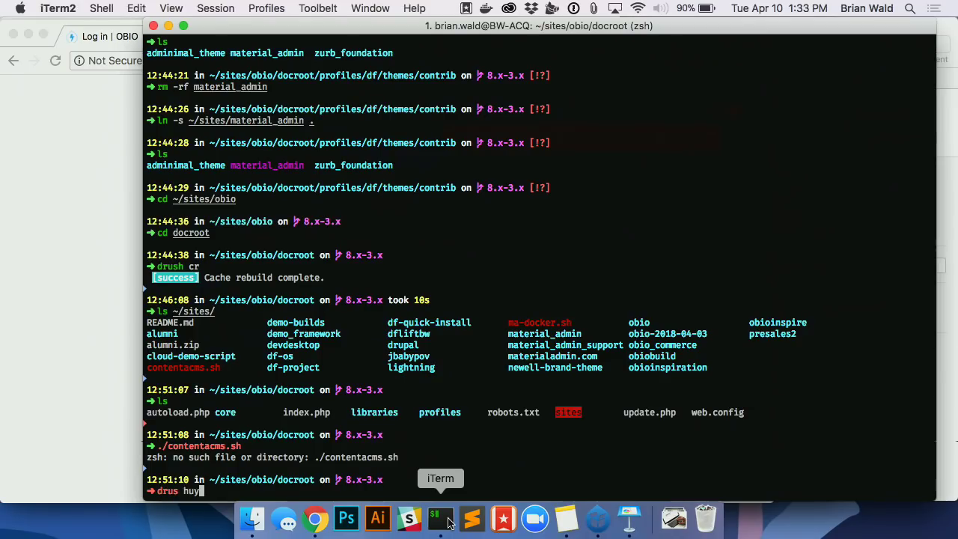
pyautogui.press('BackSpace')
pyautogui.press('BackSpace')
pyautogui.press('BackSpace')
pyautogui.write('h uli')
pyautogui.press('Return')
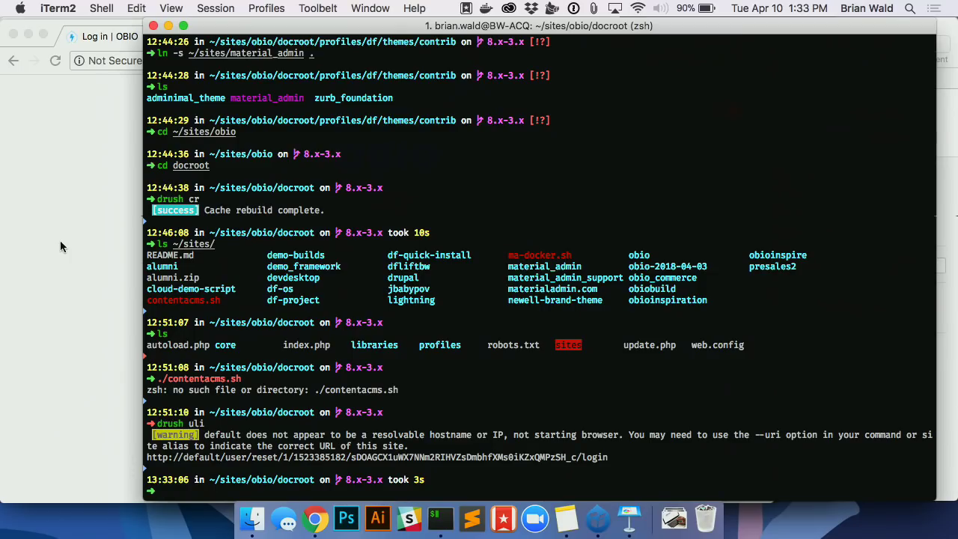
# Copy the one-time login link's path from the terminal, append it to the site's host address in Chrome and load it.
pyautogui.click(26, 217)
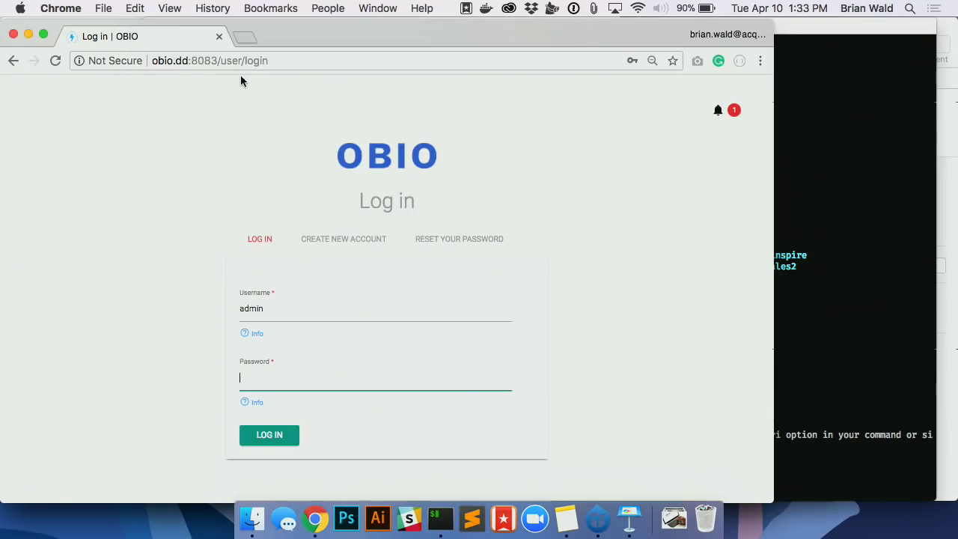
pyautogui.press('super+Tab')
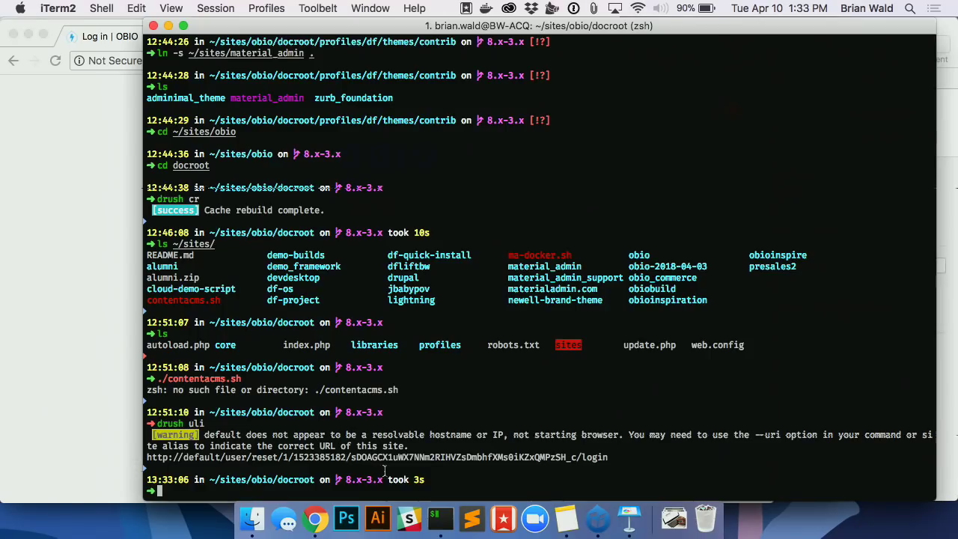
pyautogui.moveTo(569, 465); pyautogui.dragTo(220, 458)
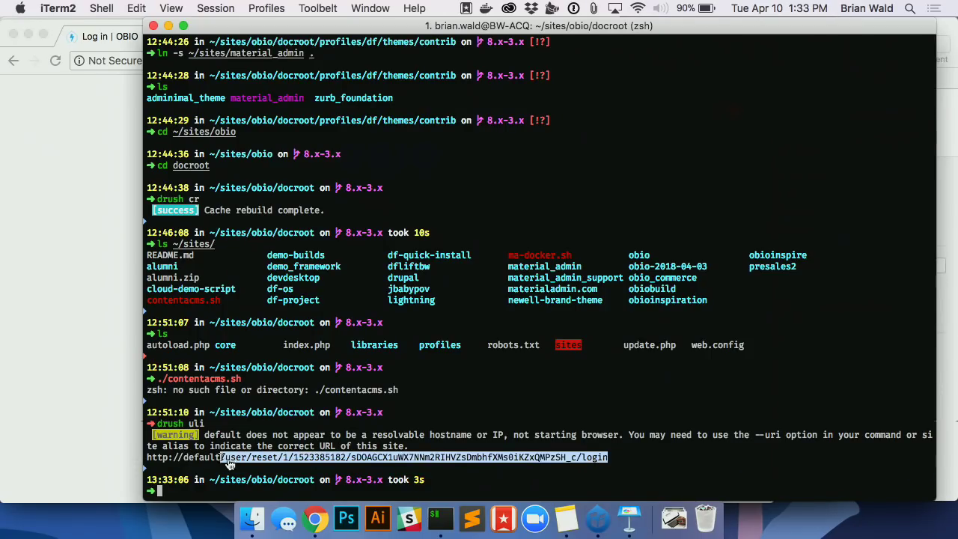
pyautogui.click(50, 232)
pyautogui.click(298, 61)
pyautogui.click(249, 60)
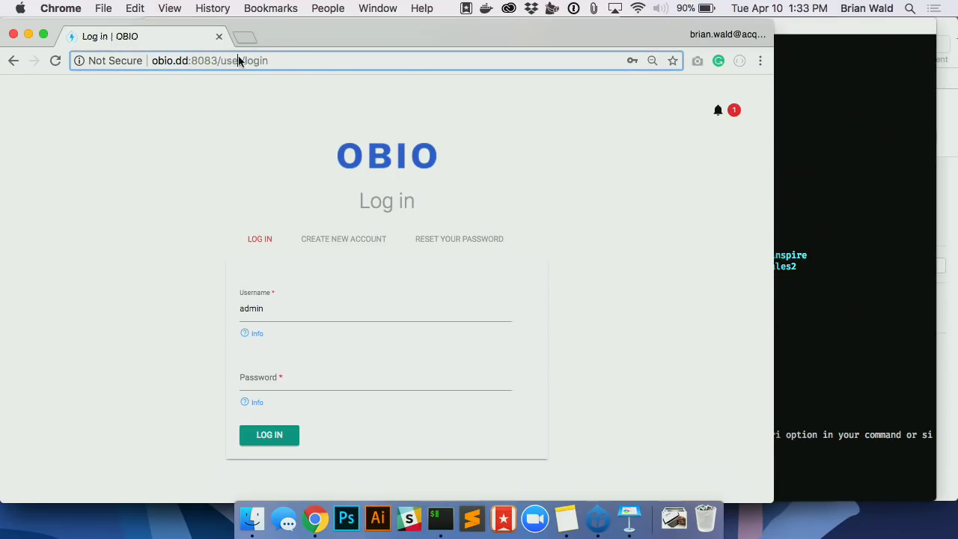
pyautogui.press('super+shift+Right')
pyautogui.press('super+v')
pyautogui.press('Return')
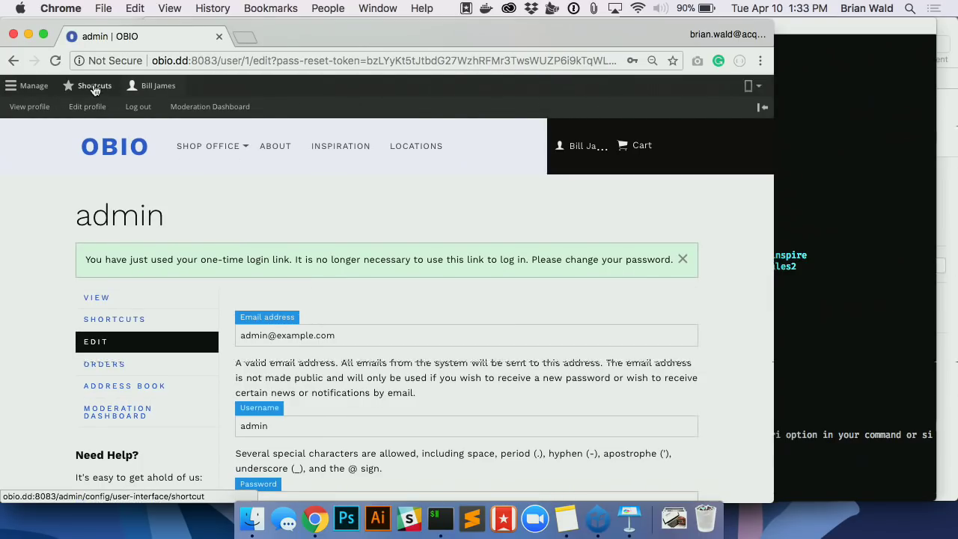
# Open the content list and start editing the Home landing page through its operations.
pyautogui.click(32, 88)
pyautogui.click(75, 110)
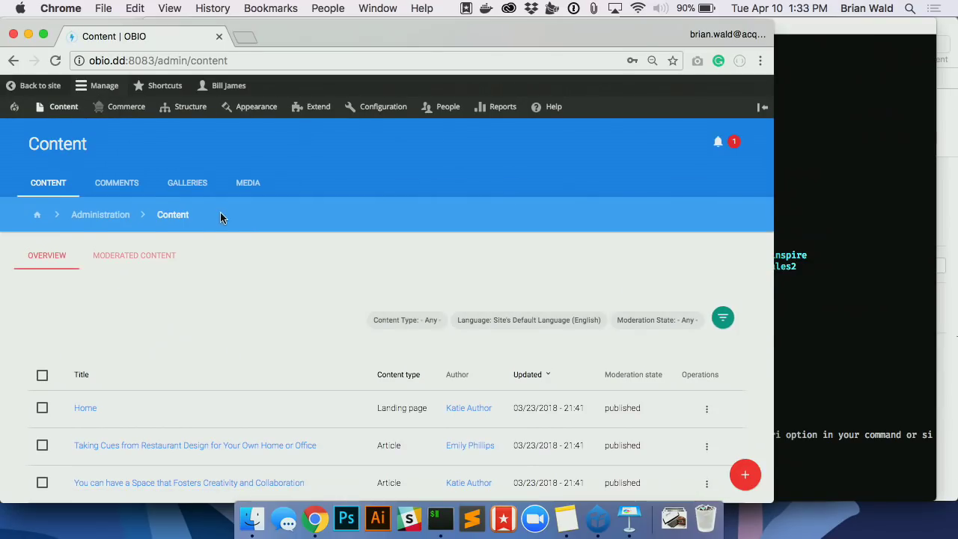
pyautogui.scroll(-3, 220, 216)
pyautogui.click(706, 316)
pyautogui.click(710, 347)
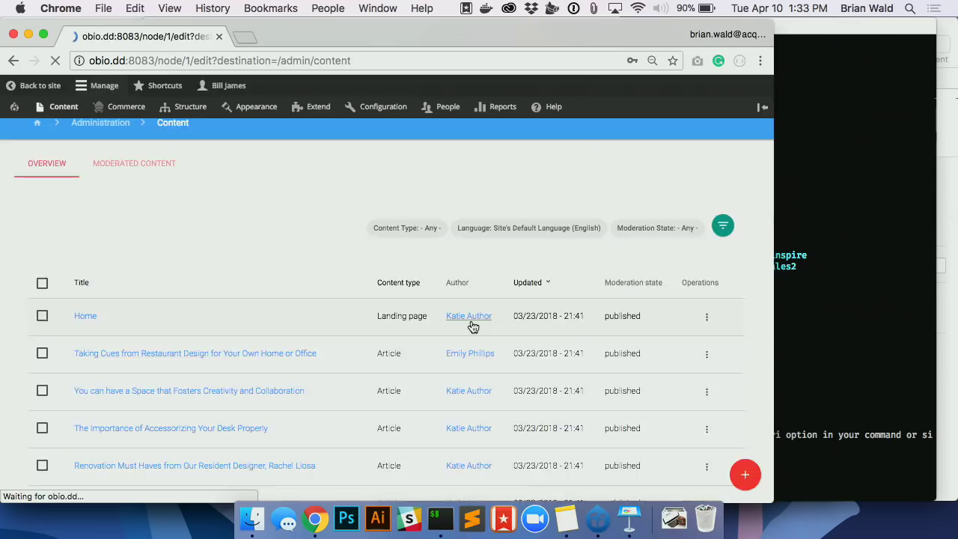
# Examine the Info tooltips of the Description and Scheduled Publication fields on the edit form, selecting some tooltip text.
pyautogui.scroll(-8, 243, 283)
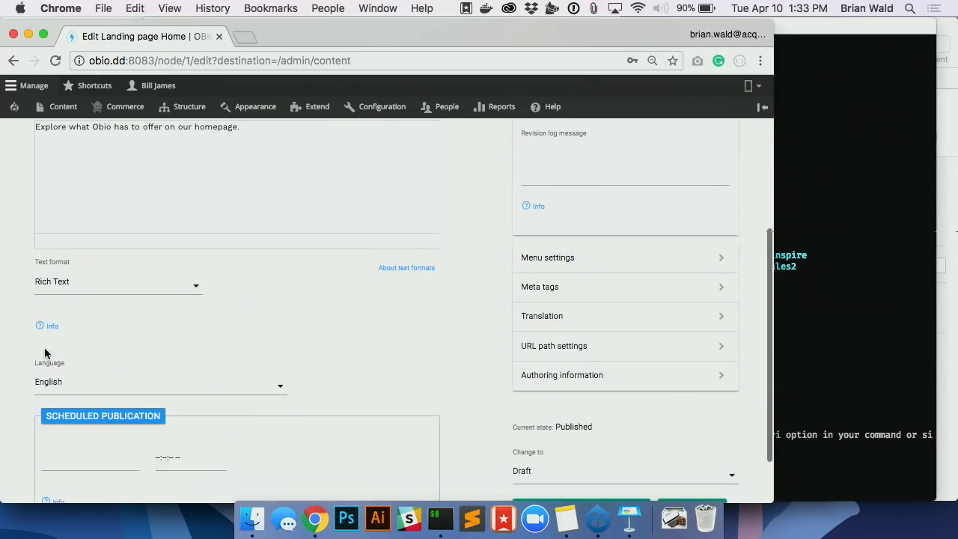
pyautogui.moveTo(48, 327)
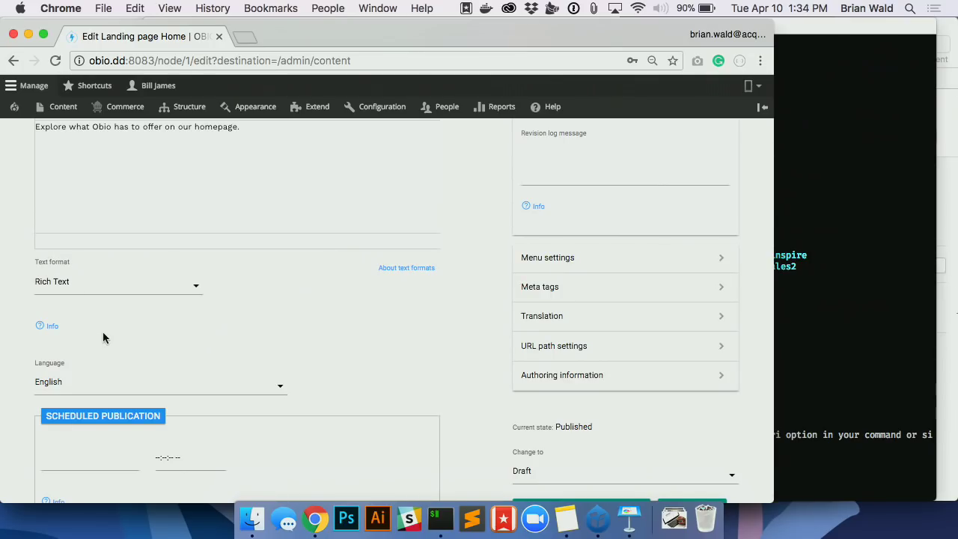
pyautogui.scroll(-3, 103, 337)
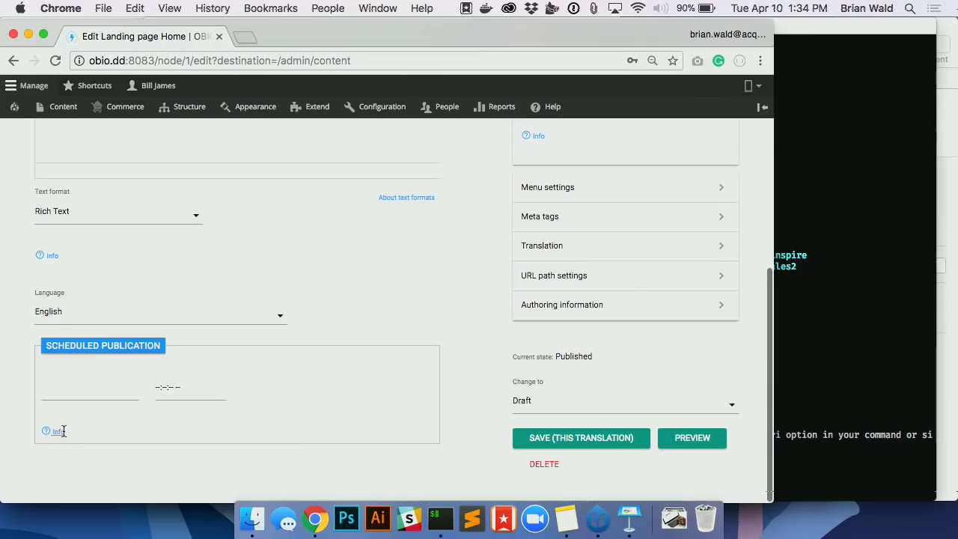
pyautogui.moveTo(61, 432)
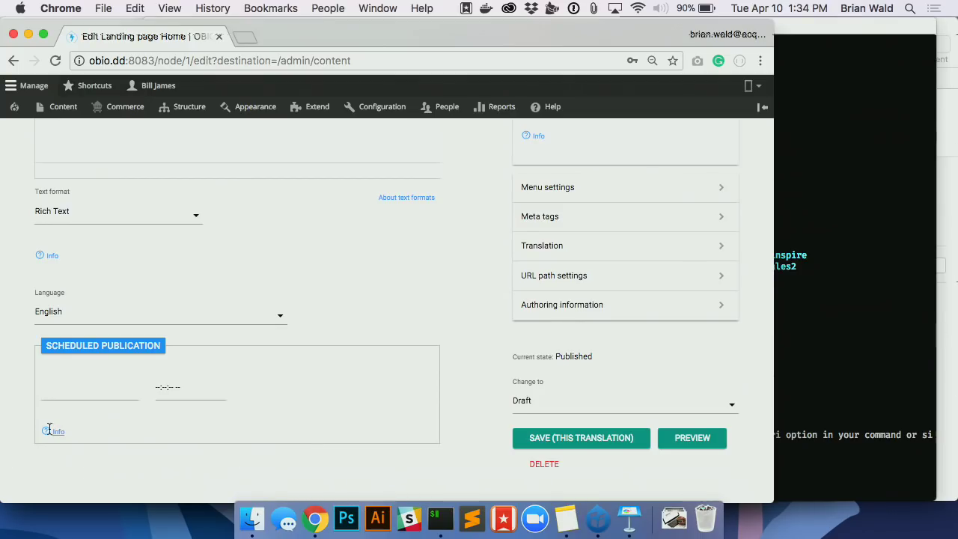
pyautogui.moveTo(52, 454); pyautogui.dragTo(160, 458)
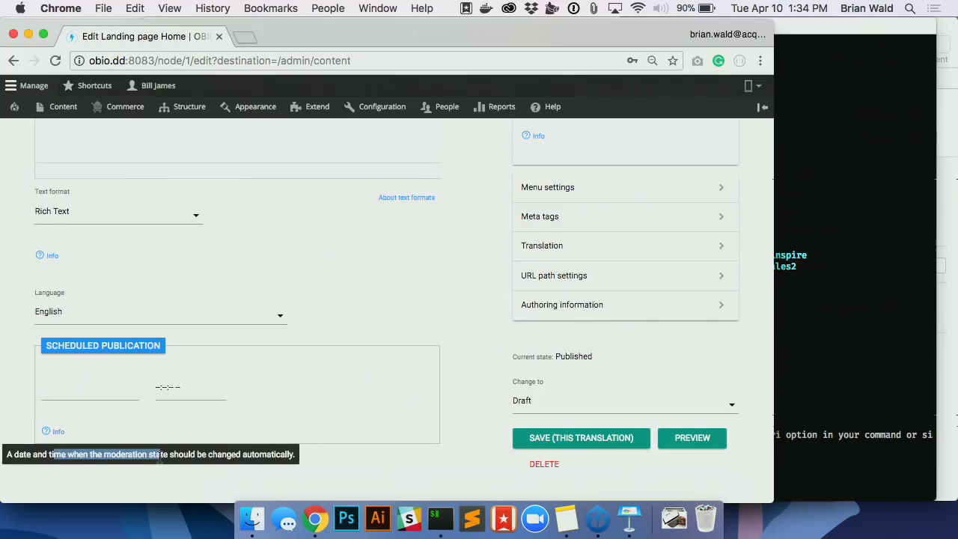
pyautogui.doubleClick(186, 454)
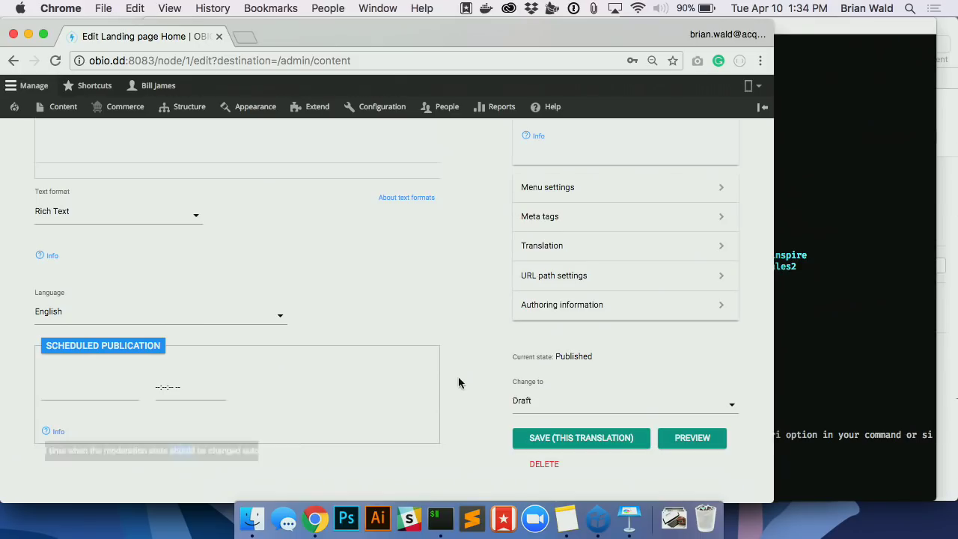
pyautogui.scroll(8, 458, 377)
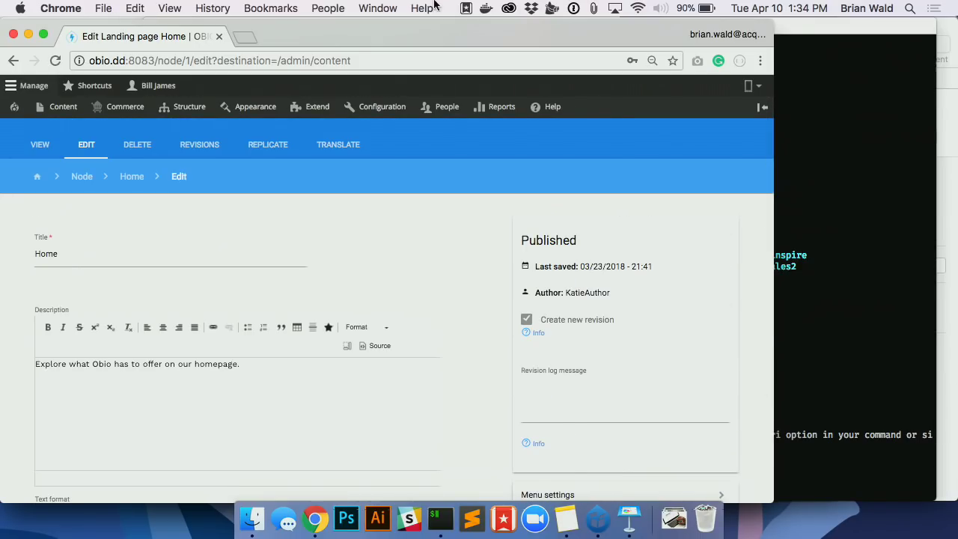
# Open the Recent log messages report and reveal its filter options.
pyautogui.moveTo(479, 107)
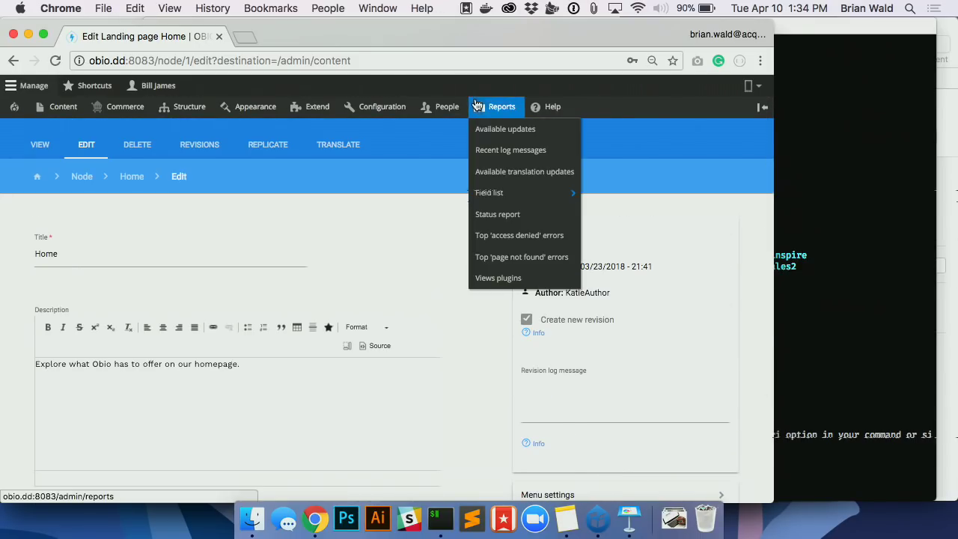
pyautogui.click(484, 149)
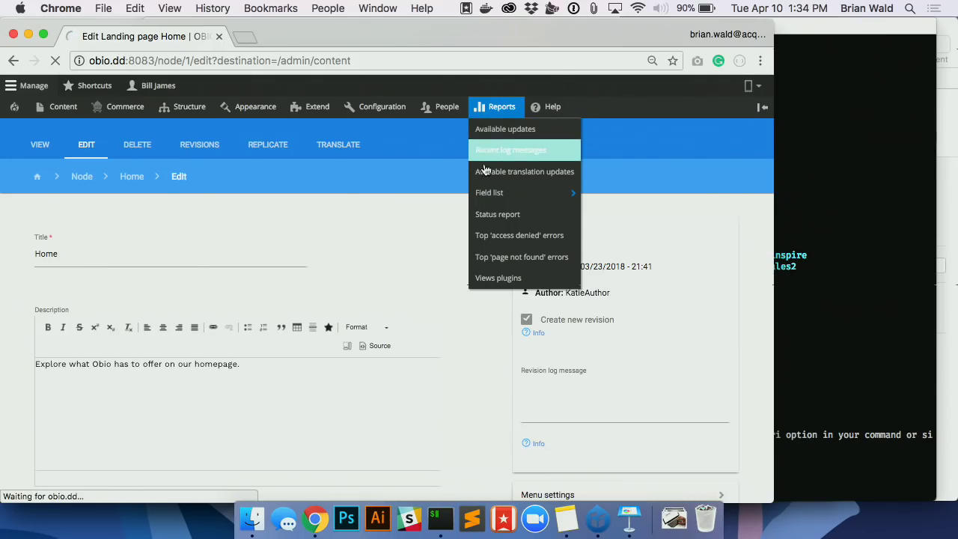
pyautogui.click(720, 309)
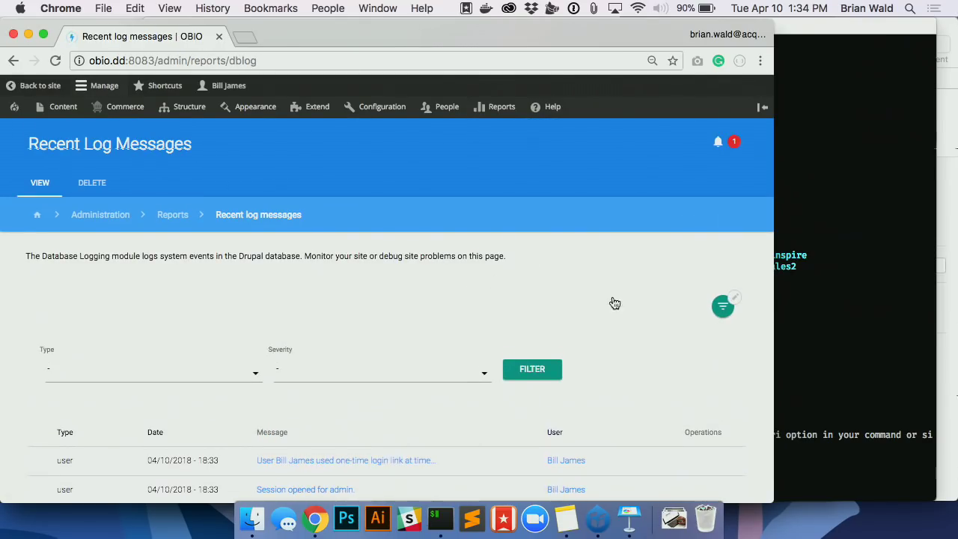
# Filter the log messages by the severities Critical, Error, Warning and Notice.
pyautogui.scroll(-2, 479, 271)
pyautogui.click(407, 299)
pyautogui.scroll(-2, 382, 382)
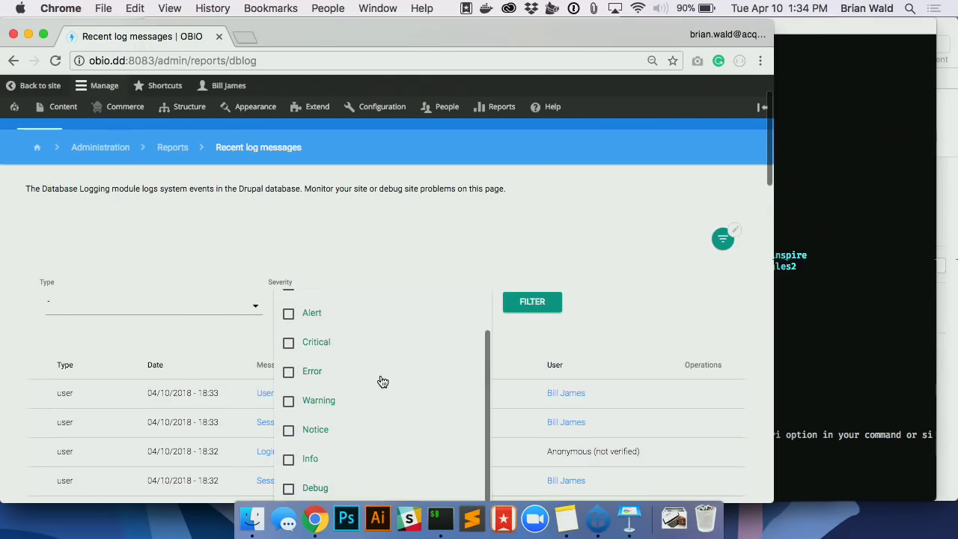
pyautogui.scroll(-3, 382, 382)
pyautogui.click(333, 347)
pyautogui.click(335, 319)
pyautogui.click(335, 283)
pyautogui.click(336, 262)
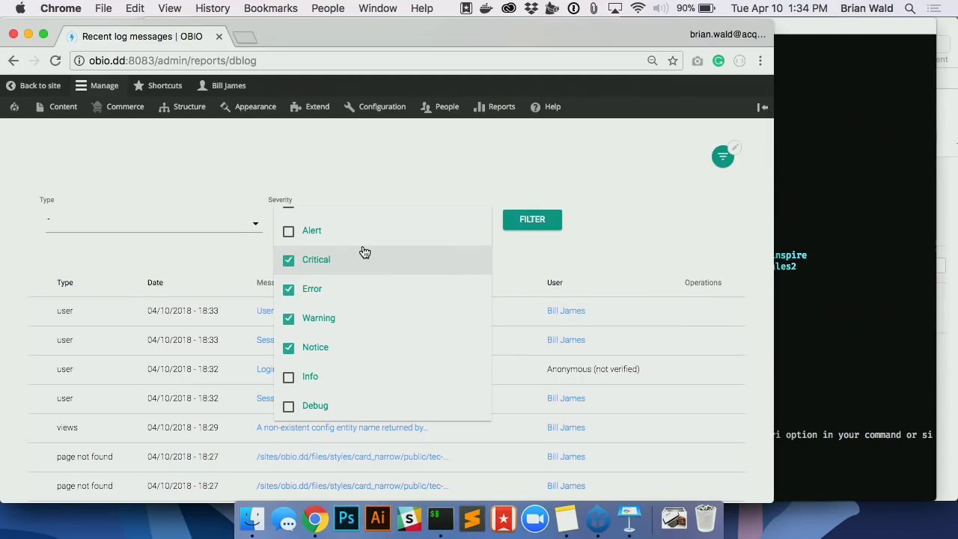
pyautogui.click(544, 222)
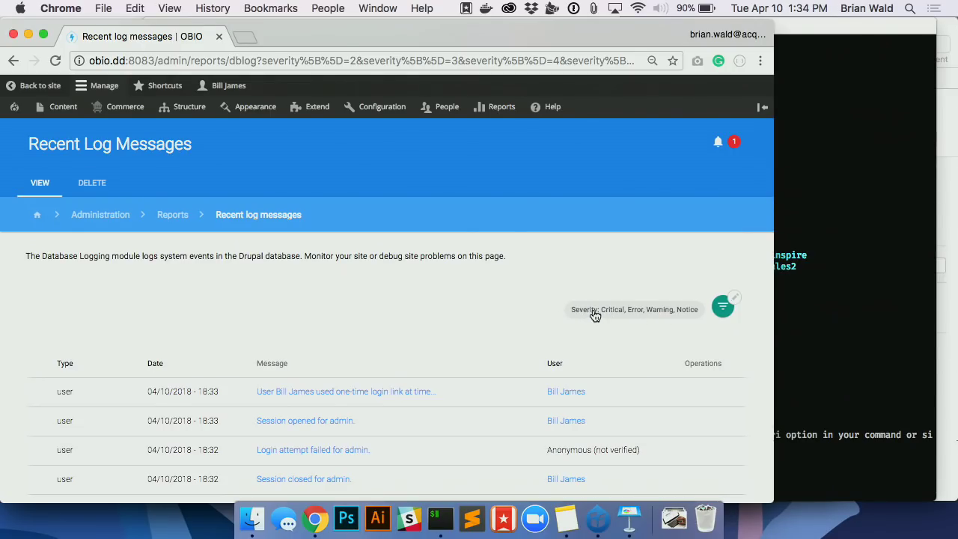
pyautogui.scroll(-2, 595, 314)
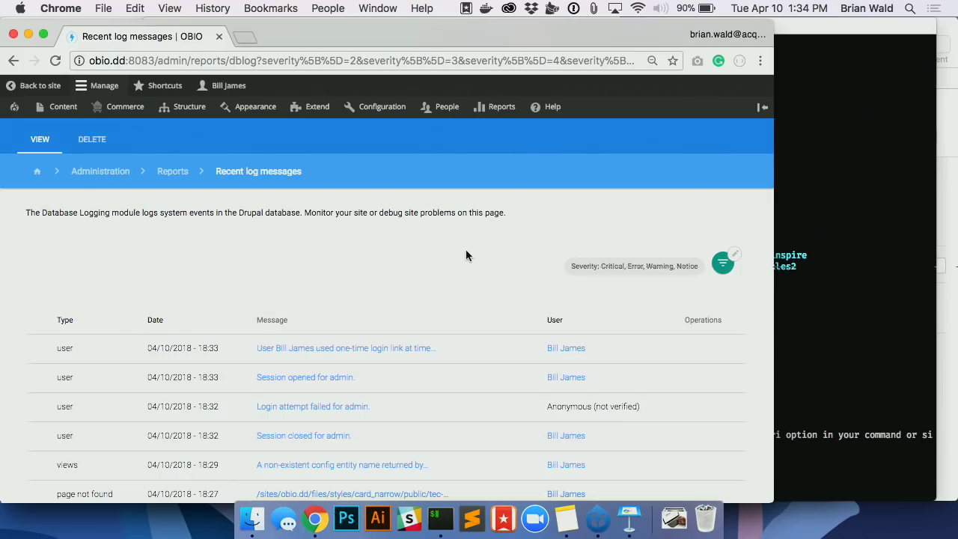
# Reveal the log message filter options again and reset the severity filter.
pyautogui.scroll(-1, 464, 249)
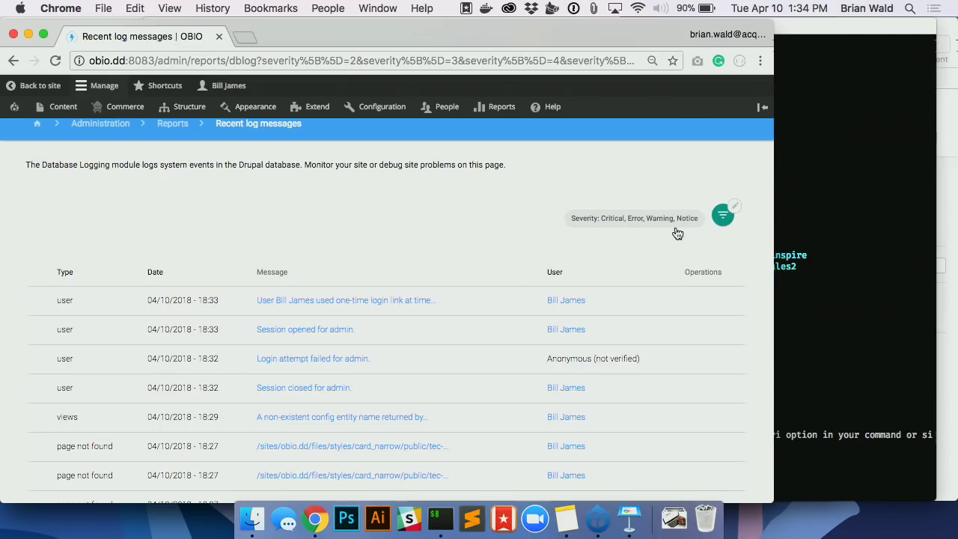
pyautogui.click(636, 220)
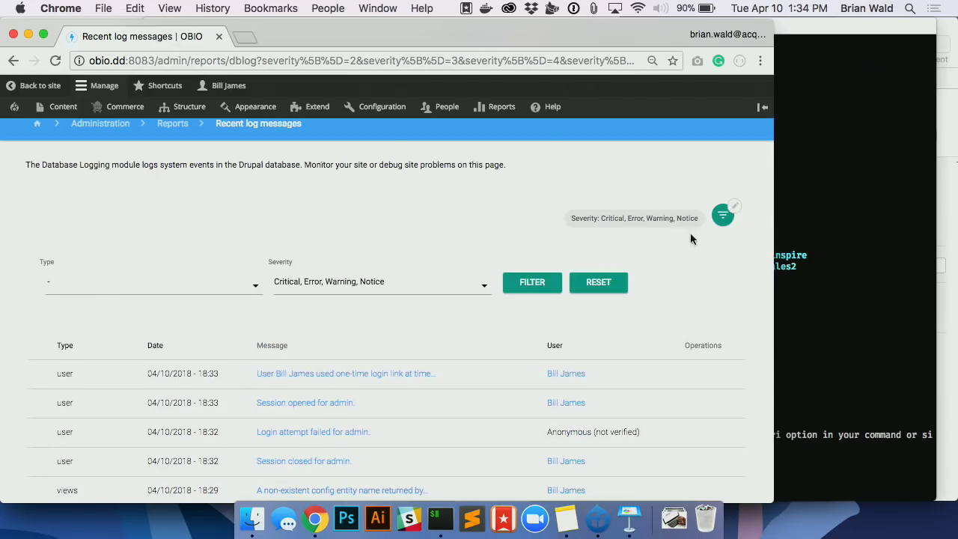
pyautogui.click(595, 282)
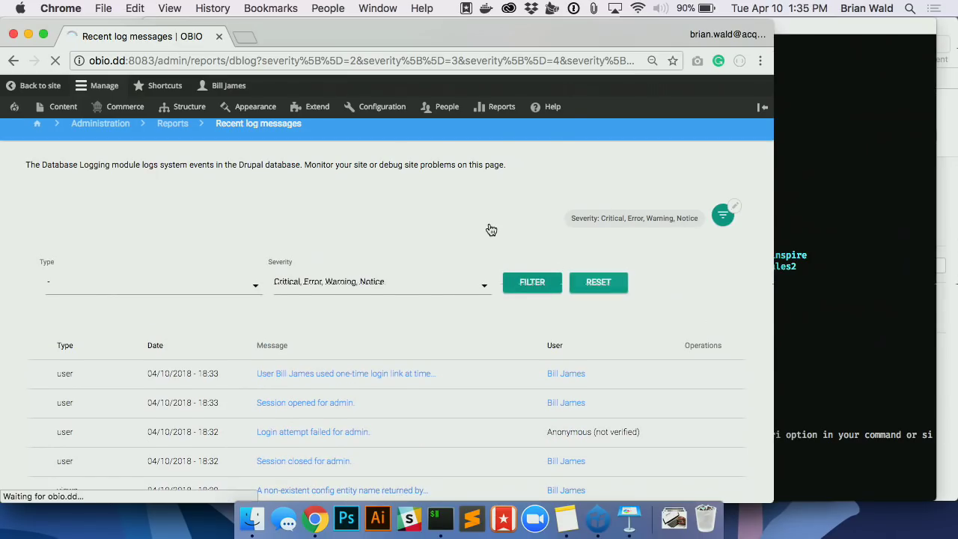
pyautogui.scroll(-5, 431, 336)
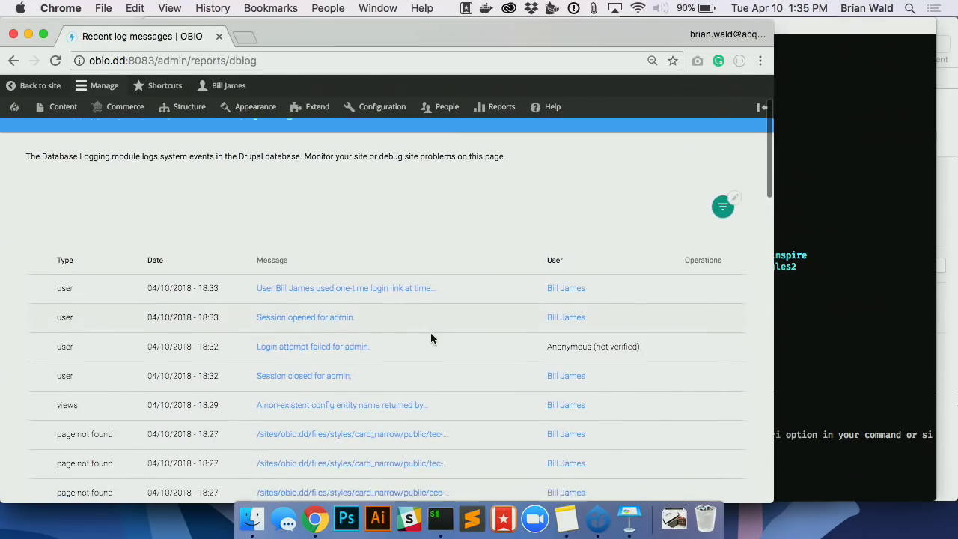
pyautogui.scroll(3, 430, 336)
pyautogui.scroll(3, 429, 351)
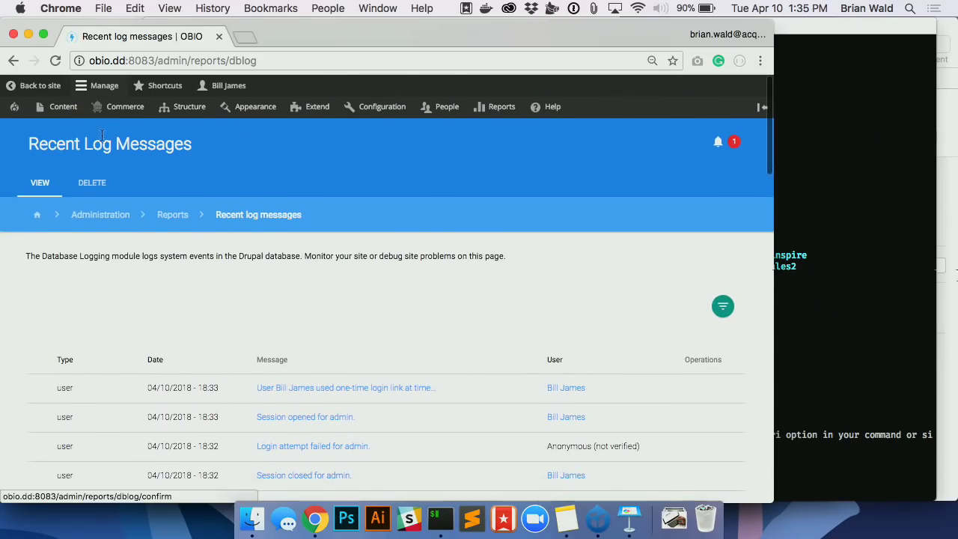
# Open the form for creating an article and briefly expand and collapse its Menu settings section.
pyautogui.moveTo(64, 115)
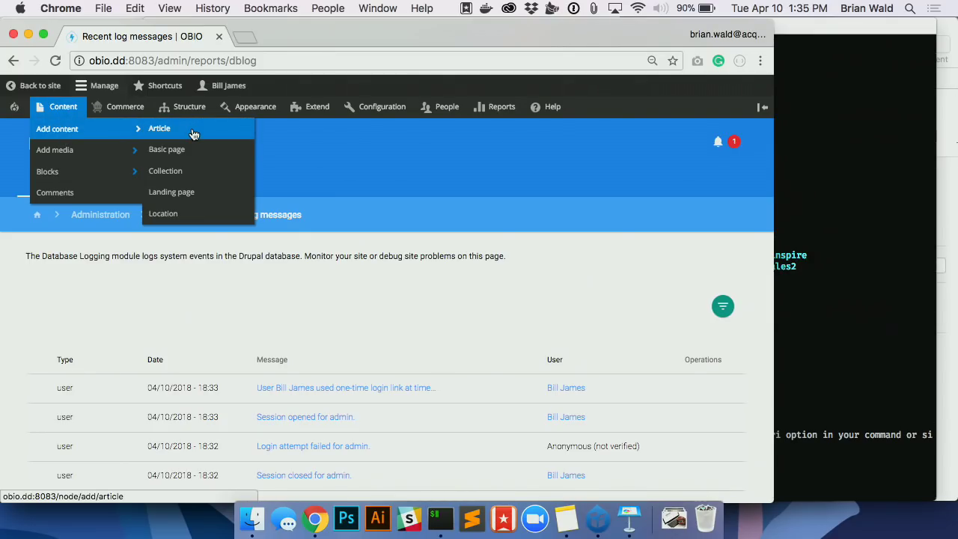
pyautogui.click(192, 131)
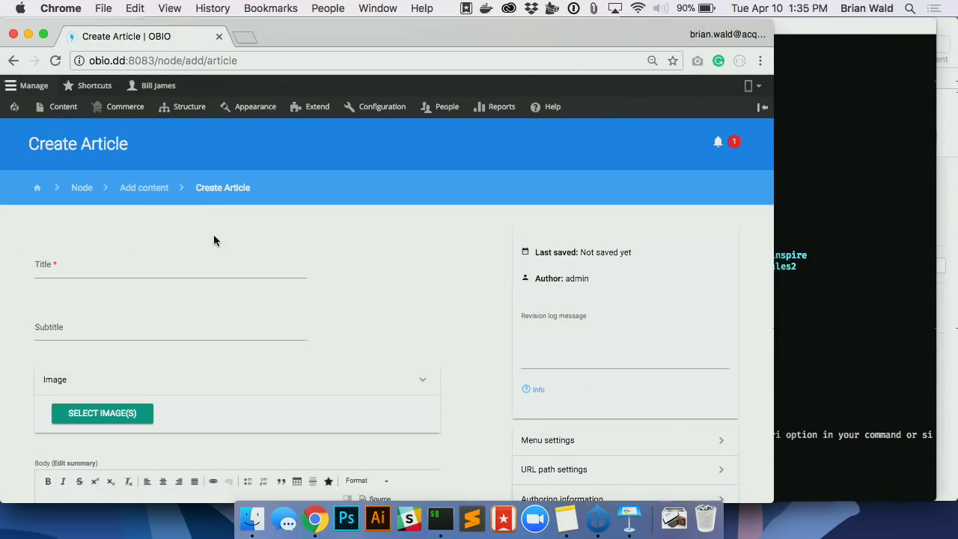
pyautogui.scroll(-3, 213, 235)
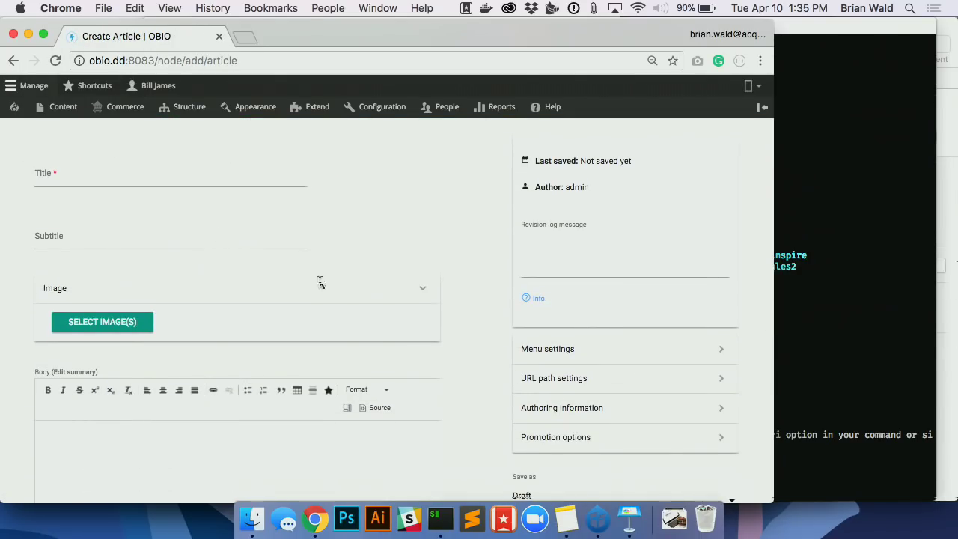
pyautogui.click(605, 348)
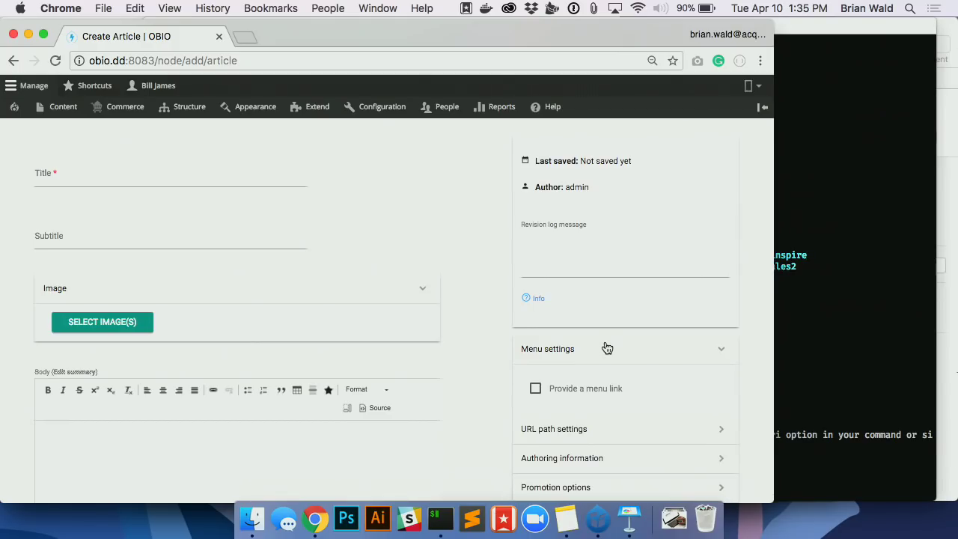
pyautogui.click(607, 348)
# Show the moderation states offered under Save as on the article form and close the list with Draft kept.
pyautogui.scroll(-3, 607, 348)
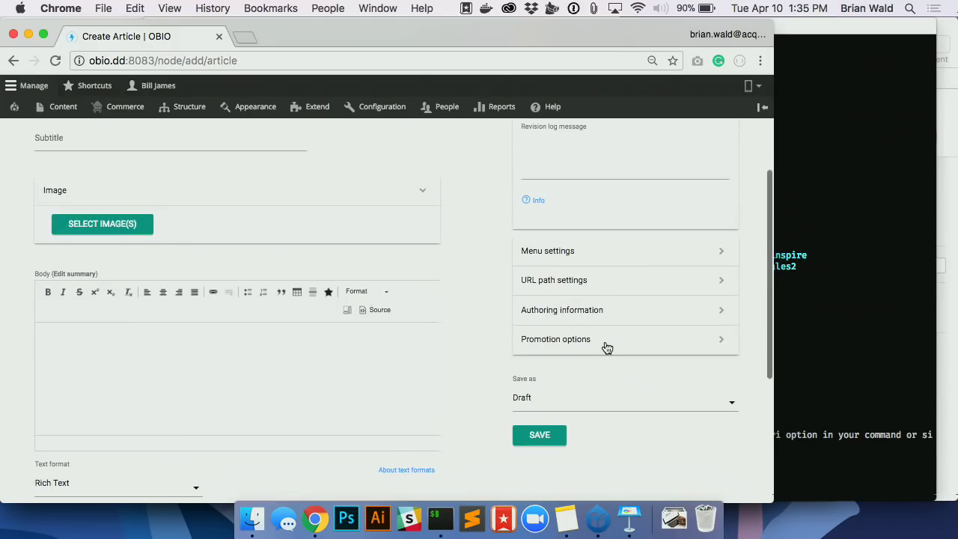
pyautogui.scroll(-2, 605, 347)
pyautogui.click(602, 347)
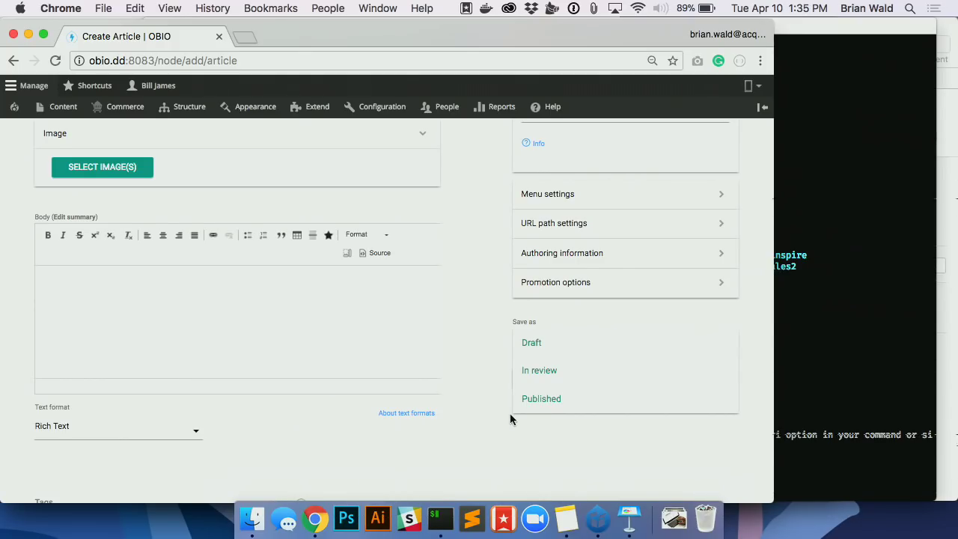
pyautogui.click(477, 430)
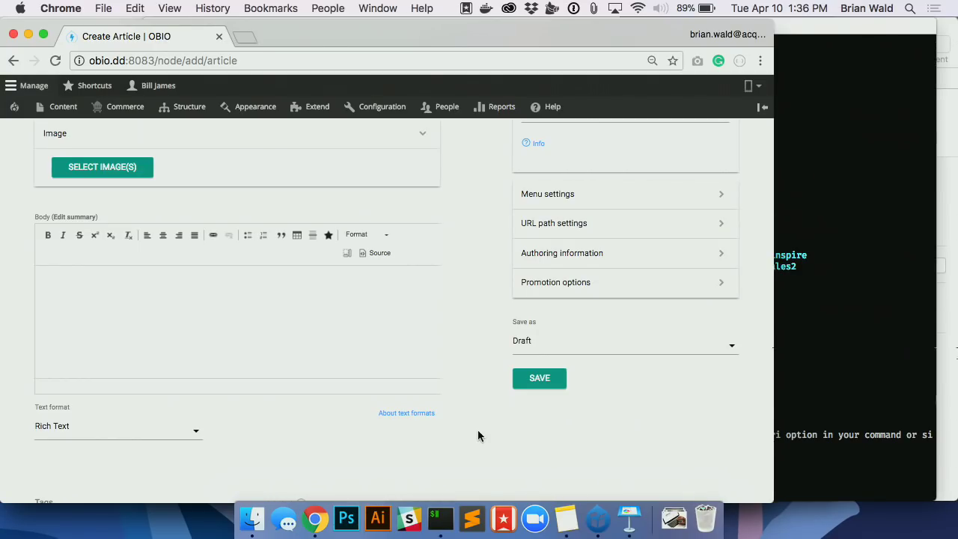
# Open the block layout page for the Demo Framework Admin Theme.
pyautogui.scroll(4, 263, 312)
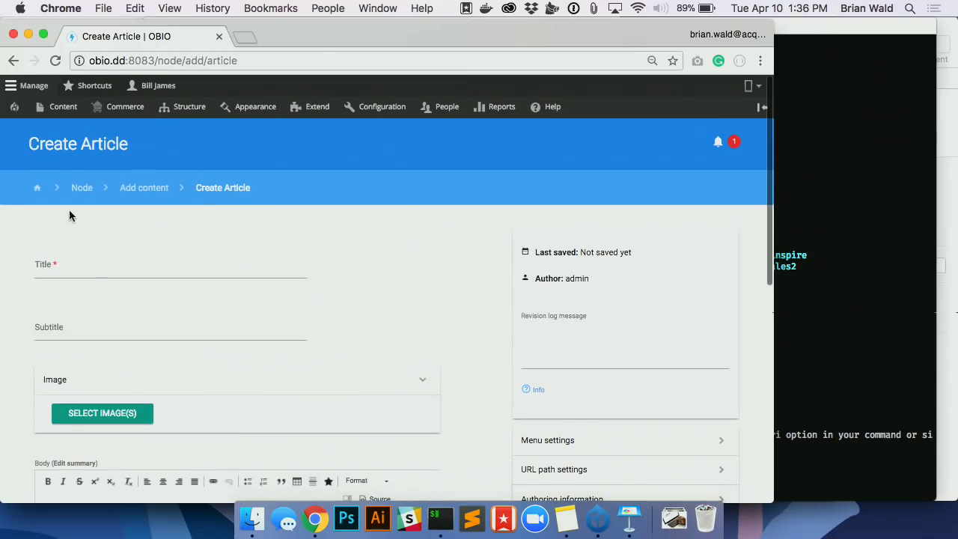
pyautogui.moveTo(182, 106)
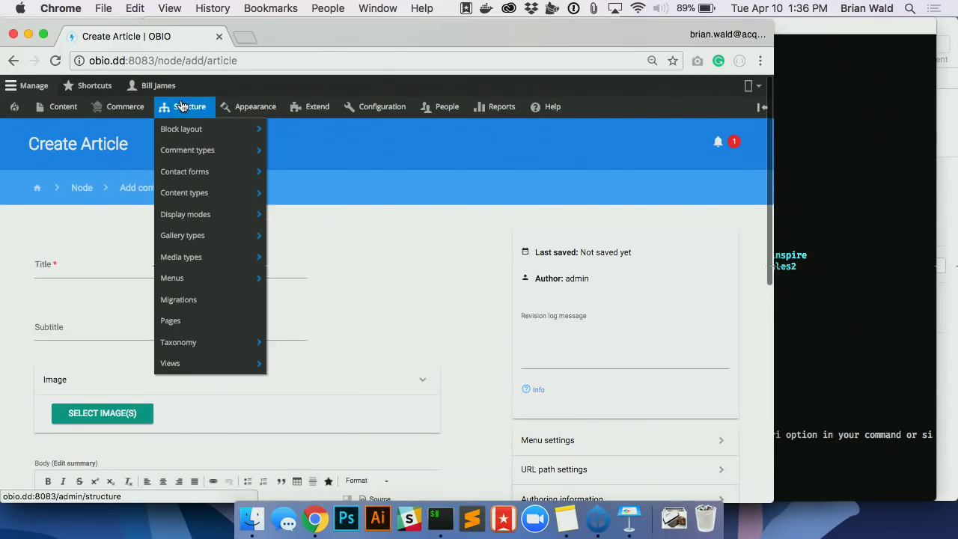
pyautogui.click(174, 135)
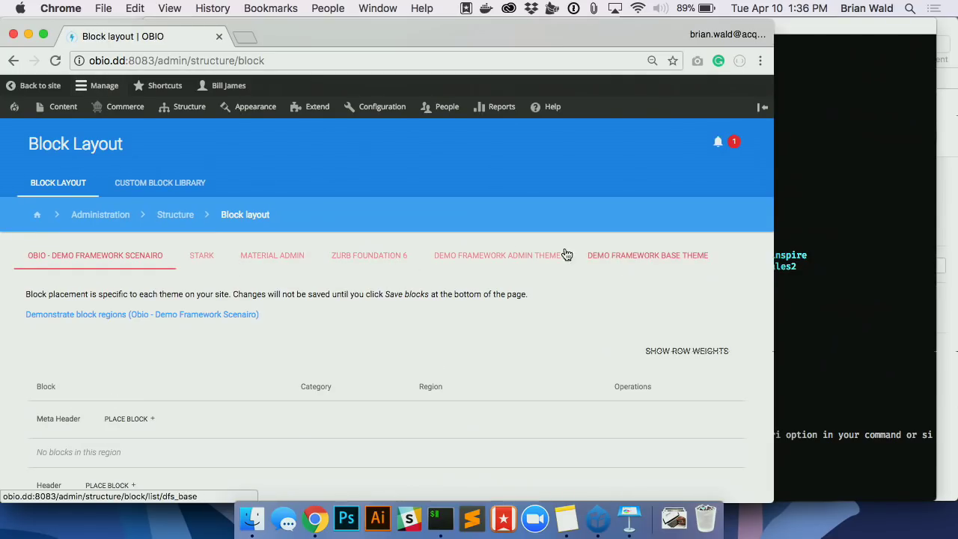
pyautogui.click(505, 257)
# Move the Breadcrumbs block to the top of the Header region and save the block layout.
pyautogui.scroll(-3, 355, 326)
pyautogui.scroll(-1, 75, 380)
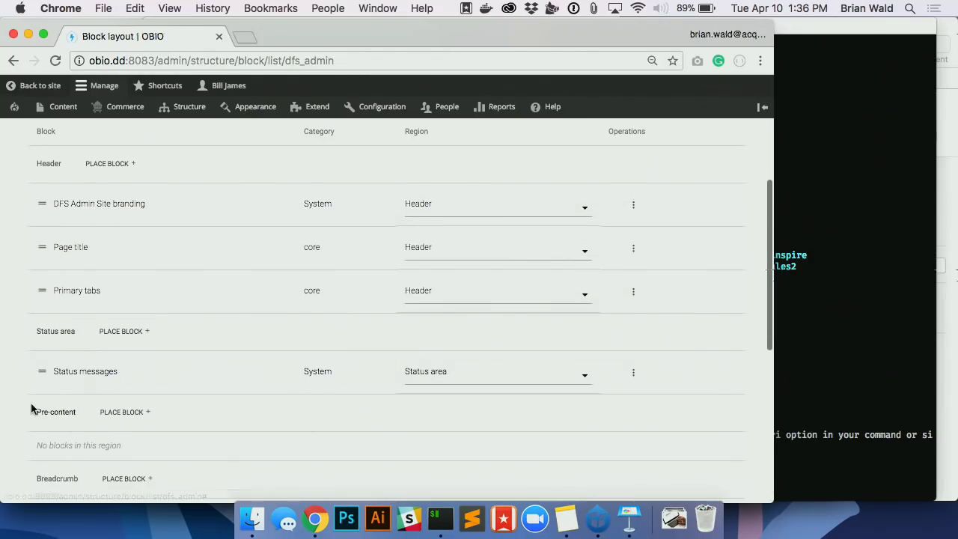
pyautogui.scroll(-4, 31, 409)
pyautogui.moveTo(37, 393); pyautogui.dragTo(38, 365)
pyautogui.scroll(8, 52, 345)
pyautogui.scroll(-10, 42, 361)
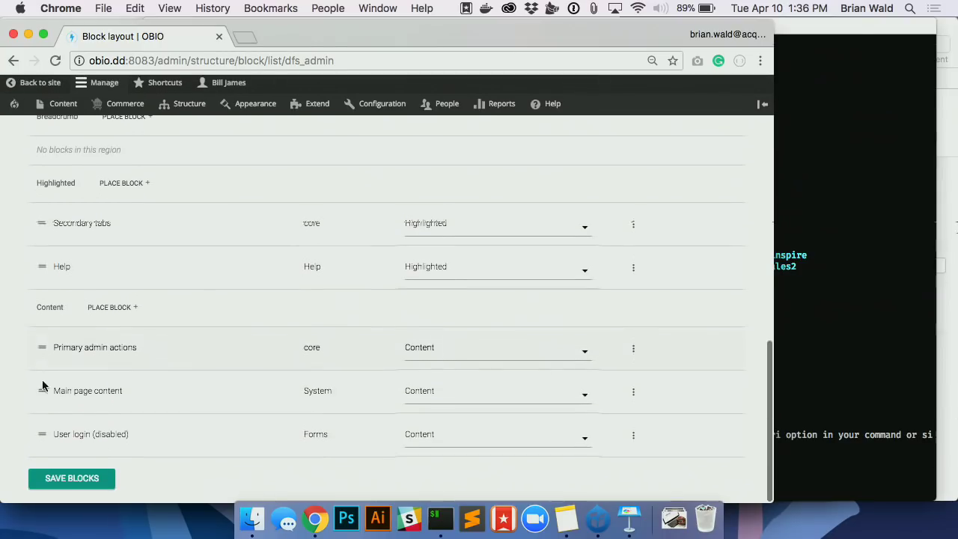
pyautogui.click(69, 479)
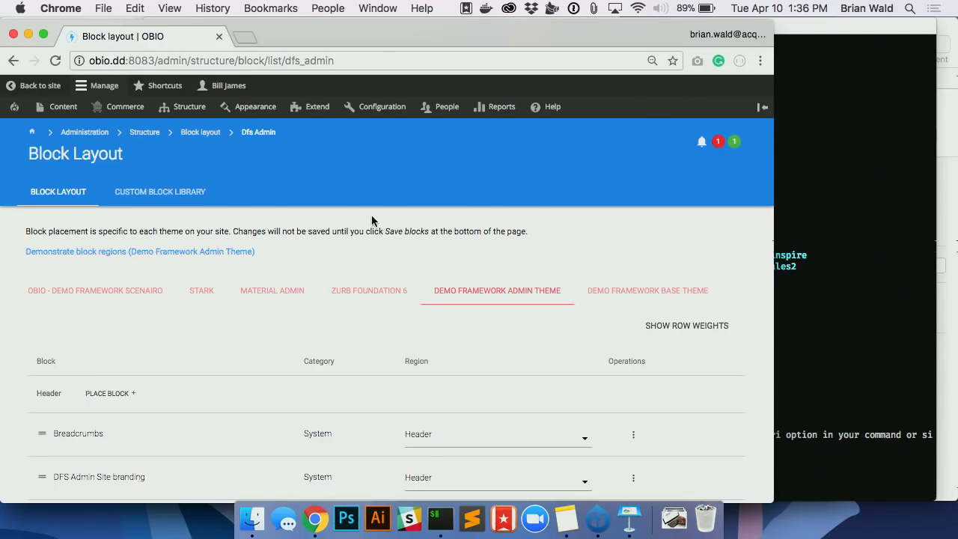
# Switch to Keynote and show slide 12 with the user reported feedback on Material Admin.
pyautogui.click(621, 520)
pyautogui.scroll(-2, 43, 280)
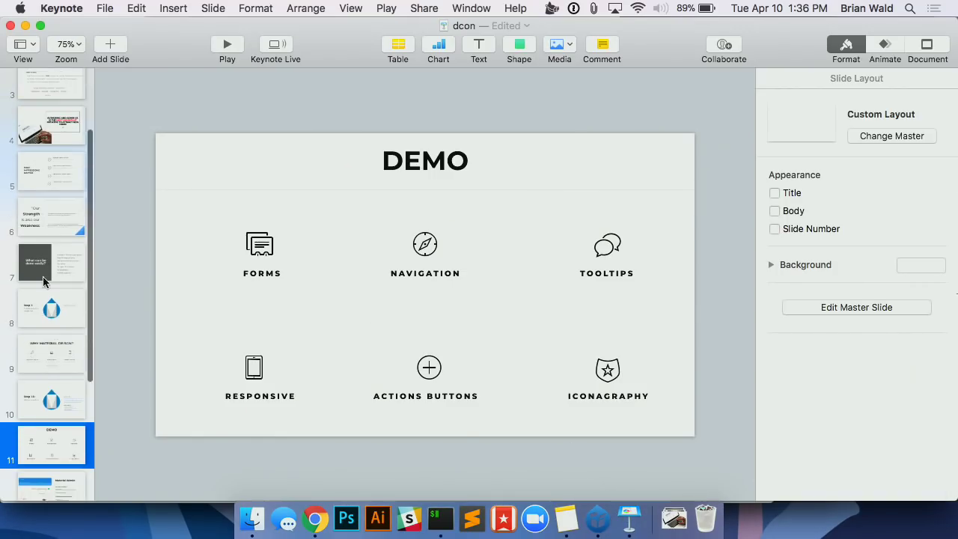
pyautogui.scroll(-3, 43, 276)
pyautogui.click(55, 398)
pyautogui.click(48, 362)
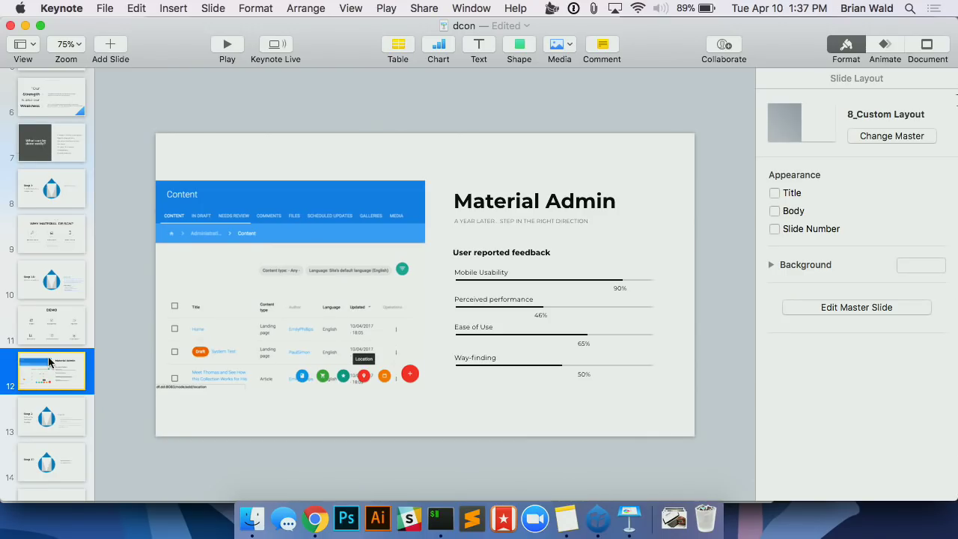
pyautogui.scroll(-2, 48, 362)
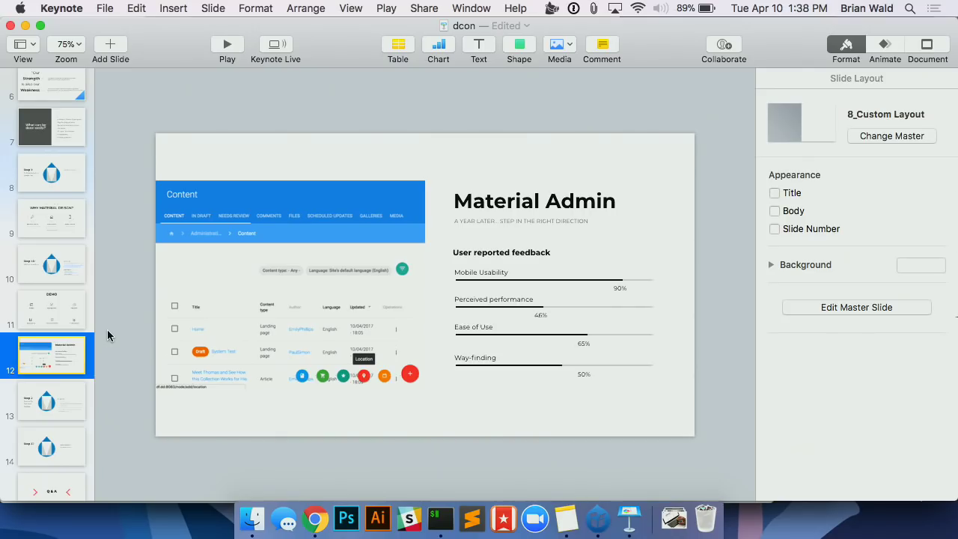
# Switch back to Chrome and look through the block regions and operations of the Demo Framework Admin Theme.
pyautogui.click(316, 518)
pyautogui.scroll(-3, 333, 396)
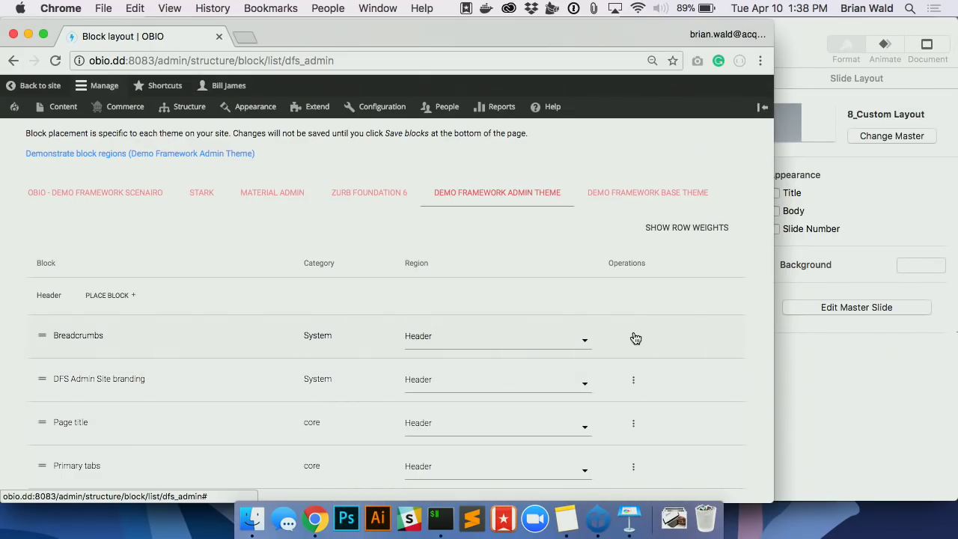
pyautogui.scroll(-3, 635, 338)
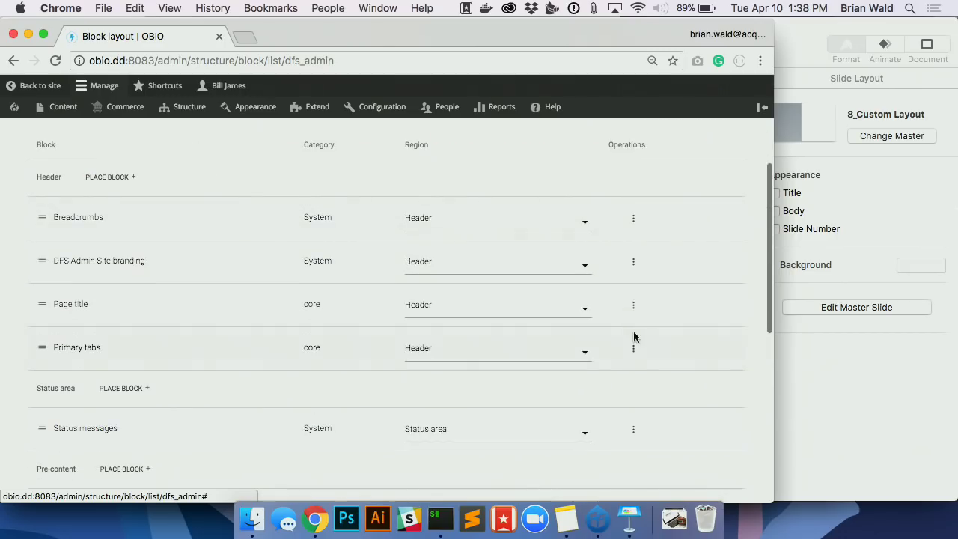
pyautogui.scroll(-10, 586, 238)
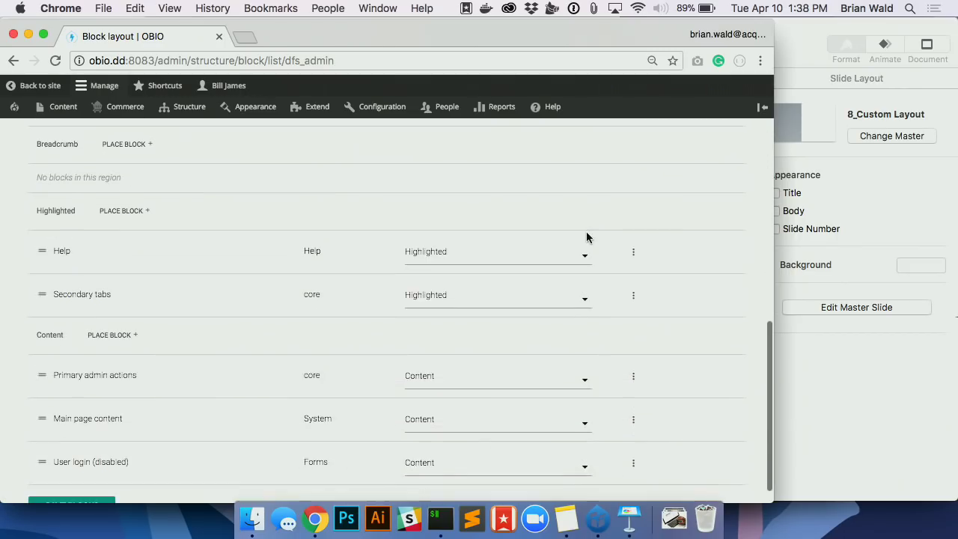
pyautogui.scroll(10, 586, 237)
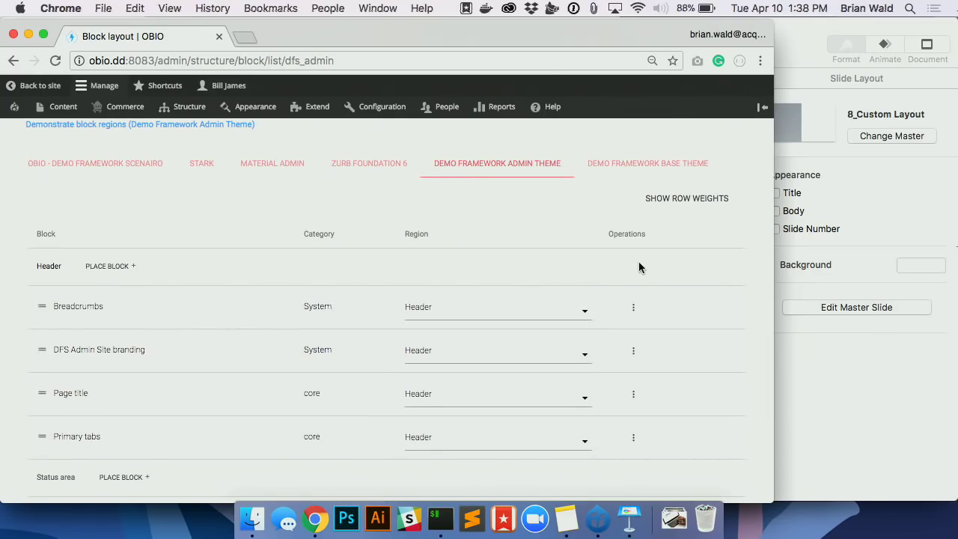
# Return to Keynote and advance to slide 13, the Step 2 roadmap on solving the technical hurdles.
pyautogui.click(795, 366)
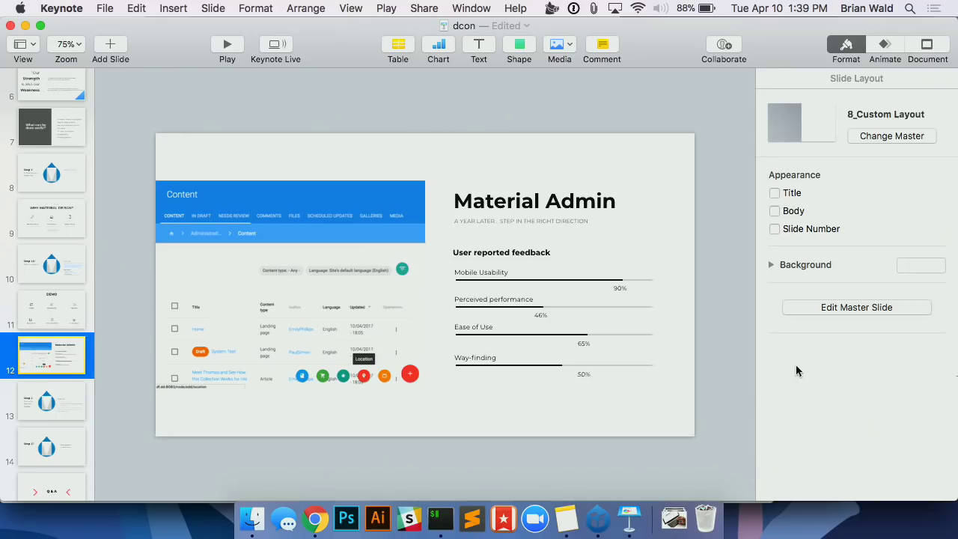
pyautogui.press('Down')
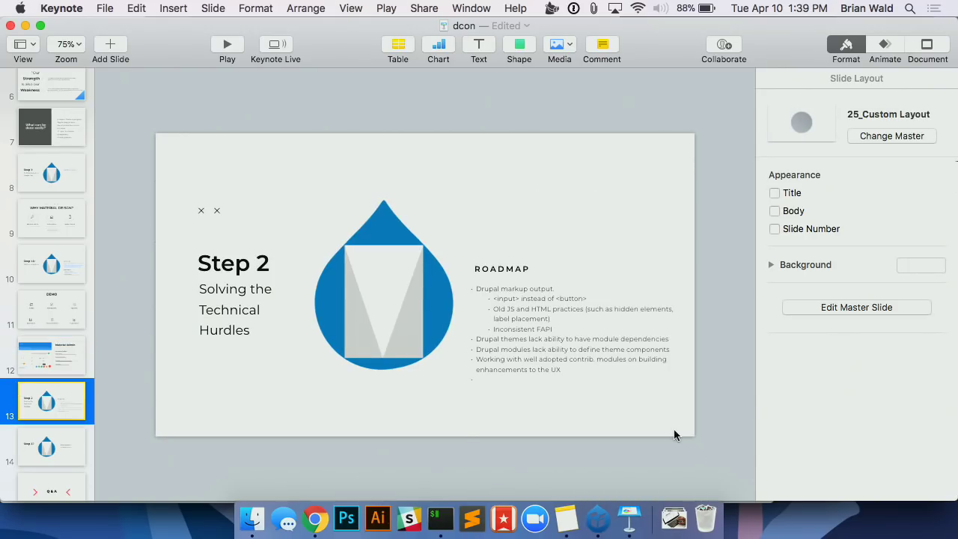
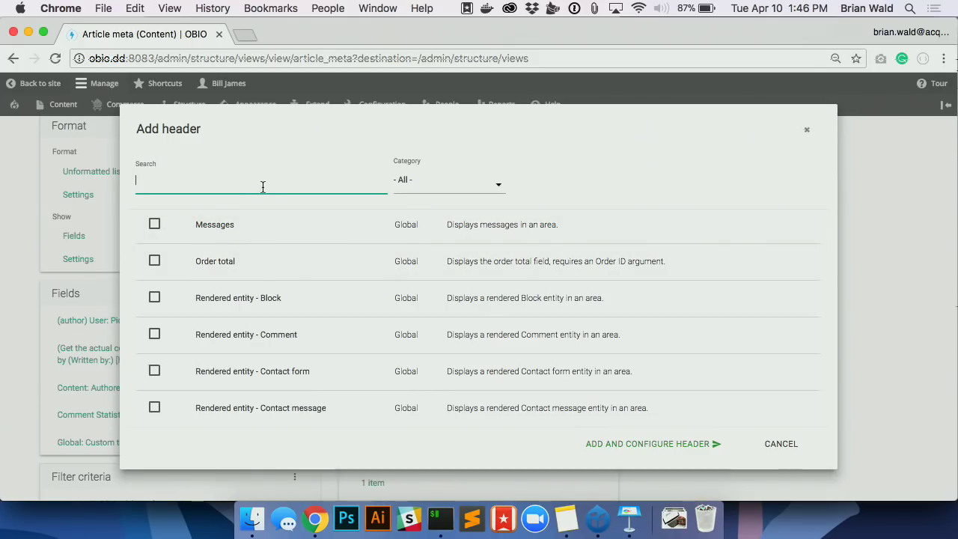
# Show the Category options in the Add header dialog of the Article meta view, keeping All.
pyautogui.press('Tab')
pyautogui.press('space')
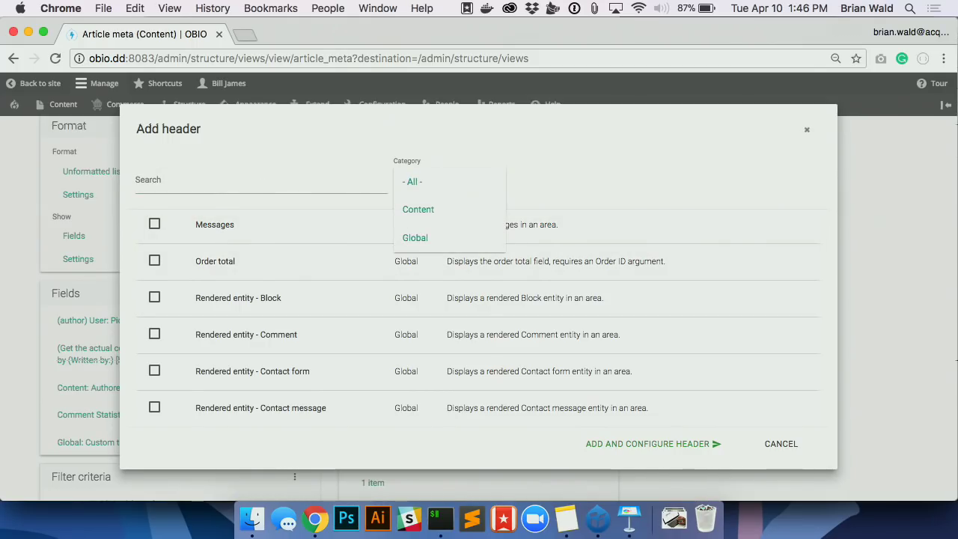
pyautogui.press('Return')
# Tick the rendered entity headers Block, Comment, Contact form and Contact message, then close the Add header dialog without adding them.
pyautogui.click(154, 385)
pyautogui.click(154, 385)
pyautogui.press('space')
pyautogui.press('Tab')
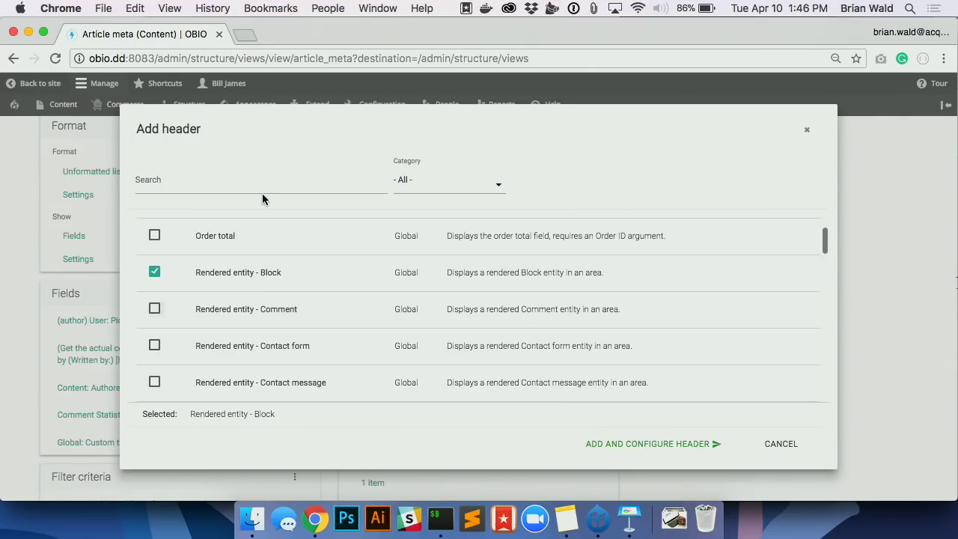
pyautogui.press('space')
pyautogui.press('Tab')
pyautogui.press('Tab')
pyautogui.press('space')
pyautogui.press('Tab')
pyautogui.press('Tab')
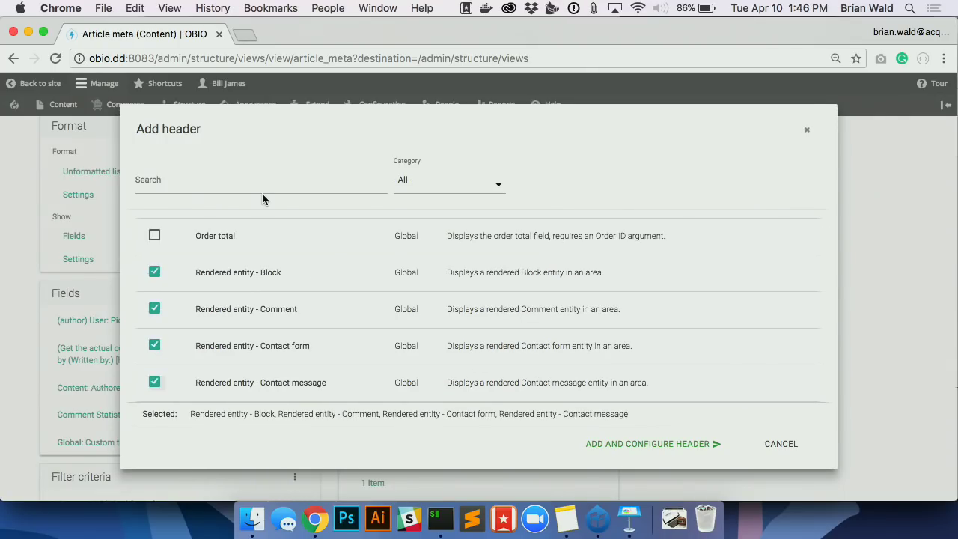
pyautogui.press('Return')
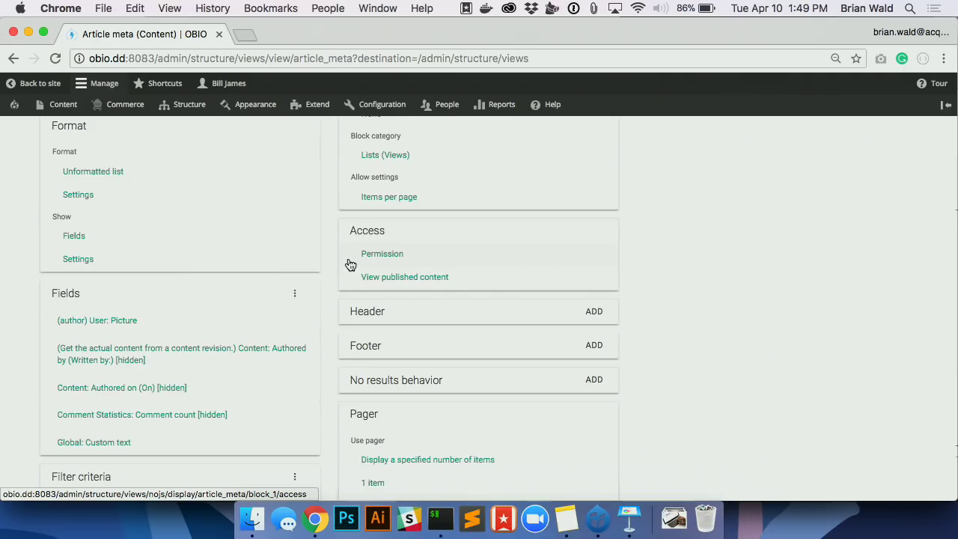
pyautogui.scroll(5, 350, 266)
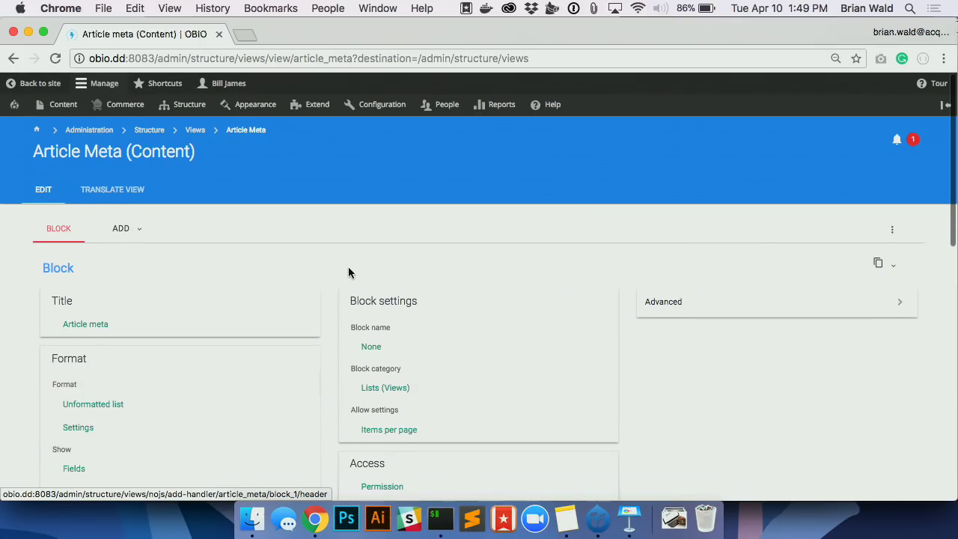
pyautogui.scroll(-1, 348, 272)
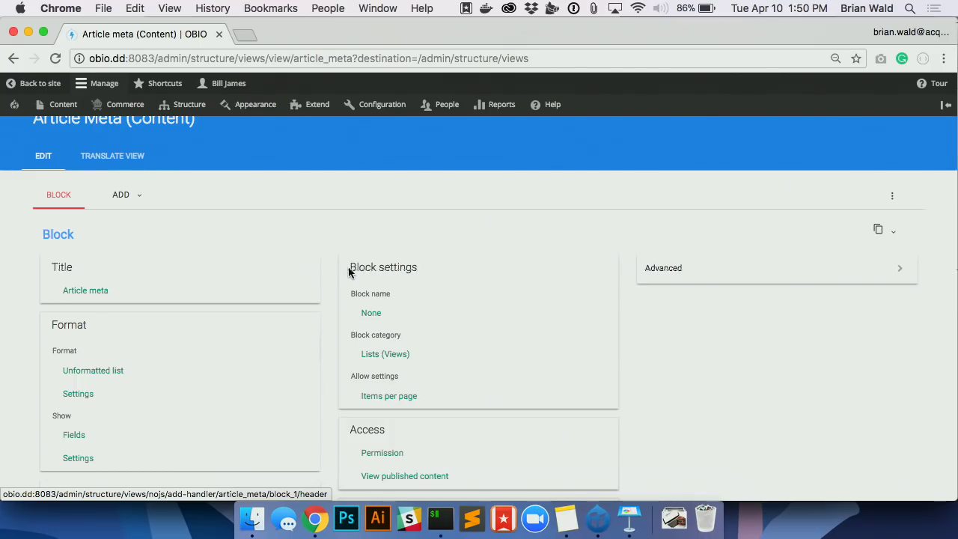
pyautogui.scroll(1, 349, 271)
pyautogui.scroll(2, 348, 271)
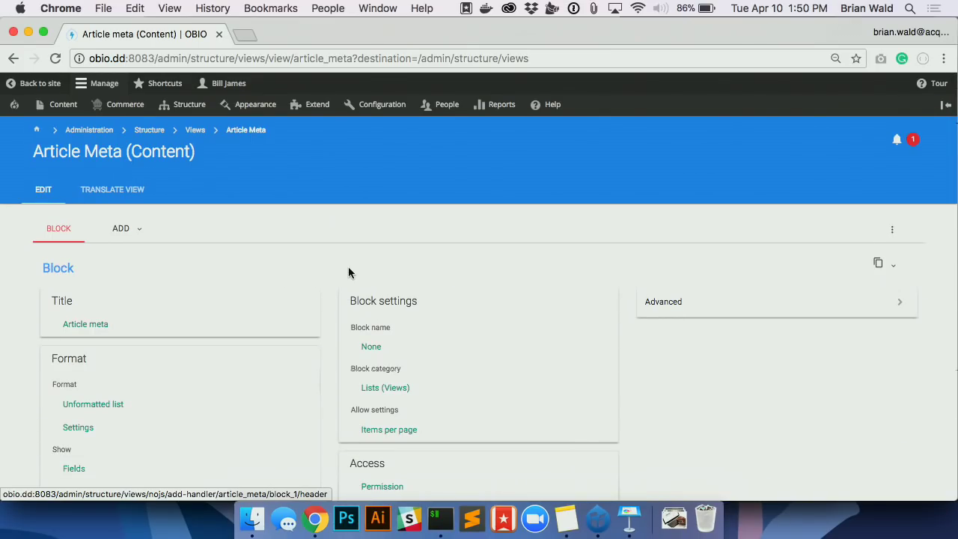
# Look over the format, fields, filter criteria, access and pager settings of the Article meta view's block display.
pyautogui.scroll(-5, 348, 270)
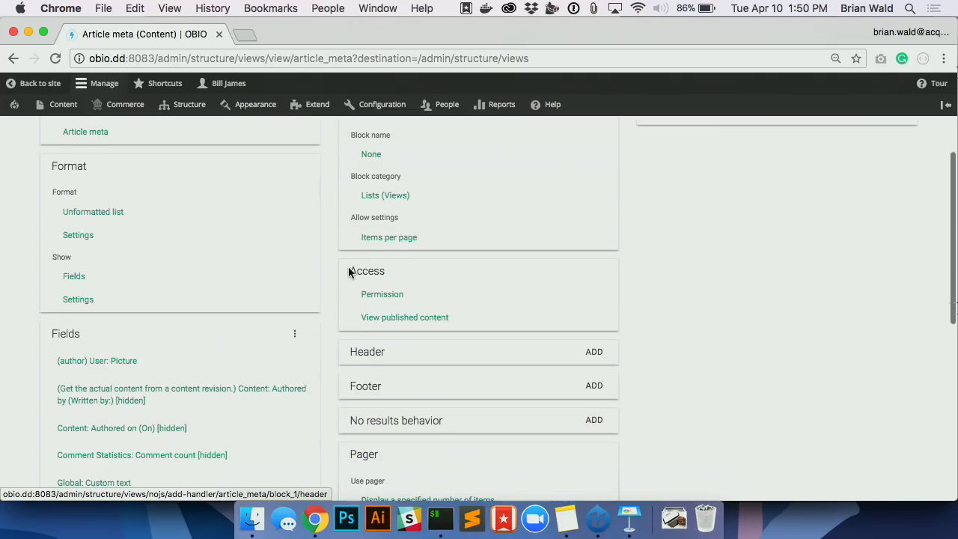
pyautogui.scroll(-4, 331, 257)
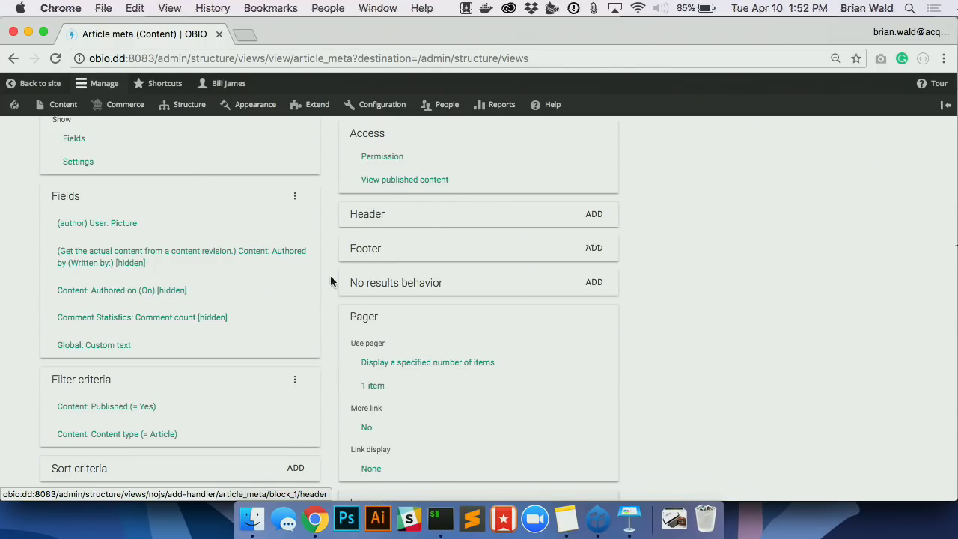
pyautogui.scroll(2, 295, 284)
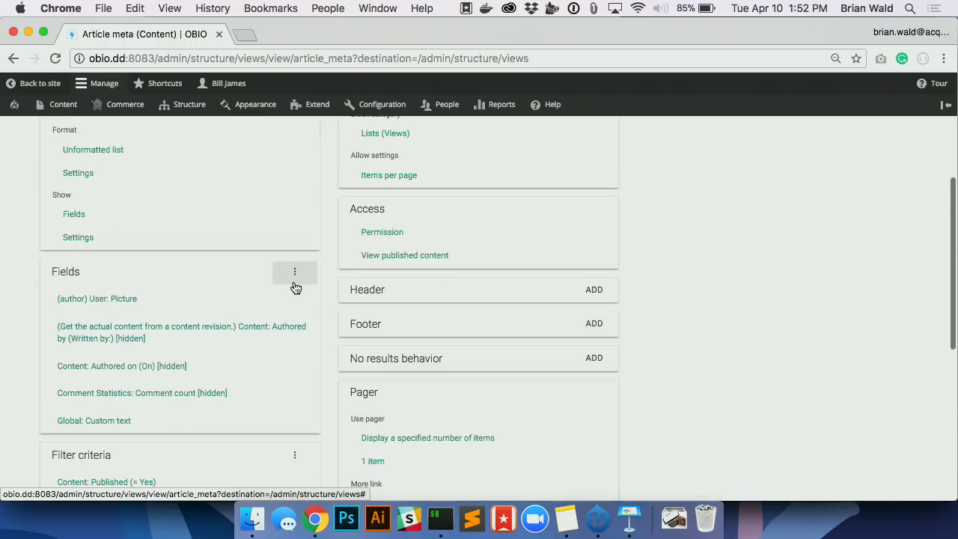
pyautogui.scroll(4, 294, 291)
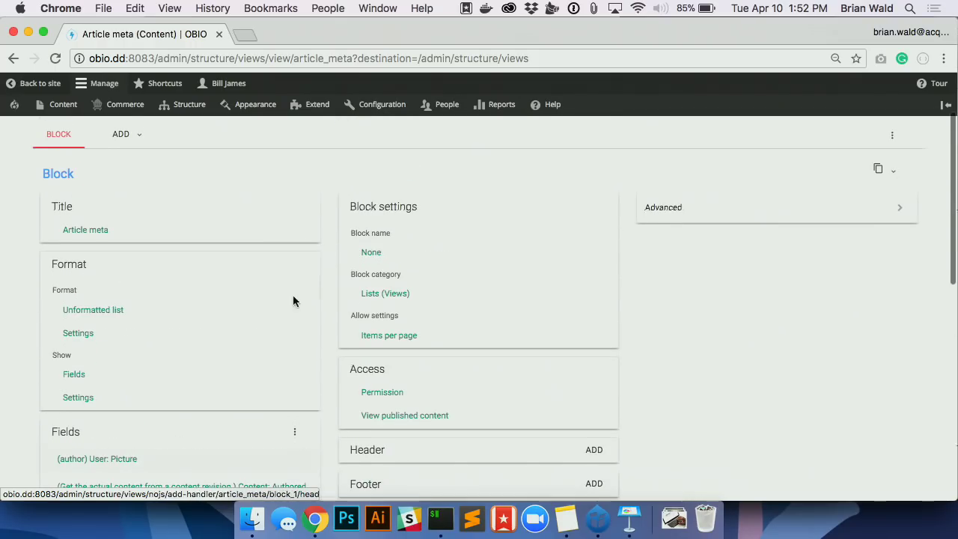
# Return to the site and open the content overview, then show the operations for the article "Taking Cues from Restaurant Design for Your Own Home or Office".
pyautogui.click(30, 83)
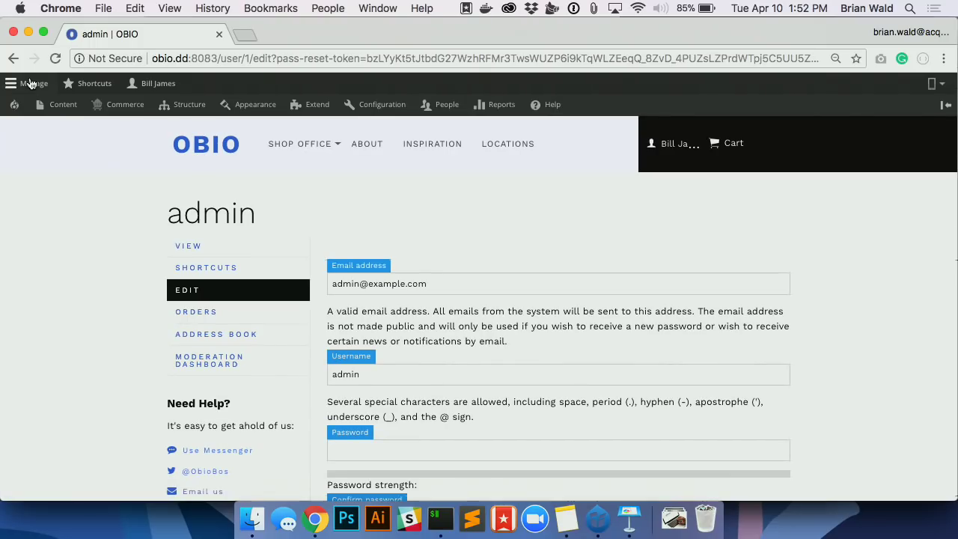
pyautogui.moveTo(63, 105)
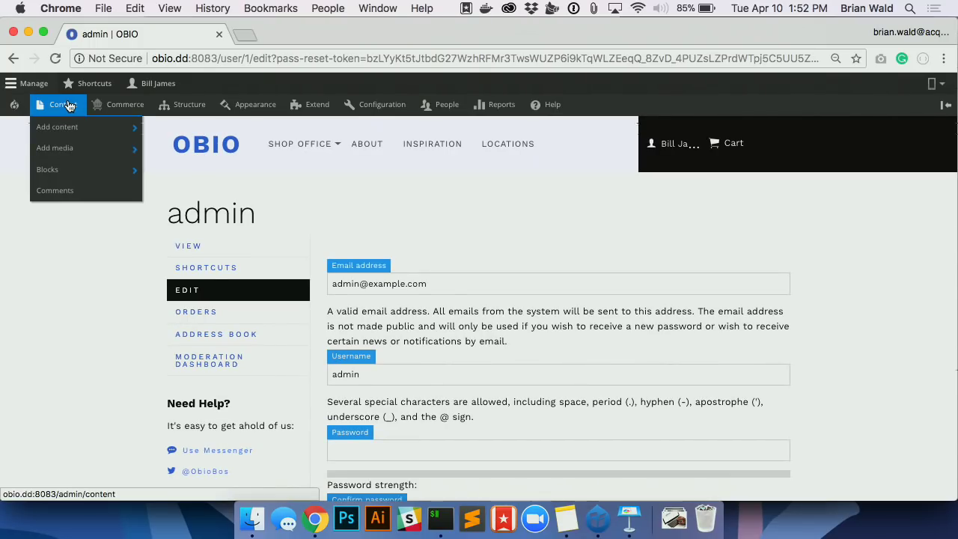
pyautogui.click(66, 106)
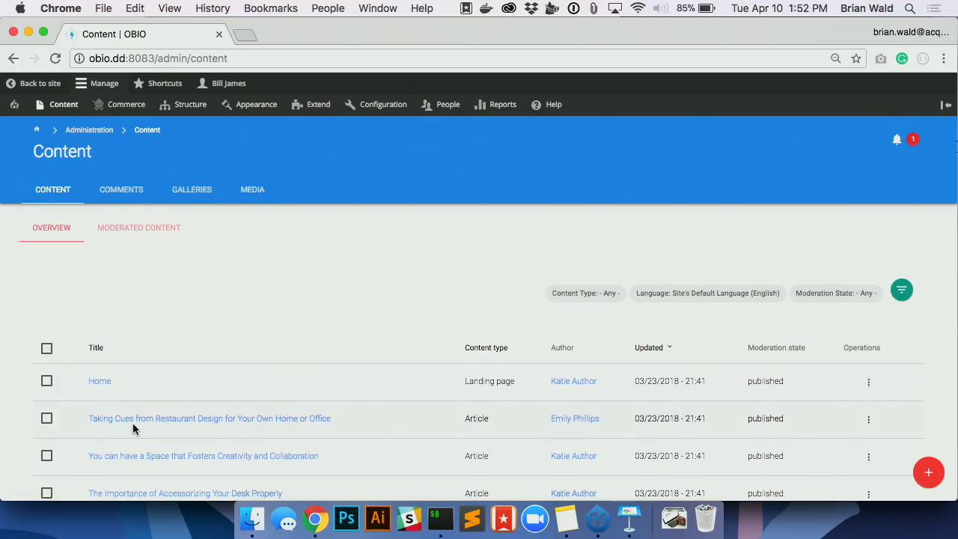
pyautogui.scroll(-3, 132, 425)
pyautogui.click(869, 334)
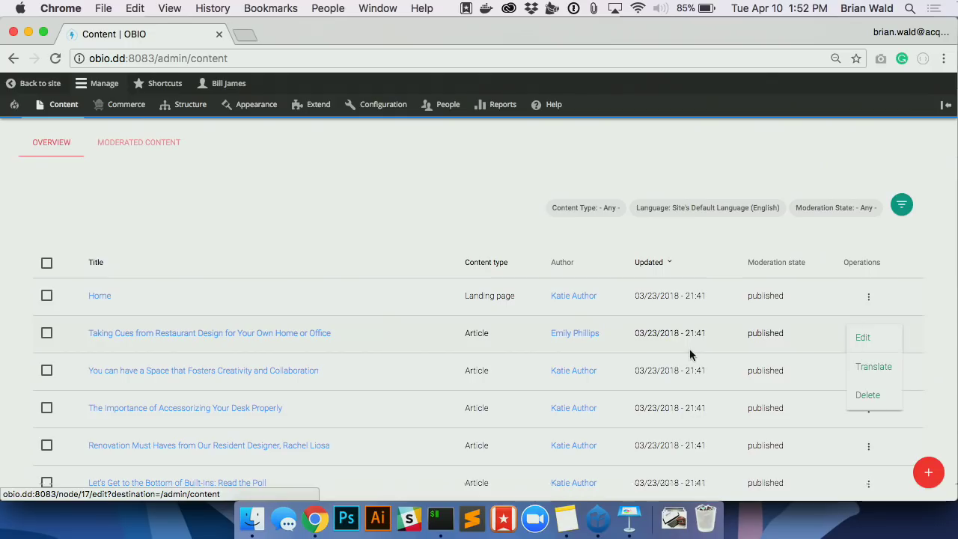
# View the published article "Taking Cues from Restaurant Design for Your Own Home or Office" and show its moderation tasks.
pyautogui.click(150, 337)
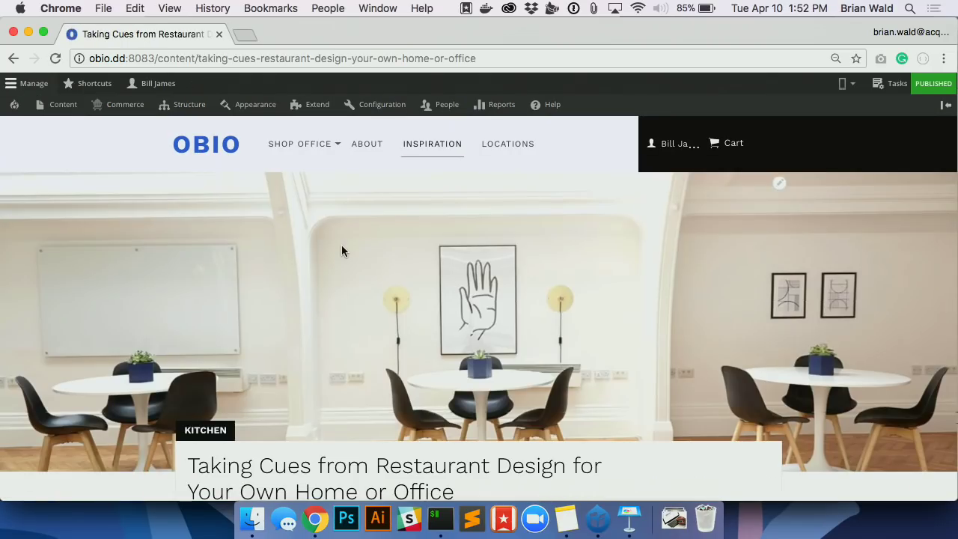
pyautogui.scroll(-5, 341, 251)
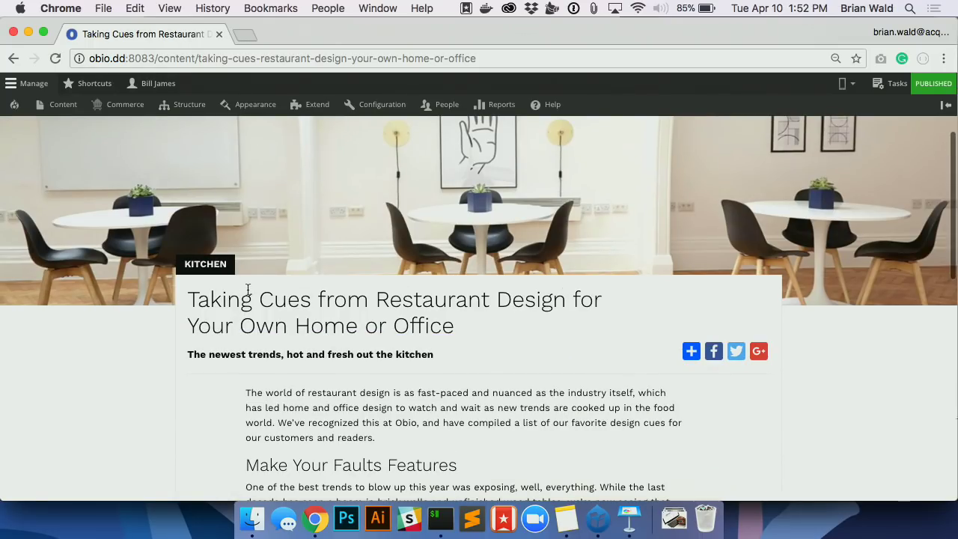
pyautogui.scroll(5, 232, 412)
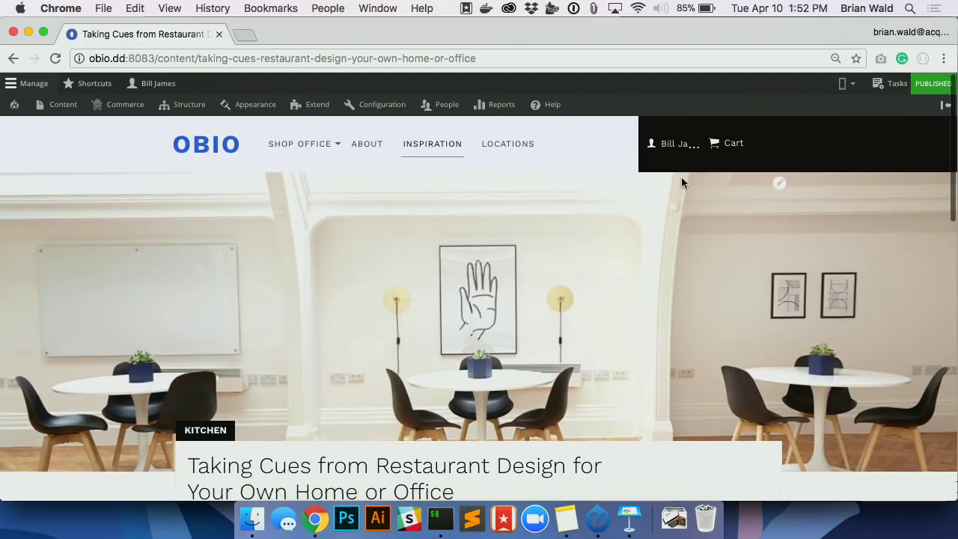
pyautogui.click(925, 84)
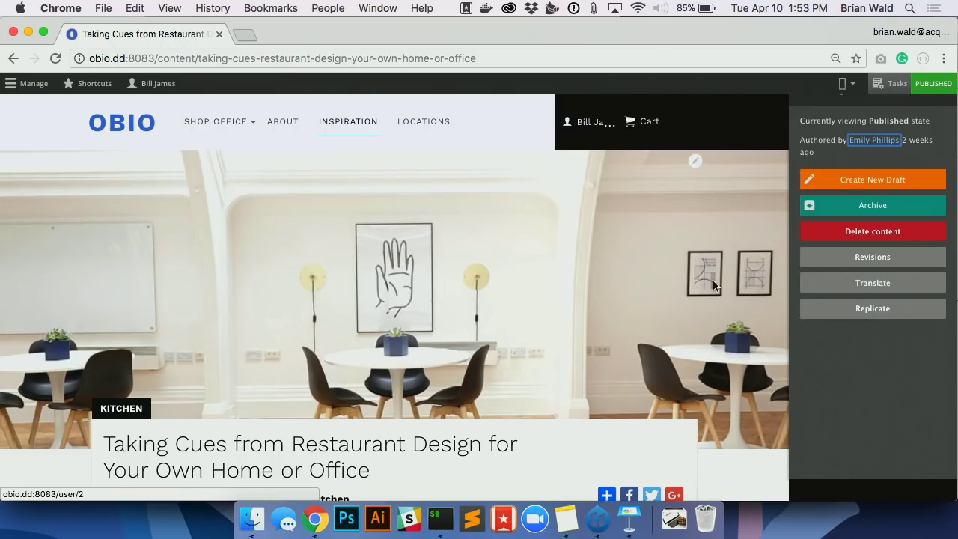
# Switch to Keynote and step back through slide 4 on authoring UX, slide 3 "We're Behind." and slide 2, the speaker introduction.
pyautogui.scroll(-2, 719, 281)
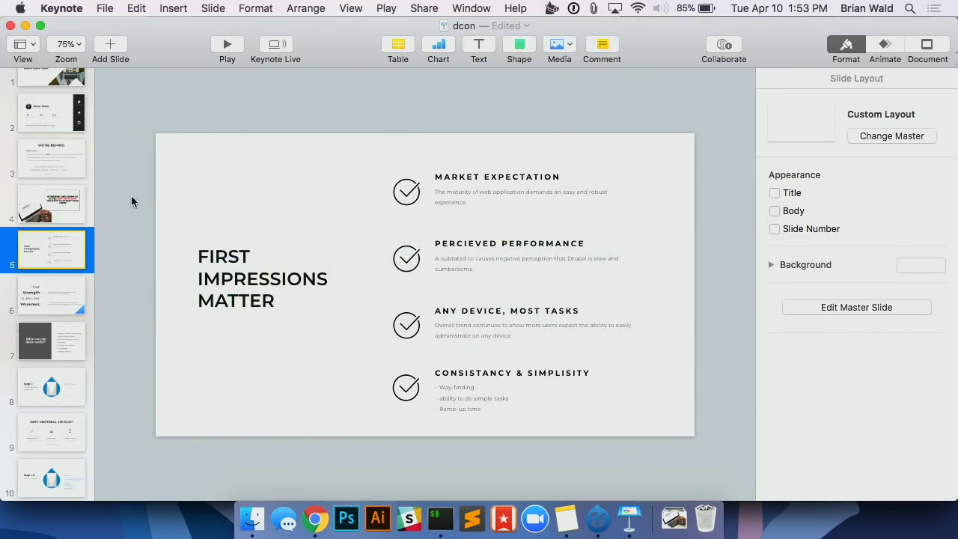
pyautogui.click(64, 197)
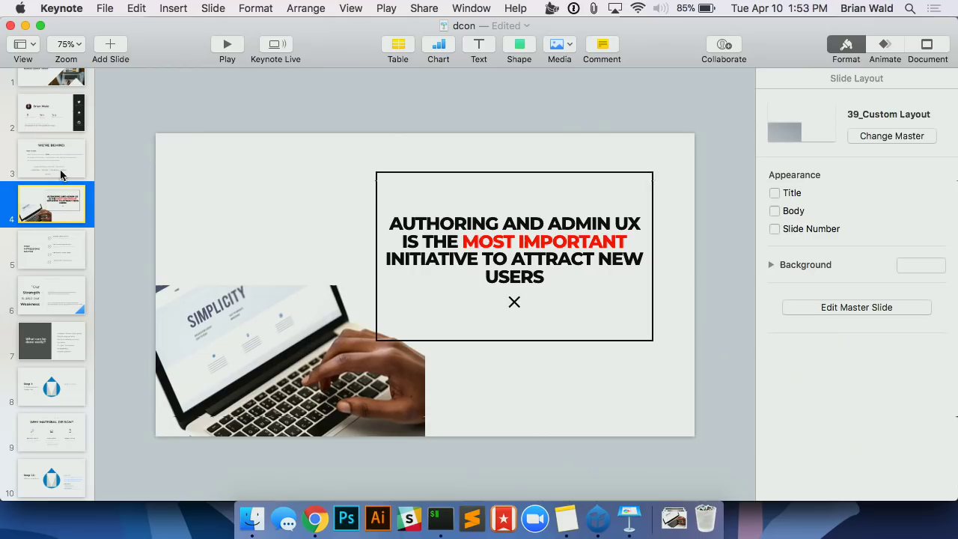
pyautogui.scroll(1, 66, 166)
pyautogui.click(68, 163)
pyautogui.scroll(2, 67, 167)
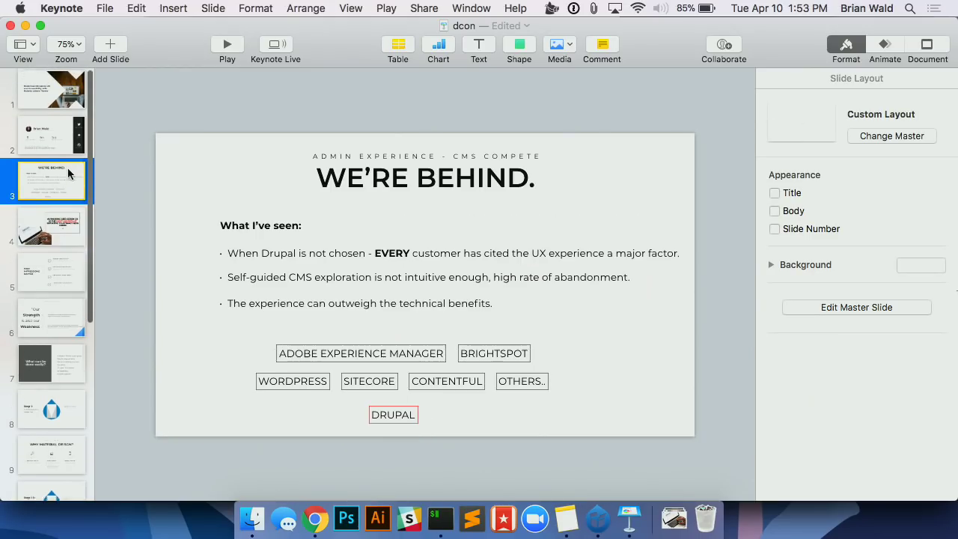
pyautogui.click(66, 152)
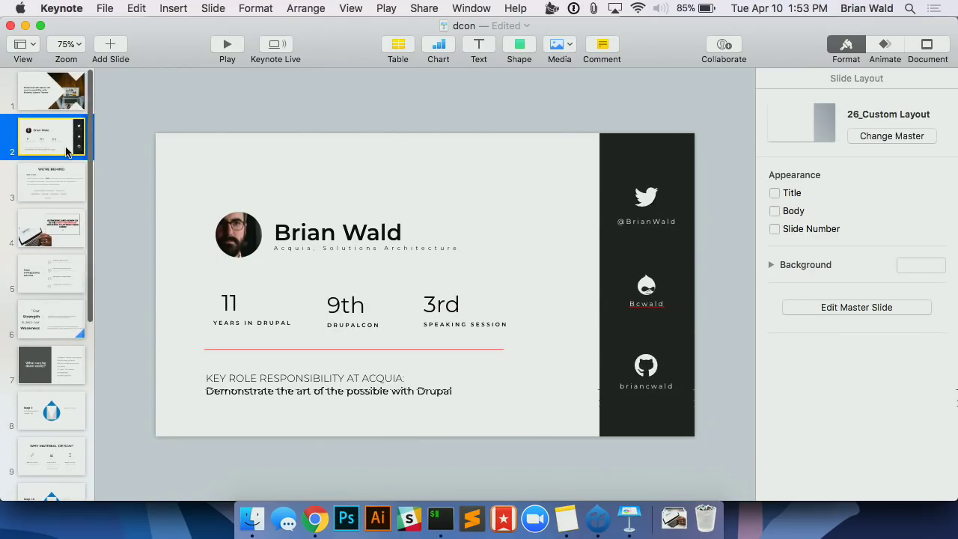
pyautogui.scroll(-3, 65, 152)
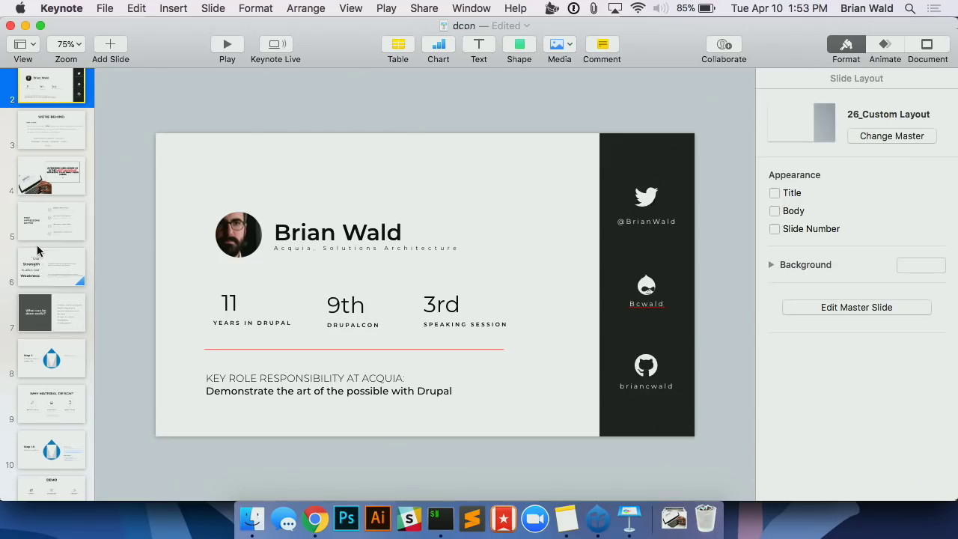